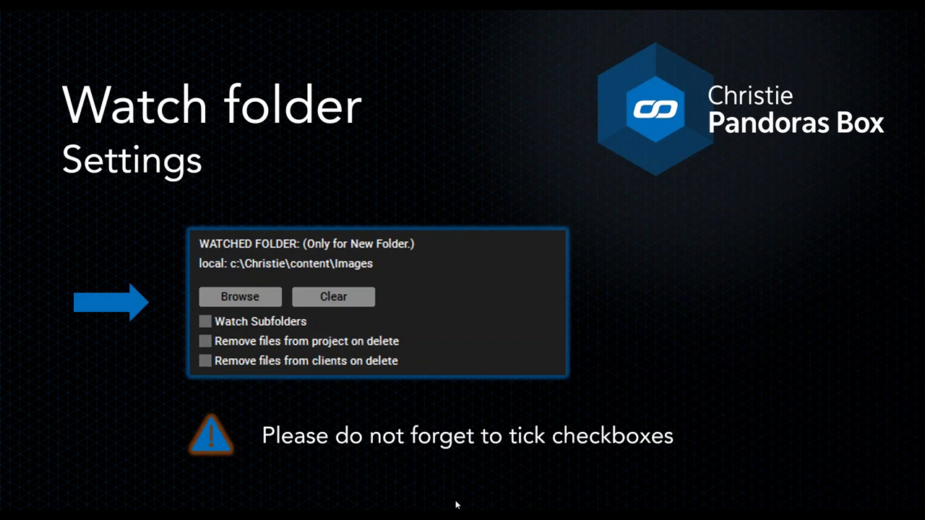
# Step: Switch to Pandoras Box and add a folder named "Test Watchfolder" directly under the PB_Watchfolder_Playlist project
pyautogui.moveTo(456, 513)
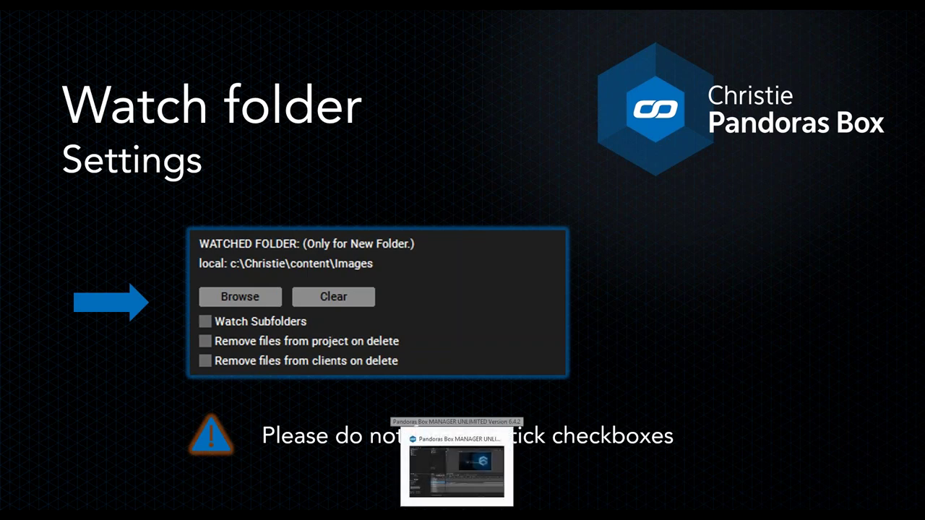
pyautogui.click(464, 476)
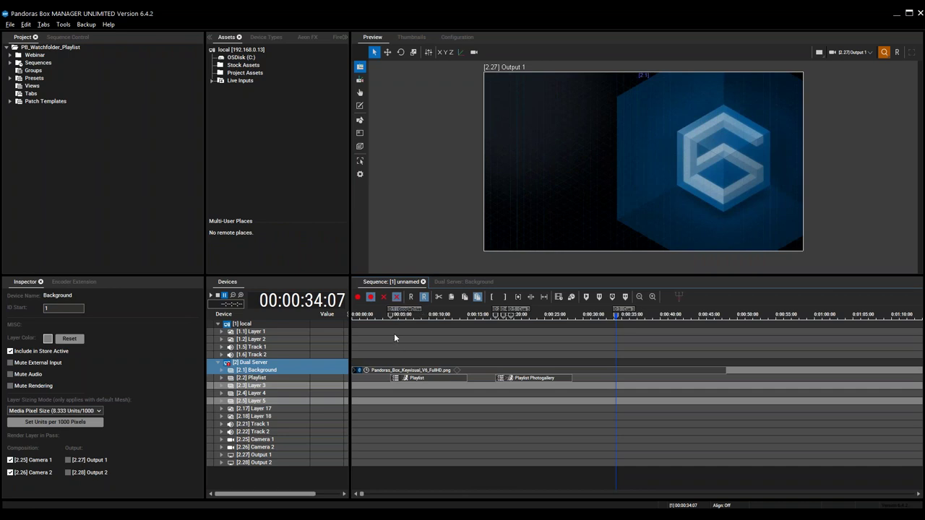
pyautogui.click(71, 47)
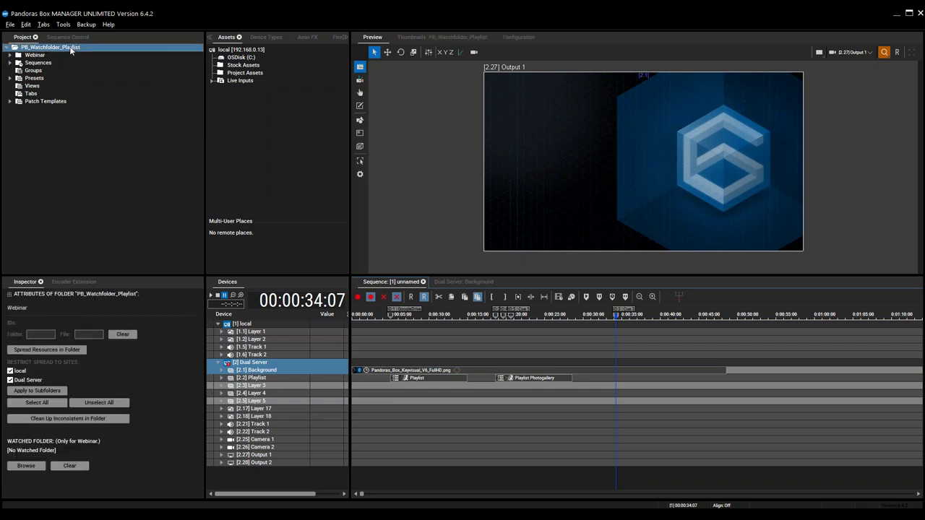
pyautogui.rightClick(71, 49)
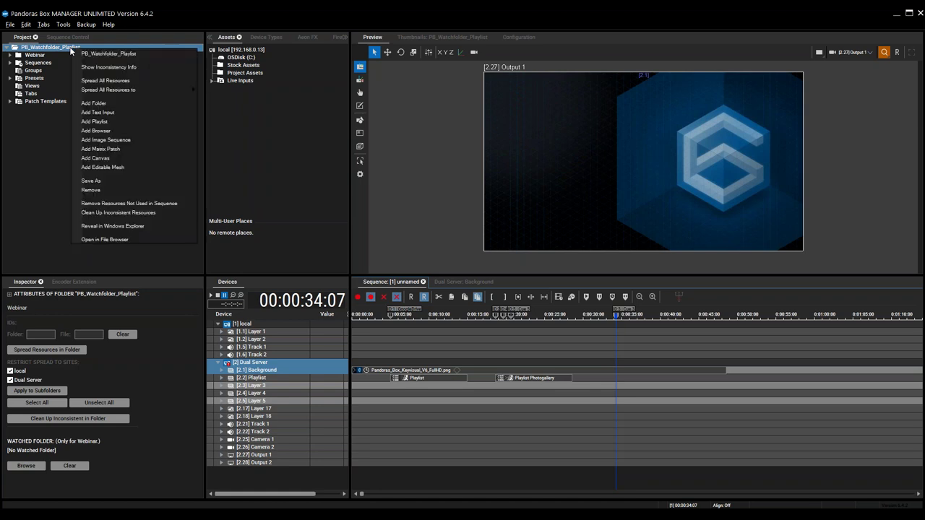
pyautogui.click(96, 104)
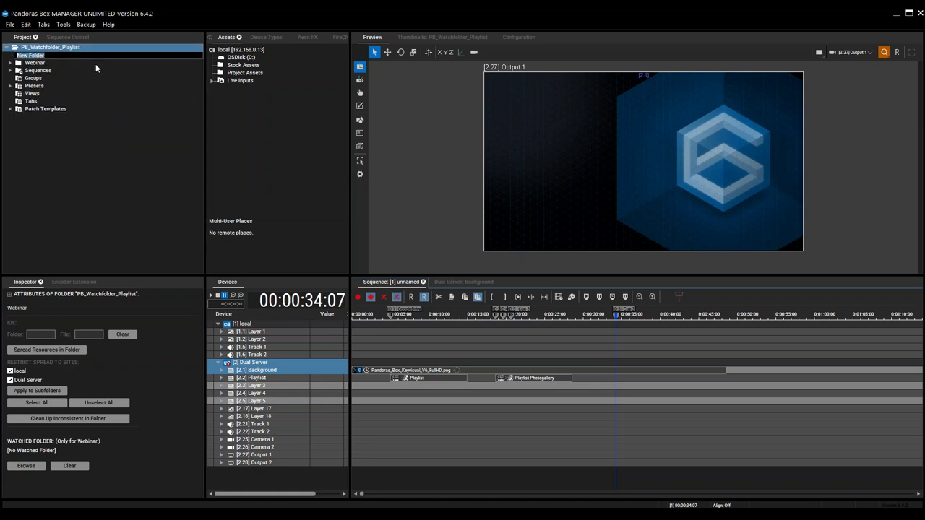
pyautogui.write('Test Watchfolder')
pyautogui.press('Return')
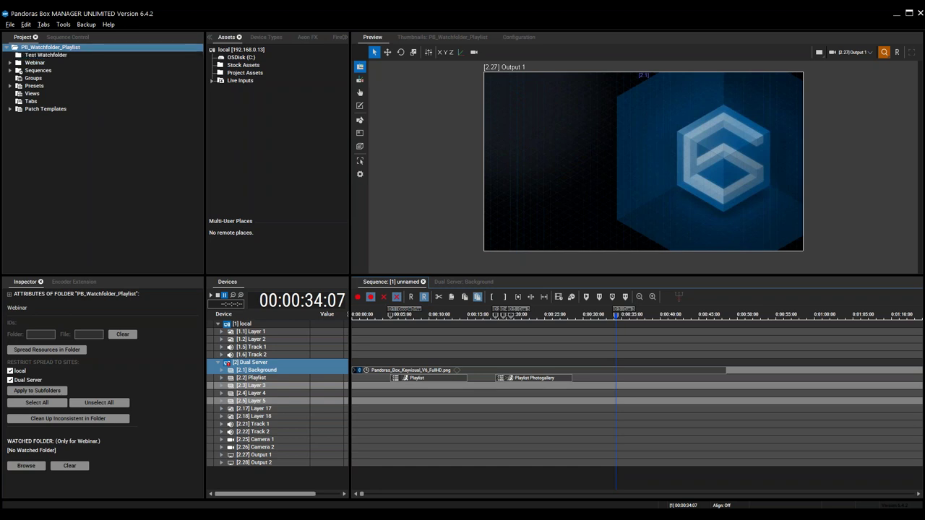
# Step: Assign the local folder c:\Christie\content\watch as the watched folder of Test Watchfolder
pyautogui.click(57, 56)
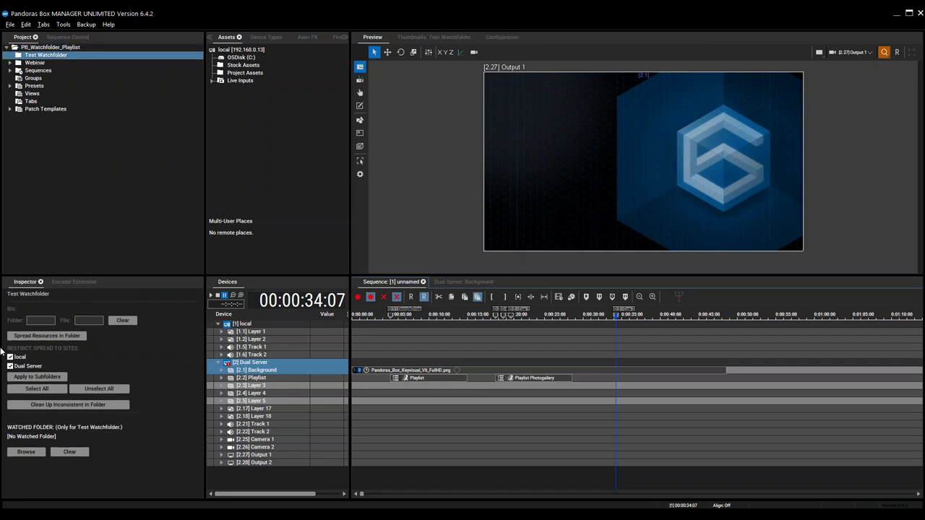
pyautogui.click(26, 453)
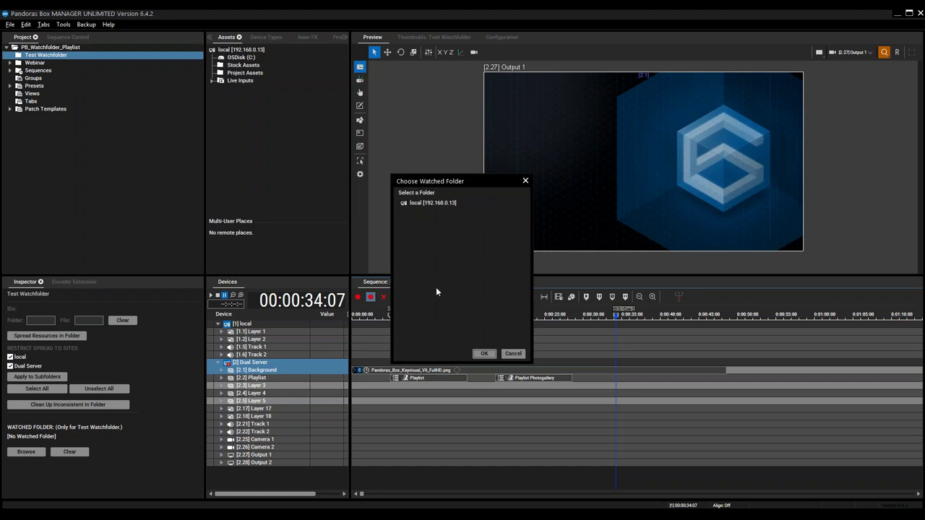
pyautogui.doubleClick(427, 204)
pyautogui.doubleClick(428, 213)
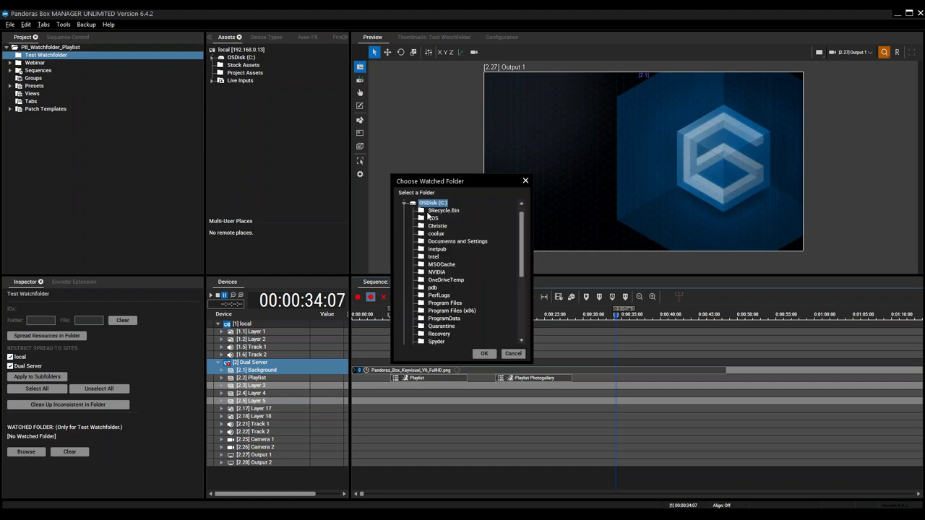
pyautogui.click(432, 227)
pyautogui.doubleClick(432, 226)
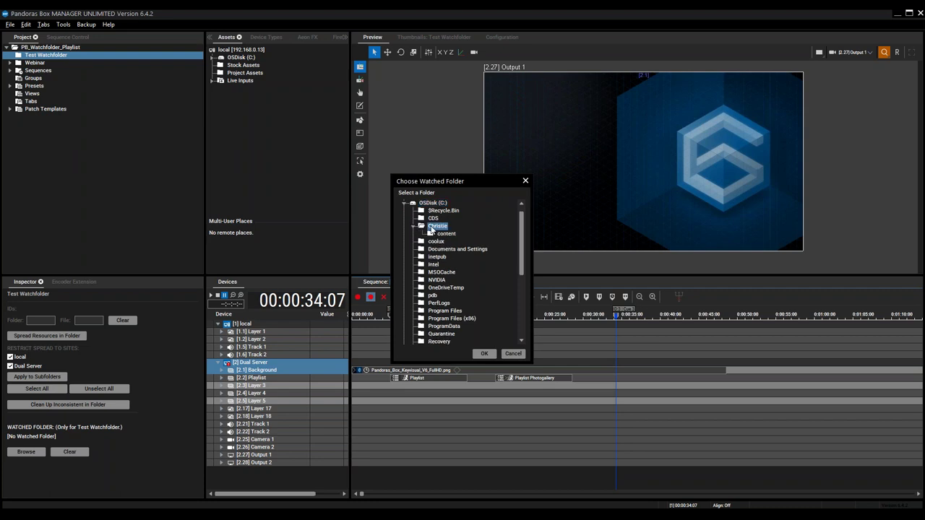
pyautogui.doubleClick(436, 234)
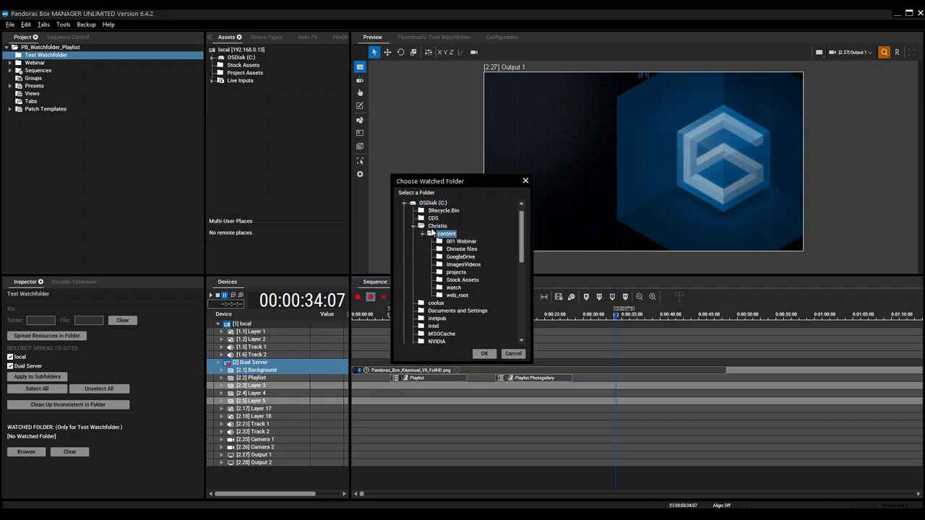
pyautogui.click(456, 288)
pyautogui.click(484, 354)
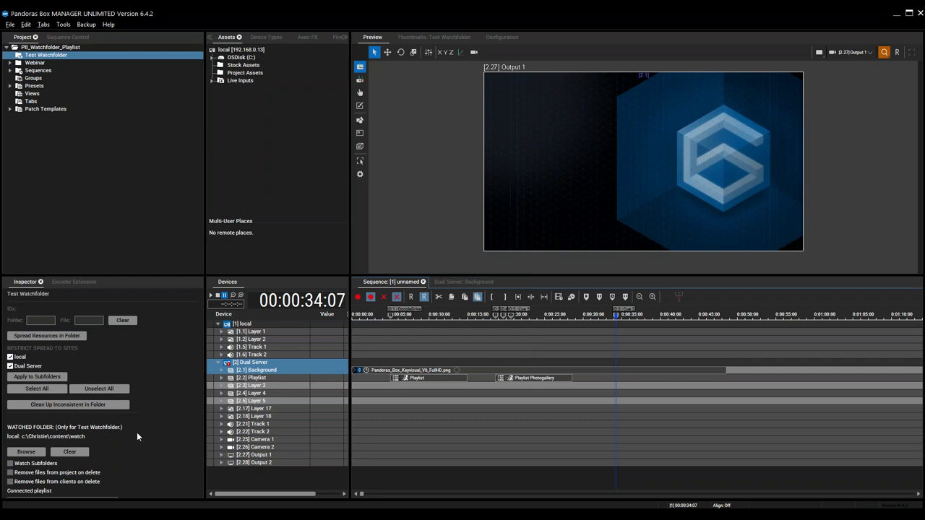
# Step: Switch to File Explorer and check the contents of the content\watch folder
pyautogui.moveTo(72, 515)
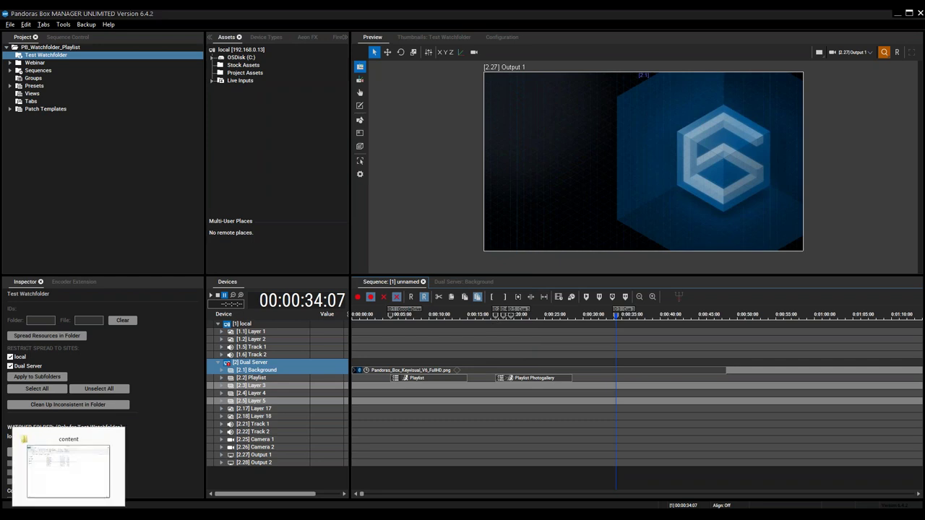
pyautogui.click(68, 470)
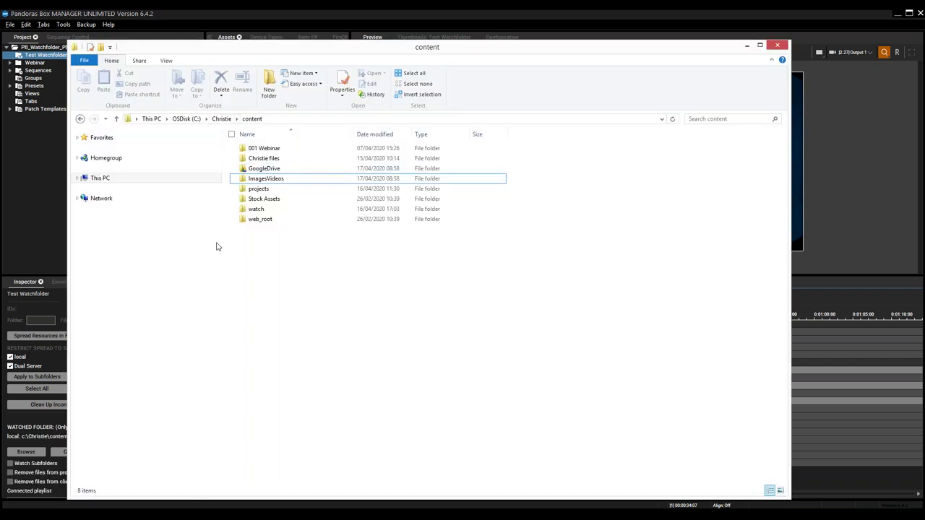
pyautogui.doubleClick(262, 211)
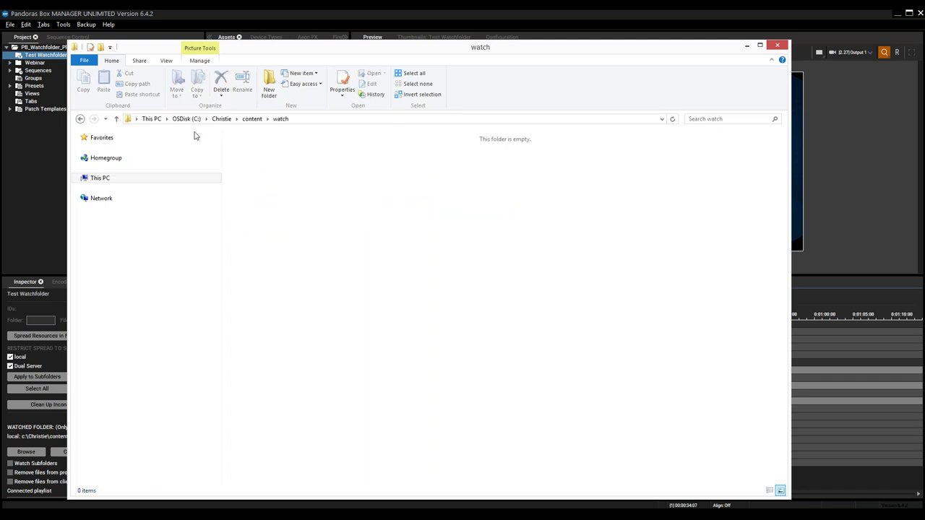
pyautogui.click(747, 46)
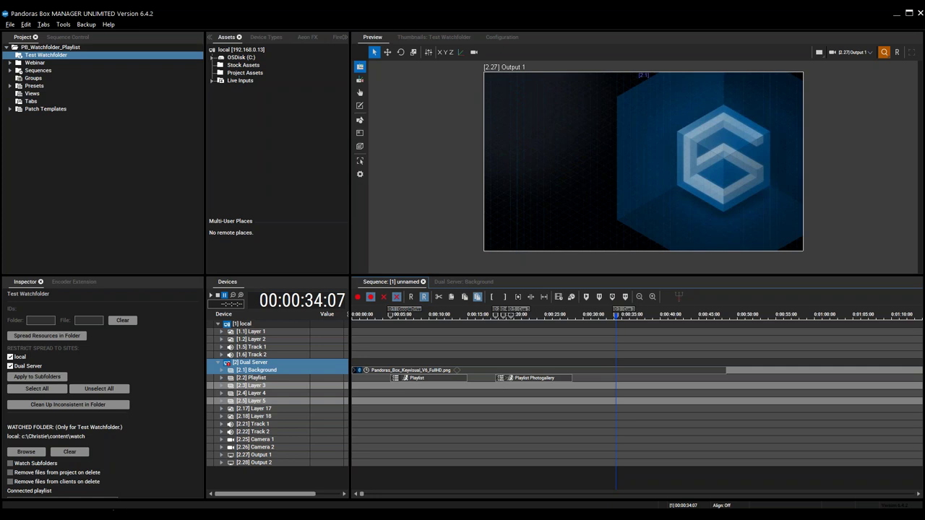
# Step: Copy the tiger, Tulips, venice canal, washington park and waterfall images from the ImagesVideos image folder into the watch folder in File Explorer
pyautogui.doubleClick(46, 437)
pyautogui.moveTo(455, 50); pyautogui.dragTo(551, 51)
pyautogui.click(348, 120)
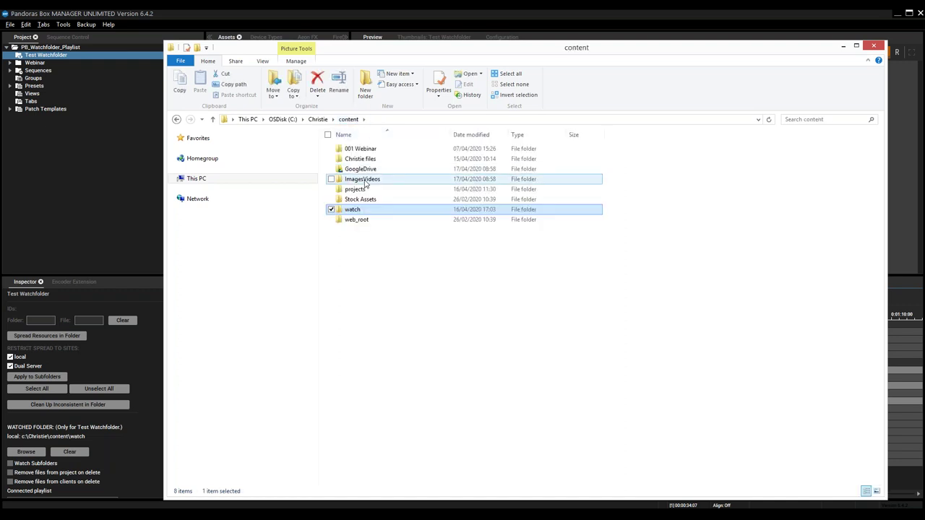
pyautogui.doubleClick(362, 181)
pyautogui.doubleClick(364, 173)
pyautogui.moveTo(820, 348); pyautogui.dragTo(404, 199)
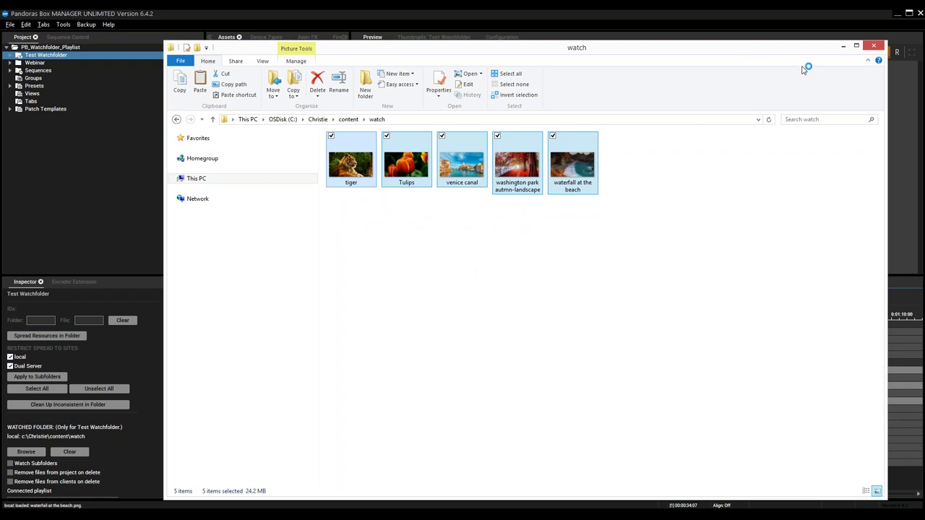
# Step: Return to Pandoras Box and examine the contents of Test Watchfolder in the project tree and as thumbnails
pyautogui.click(843, 46)
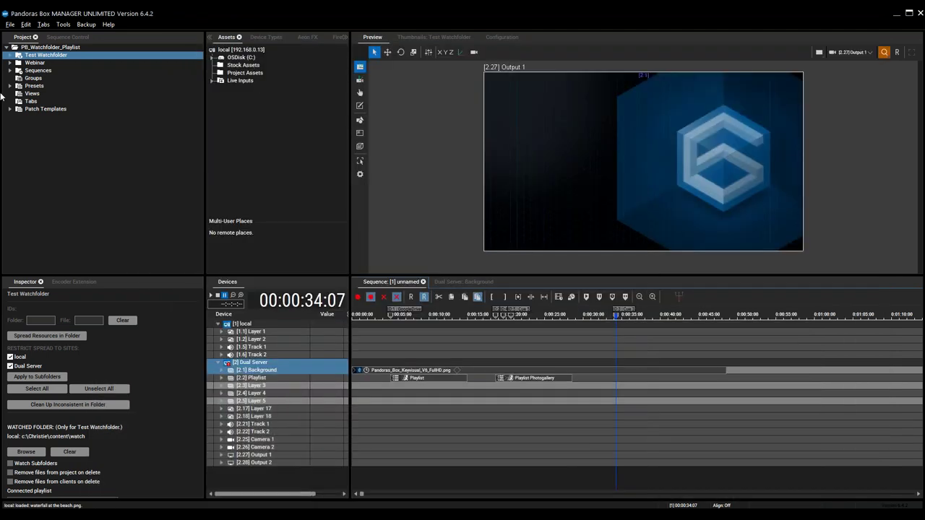
pyautogui.click(11, 55)
pyautogui.click(415, 36)
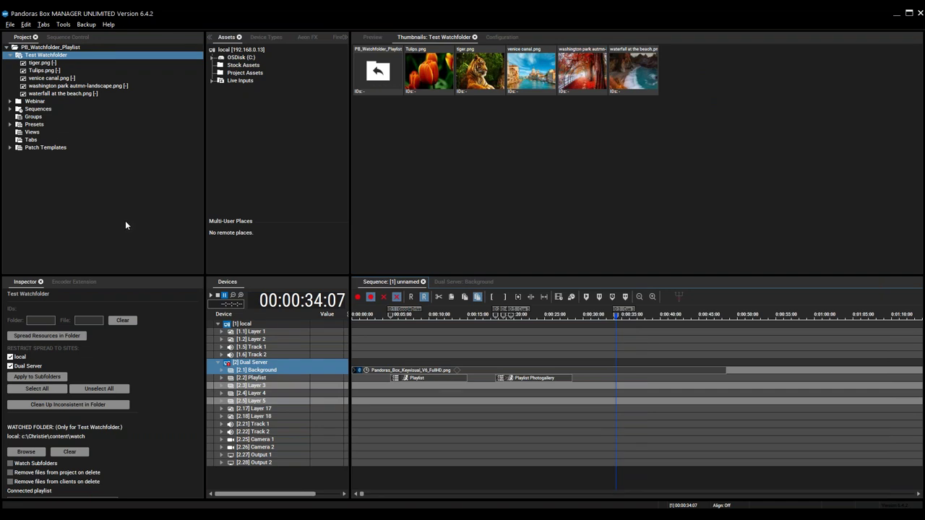
# Step: Enable Watch Subfolders and Remove files from project on delete for Test Watchfolder
pyautogui.click(10, 464)
pyautogui.click(10, 464)
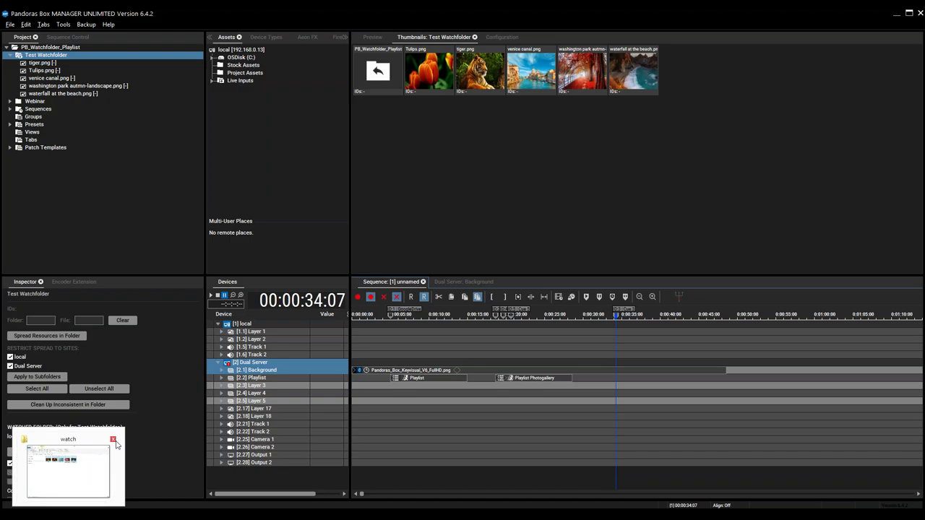
pyautogui.click(11, 472)
# Step: Delete all five images from the watch folder in File Explorer and return to Pandoras Box
pyautogui.click(100, 507)
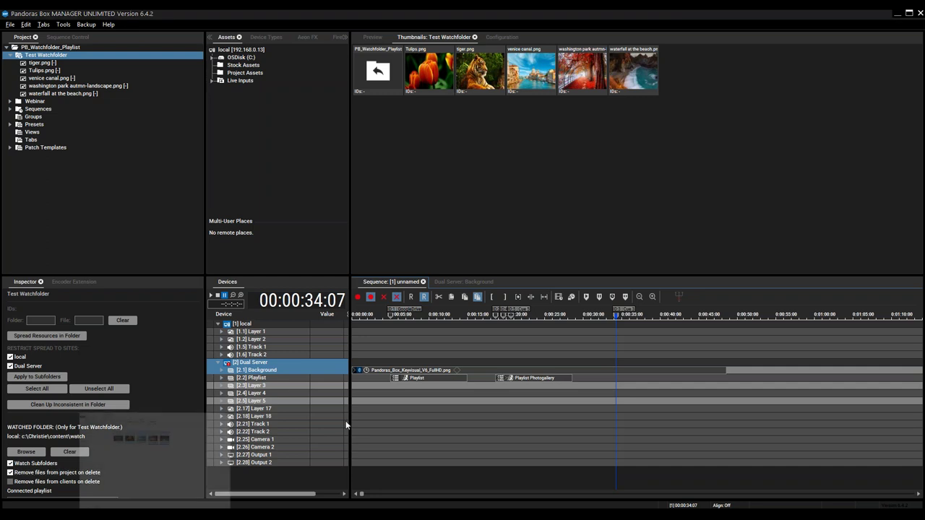
pyautogui.click(596, 237)
pyautogui.moveTo(612, 217); pyautogui.dragTo(363, 166)
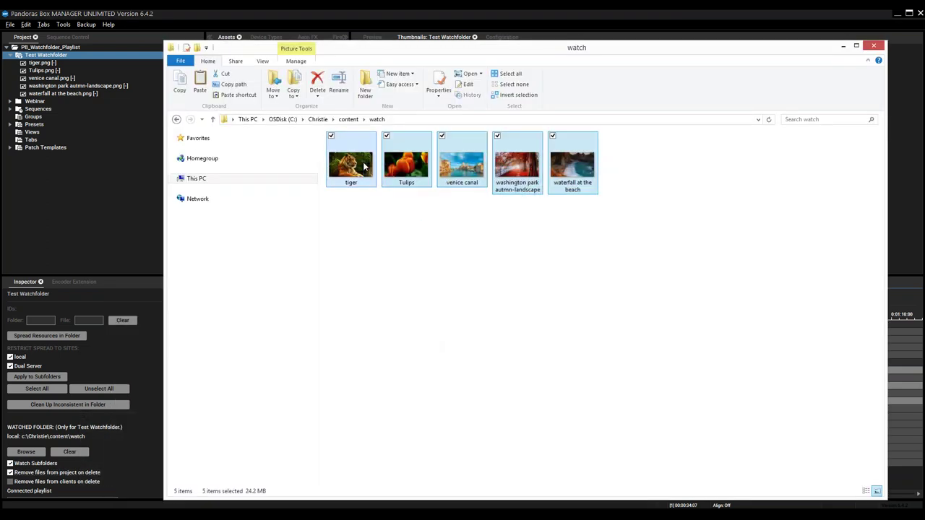
pyautogui.press('Delete')
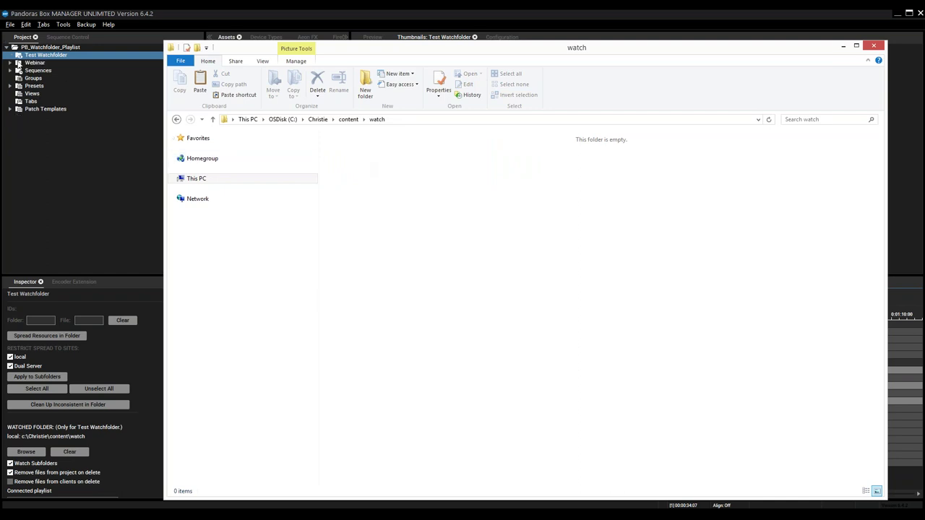
pyautogui.click(842, 47)
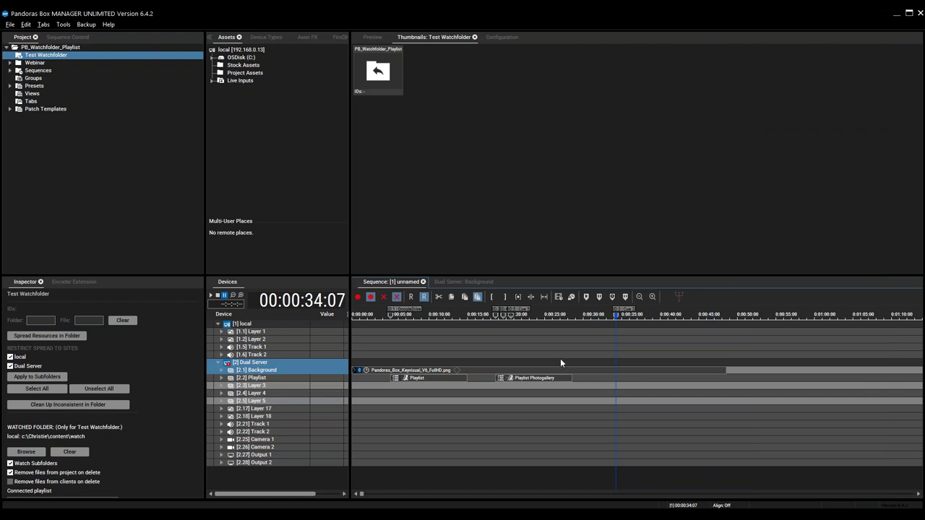
# Step: Copy the Images folder from content\ImagesVideos into the watch folder in File Explorer and return to Pandoras Box
pyautogui.moveTo(102, 508)
pyautogui.click(193, 440)
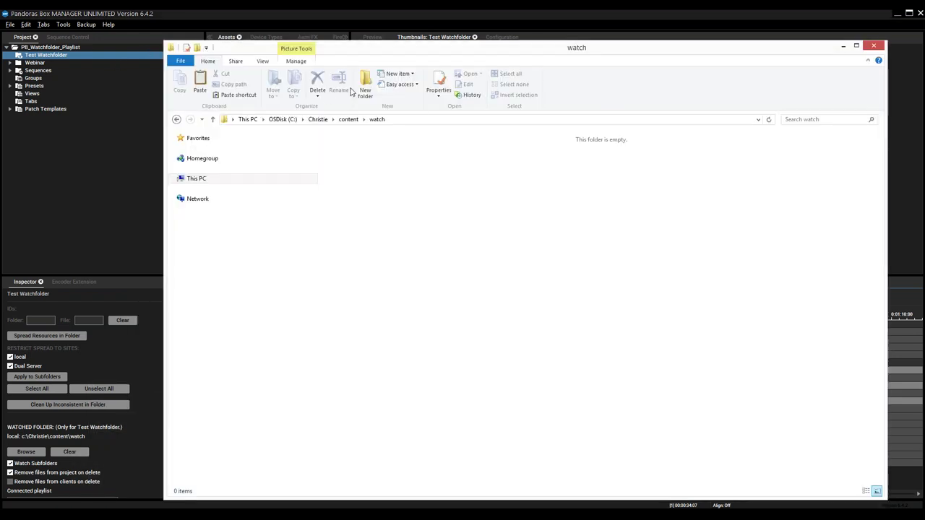
pyautogui.click(349, 120)
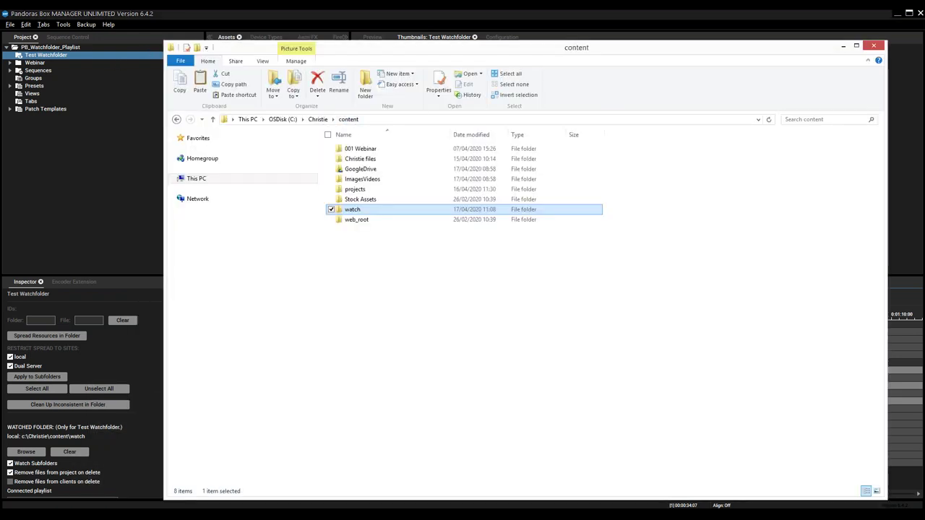
pyautogui.doubleClick(372, 181)
pyautogui.click(354, 169)
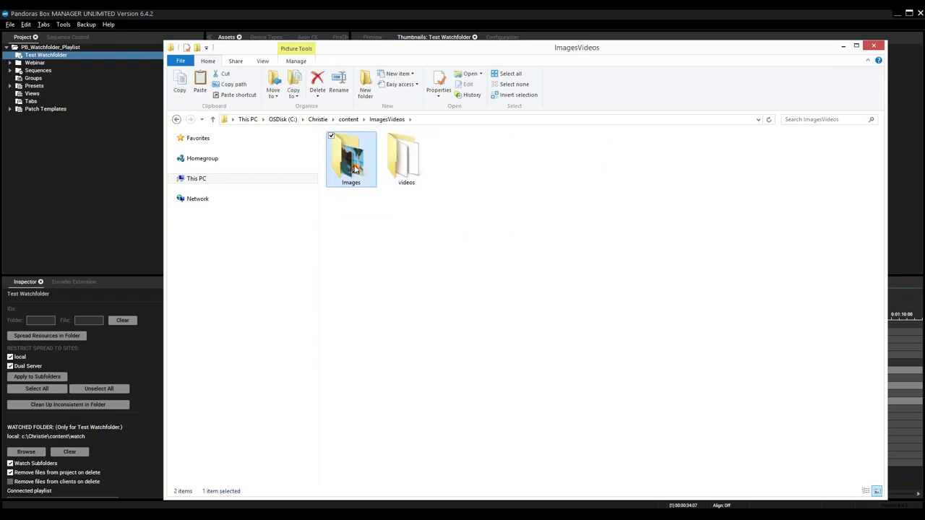
pyautogui.click(350, 119)
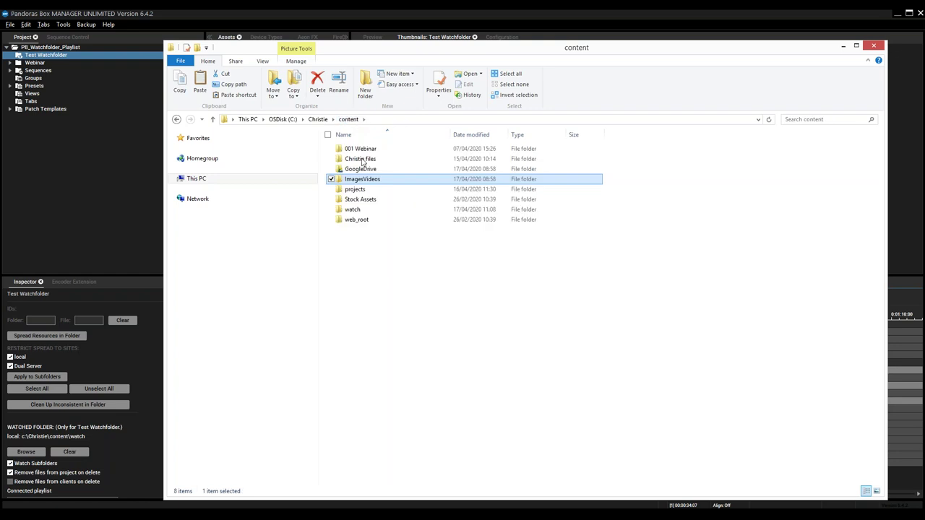
pyautogui.doubleClick(354, 209)
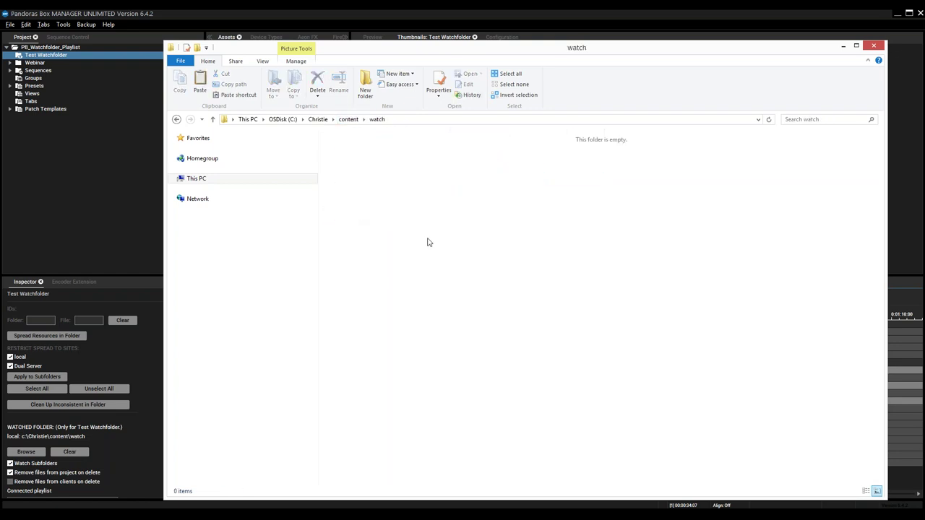
pyautogui.hotkey('ctrl', 'v')
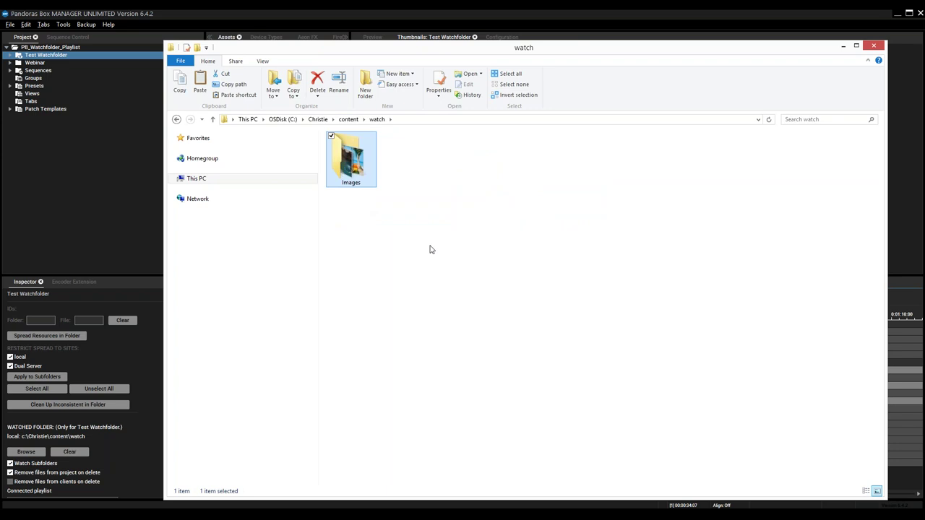
pyautogui.click(843, 47)
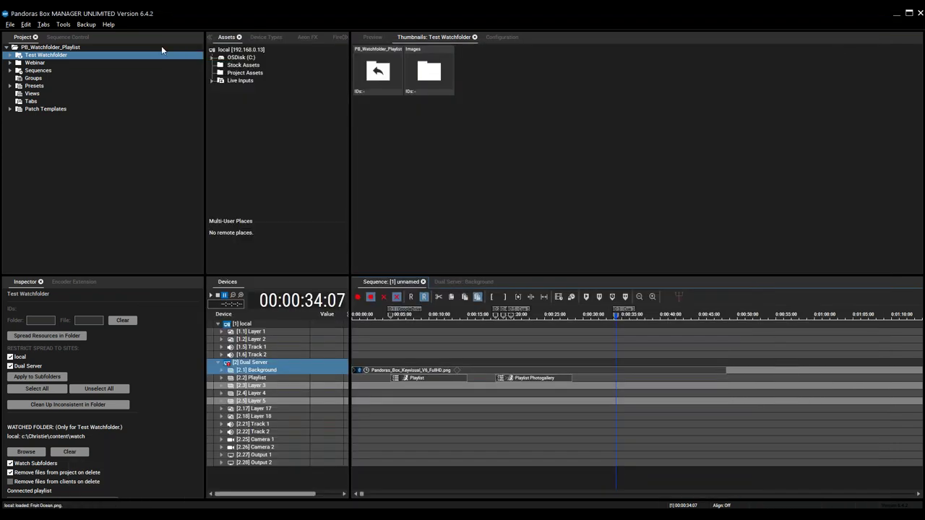
# Step: Examine the thumbnails of the Images subfolder inside Test Watchfolder, and switch back to the PowerPoint slide show
pyautogui.click(11, 56)
pyautogui.click(64, 63)
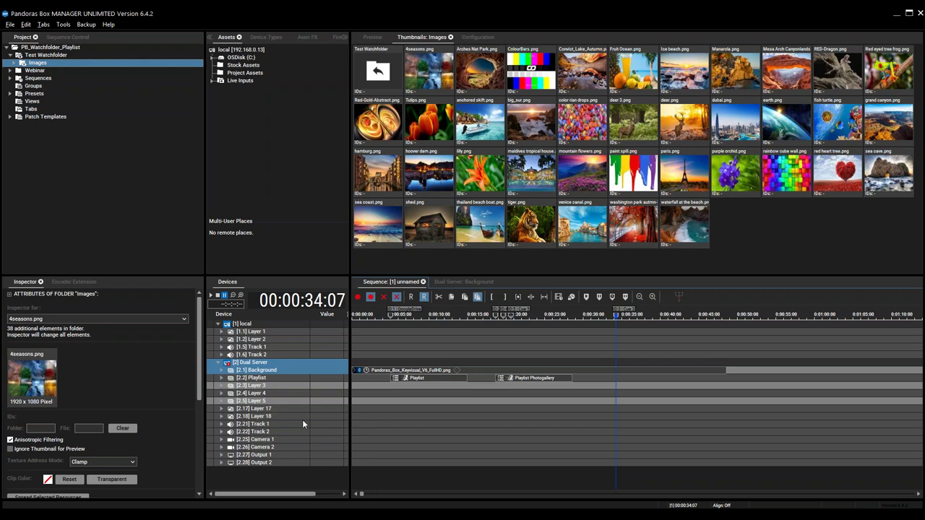
pyautogui.moveTo(419, 513)
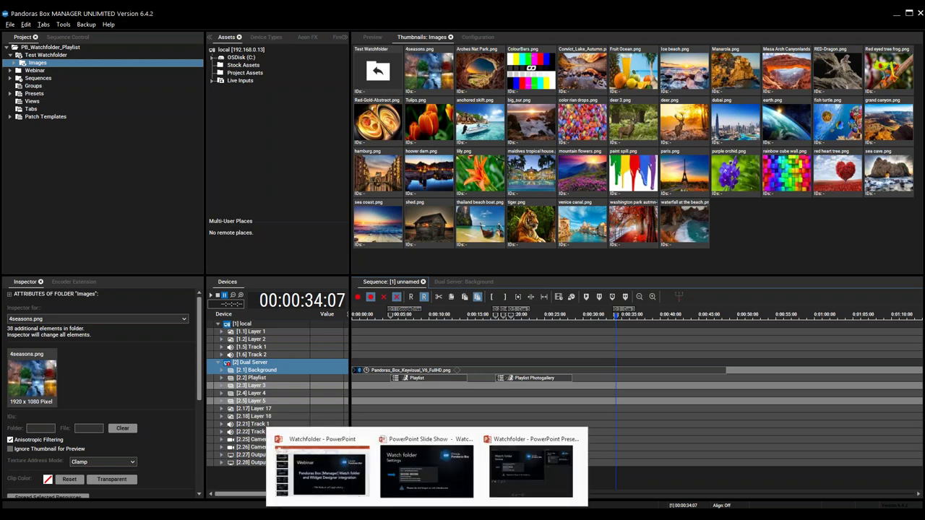
pyautogui.click(452, 484)
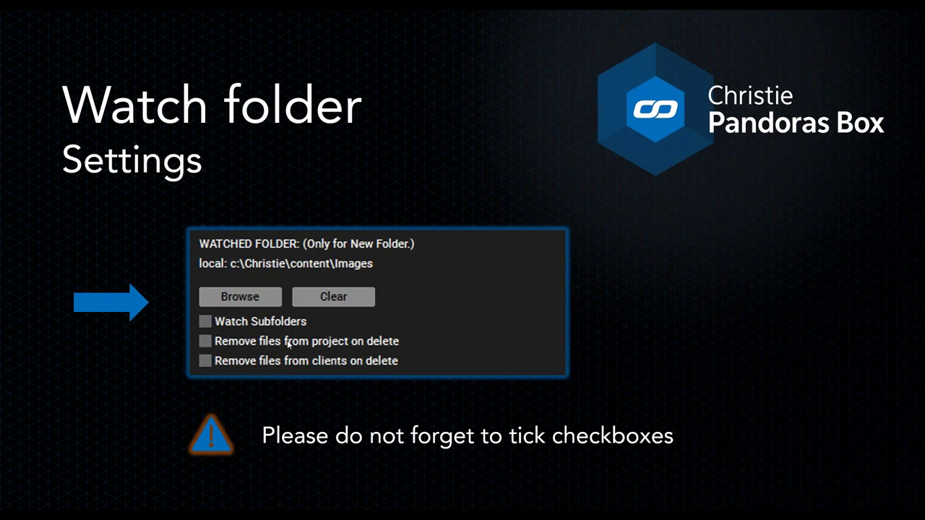
# Step: Advance the slide show to the Global Resources Settings slide
pyautogui.click(730, 254)
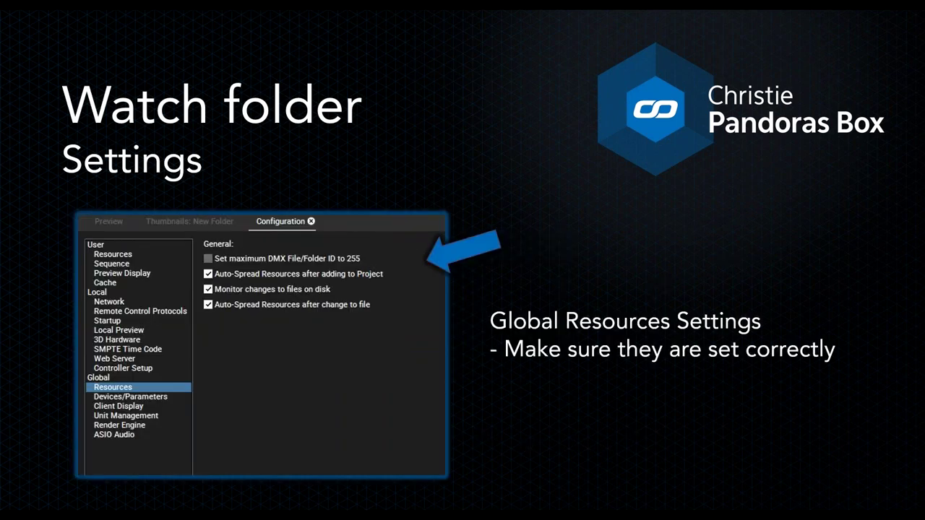
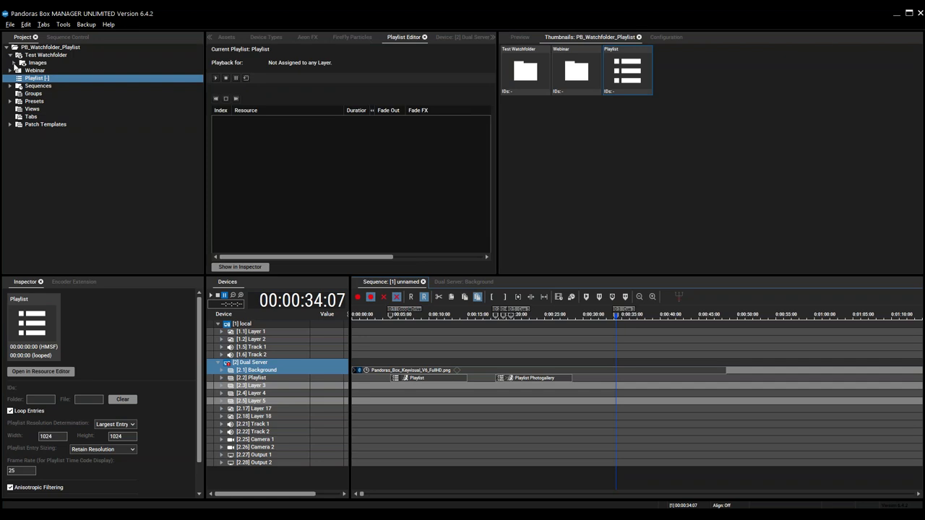
# Step: Add the images from RED-Dragon.png through waterfall at the beach.png in Test Watchfolder's Images subfolder to Playlist
pyautogui.click(13, 63)
pyautogui.moveTo(200, 135); pyautogui.dragTo(197, 226)
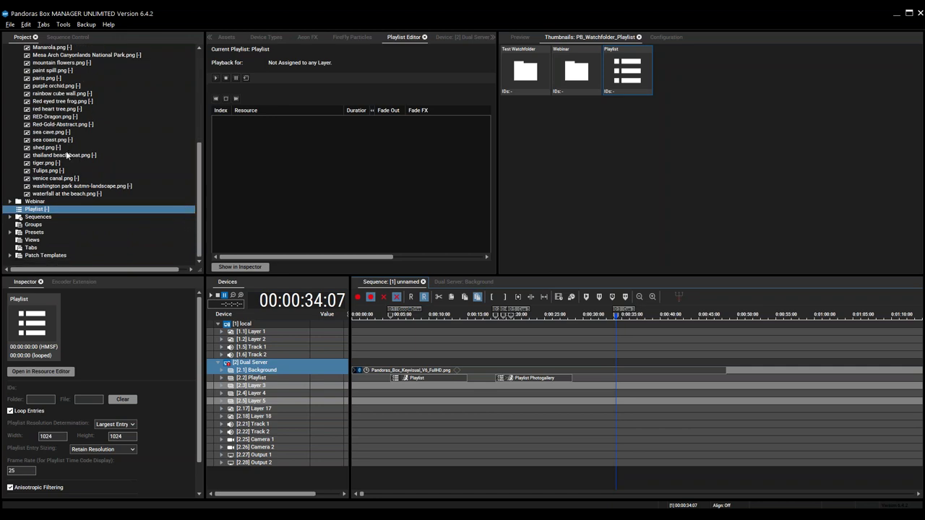
pyautogui.click(50, 117)
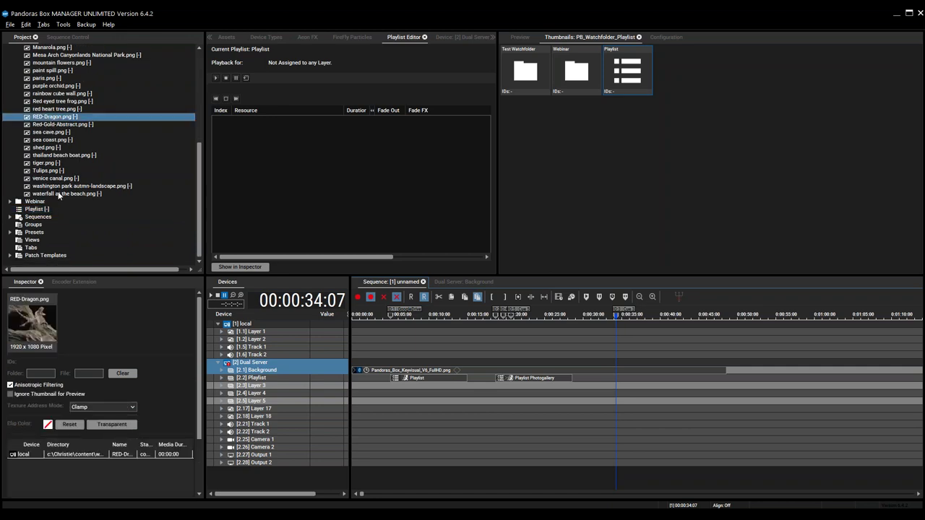
pyautogui.keyDown('shift'); pyautogui.click(59, 194); pyautogui.keyUp('shift')
pyautogui.moveTo(59, 193); pyautogui.dragTo(41, 211)
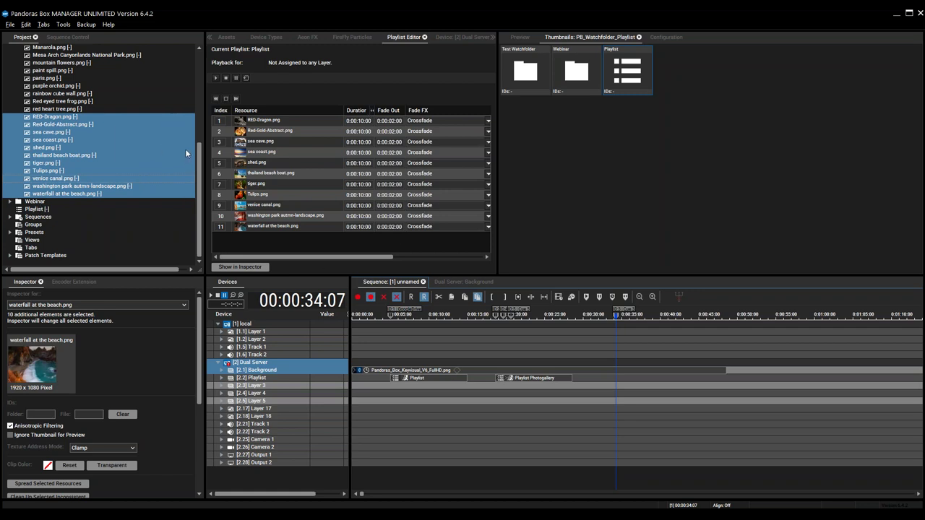
# Step: Collapse the Images subfolder and place Playlist on the [2.2] Playlist layer at 00:00:34:07 in the sequence
pyautogui.moveTo(201, 153); pyautogui.dragTo(203, 78)
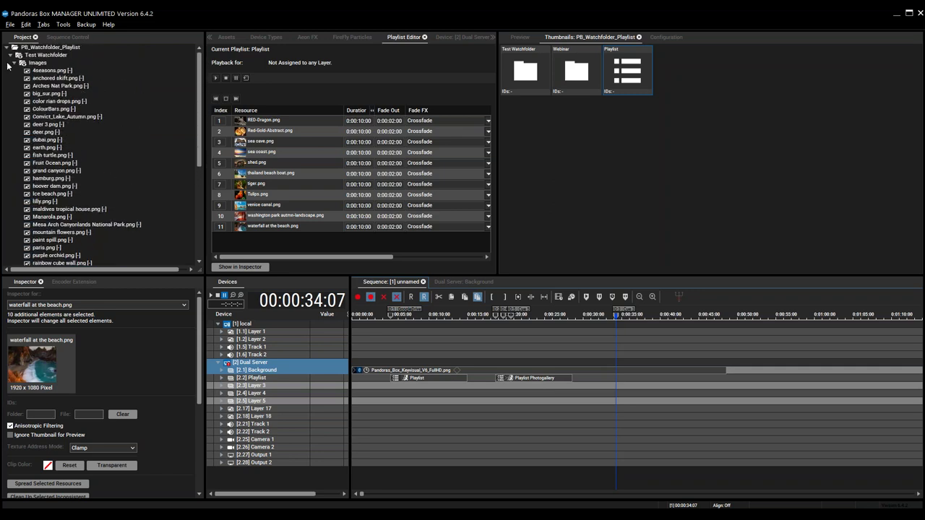
pyautogui.click(17, 63)
pyautogui.click(39, 78)
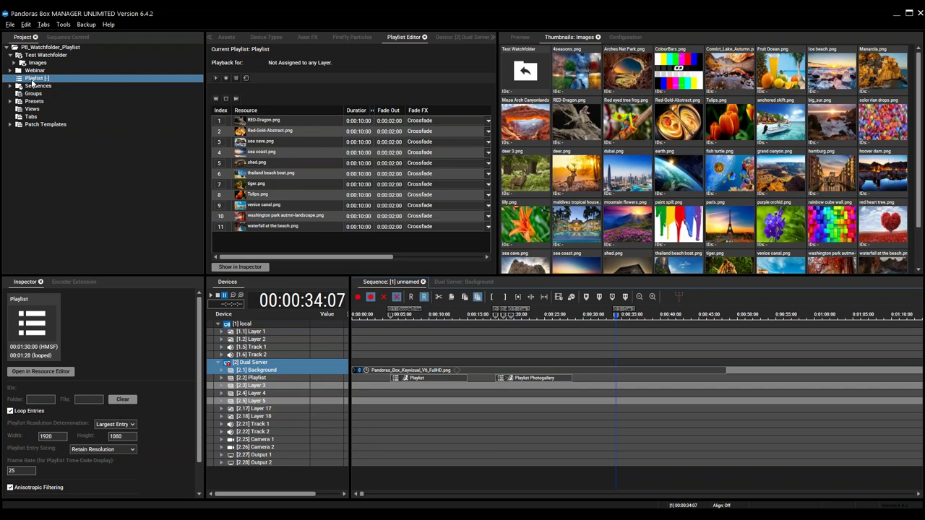
pyautogui.keyDown('ctrl'); pyautogui.click(625, 378); pyautogui.keyUp('ctrl')
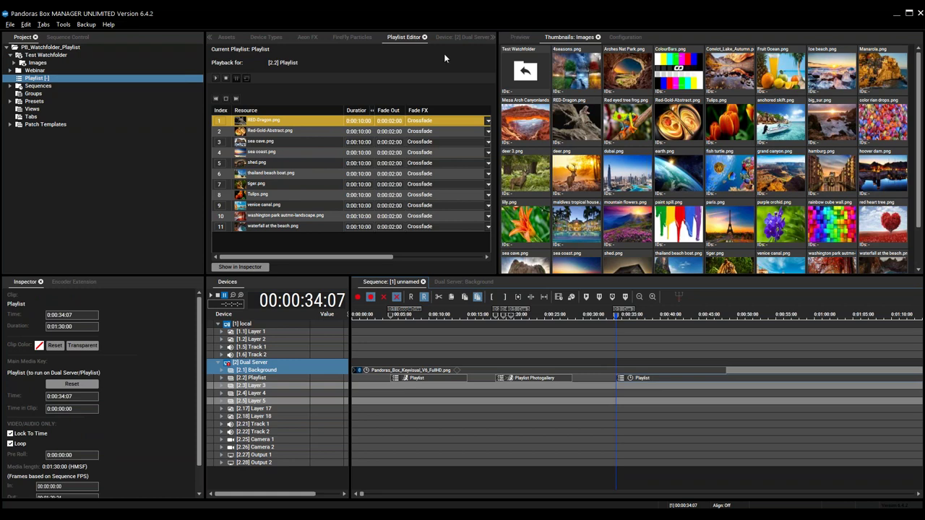
# Step: Show the Output 1 preview and play the sequence from the new Playlist clip to watch its image transitions
pyautogui.click(520, 38)
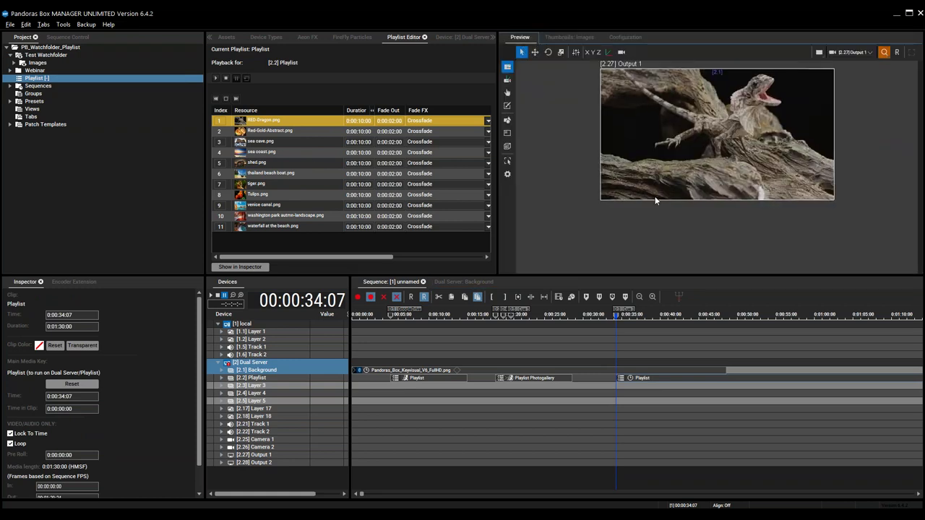
pyautogui.moveTo(863, 179); pyautogui.dragTo(866, 194)
pyautogui.press('space')
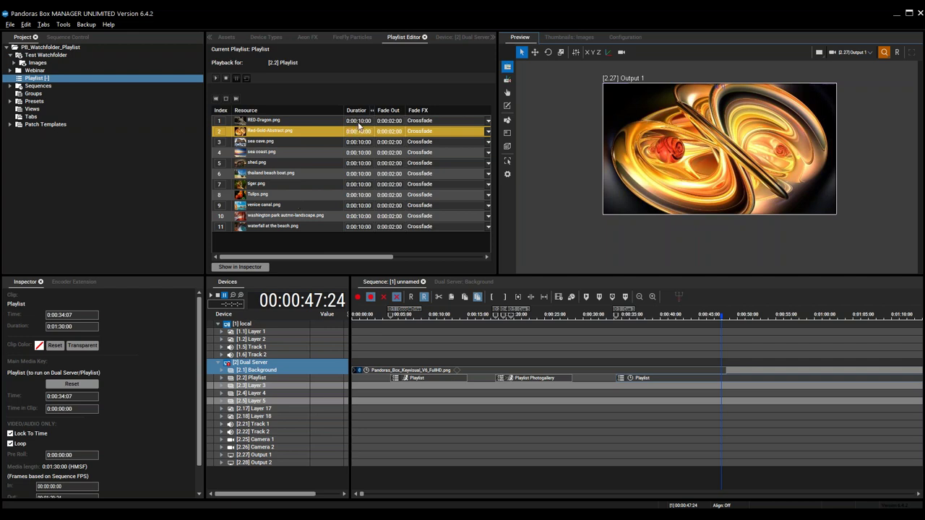
# Step: Add the videos folder from C:\Christie\content\ImagesVideos to the top level of the PB_Watchfolder_Playlist project
pyautogui.click(10, 70)
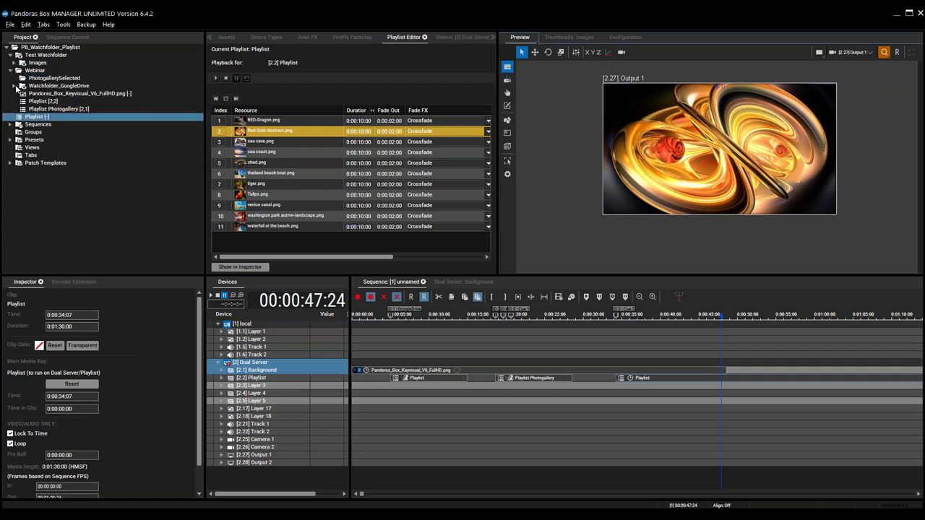
pyautogui.click(219, 36)
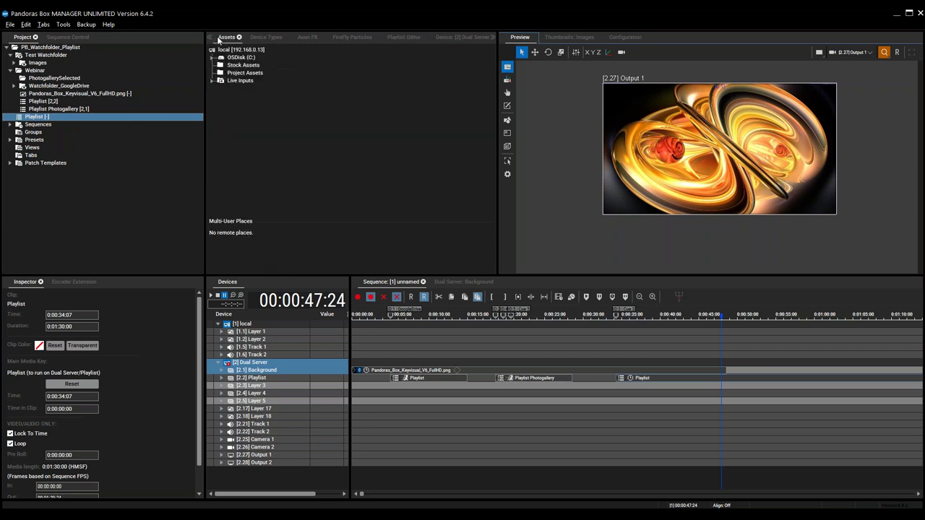
pyautogui.doubleClick(244, 73)
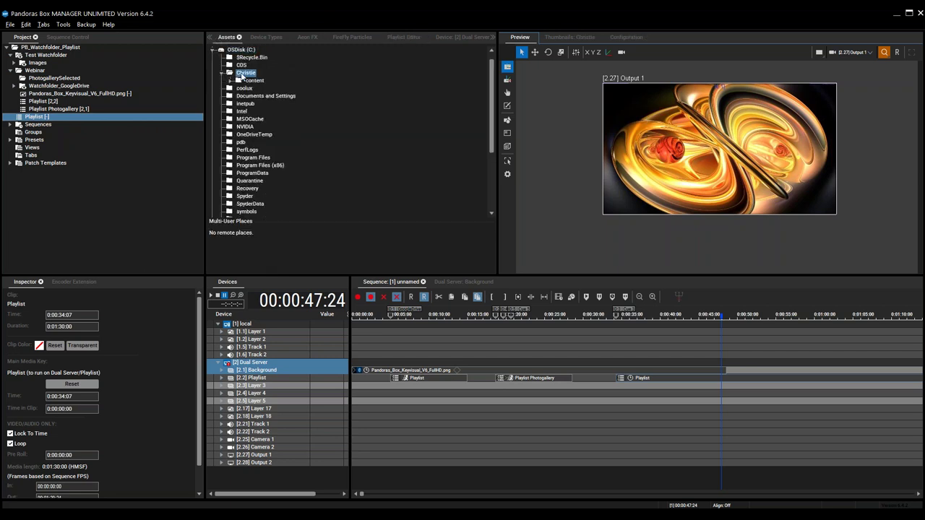
pyautogui.click(247, 81)
pyautogui.doubleClick(246, 81)
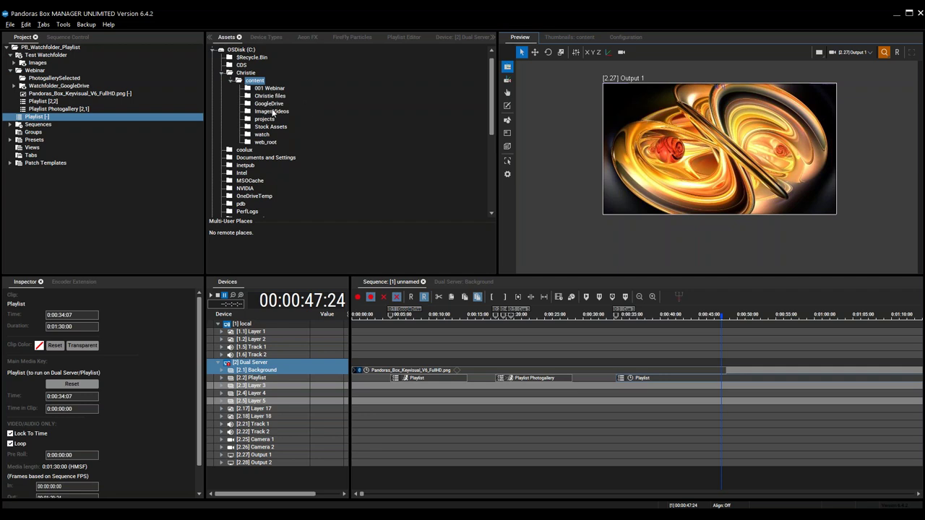
pyautogui.click(272, 112)
pyautogui.doubleClick(272, 112)
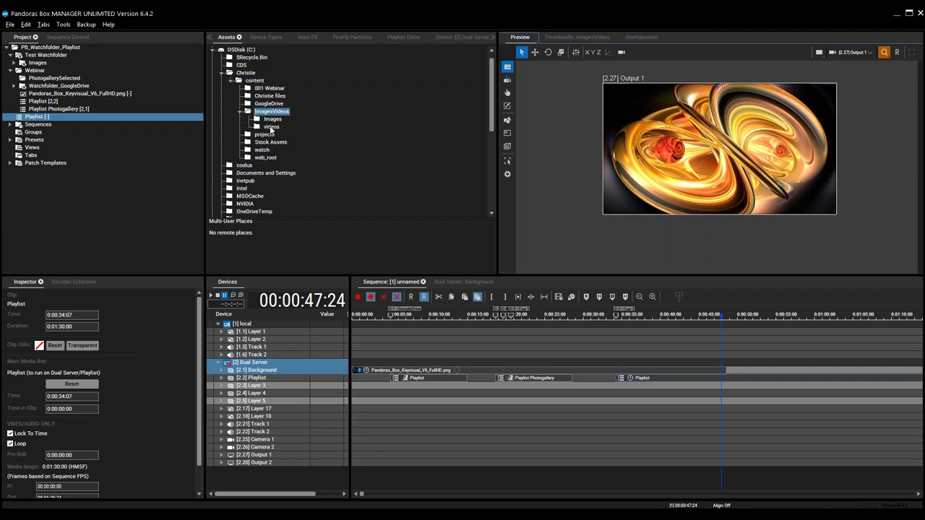
pyautogui.doubleClick(272, 127)
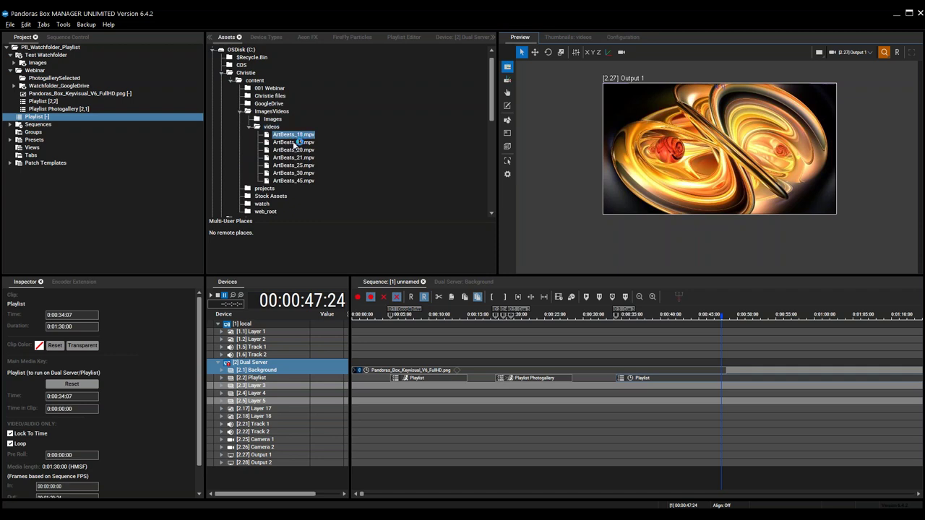
pyautogui.moveTo(266, 130); pyautogui.dragTo(51, 47)
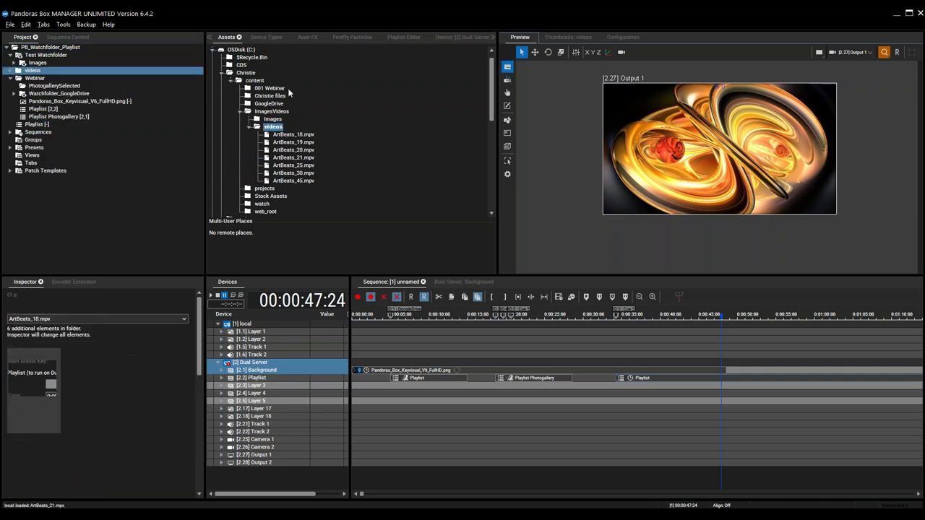
# Step: Append ArtBeats_20.mpv from the project's videos folder to the end of the playlist
pyautogui.click(395, 36)
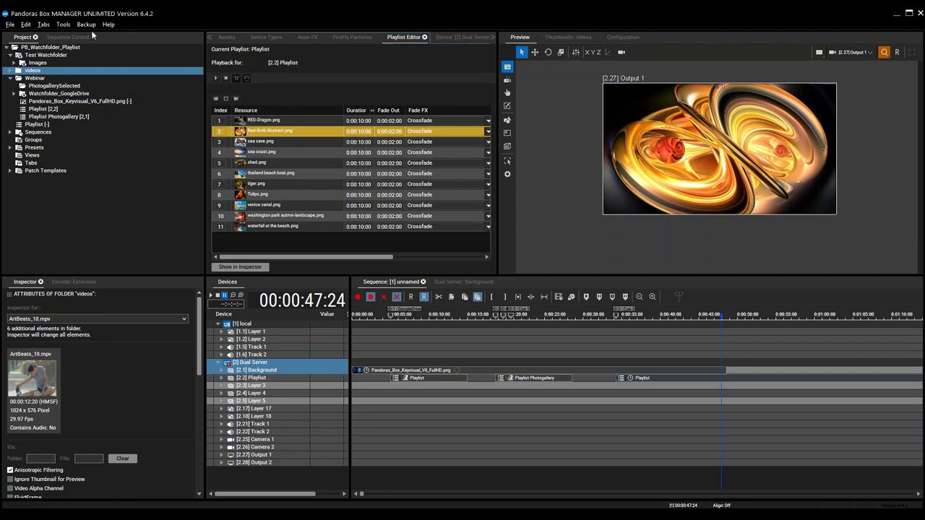
pyautogui.click(12, 72)
pyautogui.moveTo(49, 95); pyautogui.dragTo(280, 244)
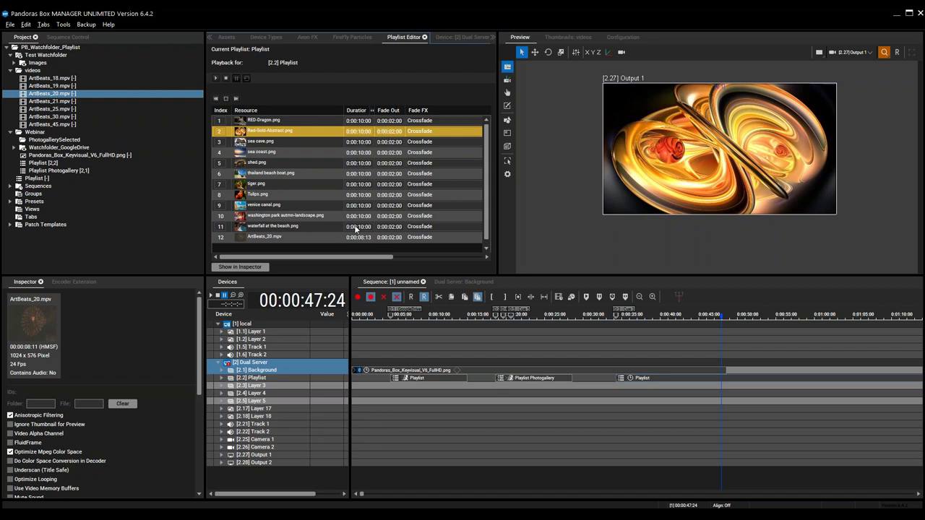
# Step: Examine the playlist's Fade FX transition choices for the first entry and its In, Out and Notes columns
pyautogui.moveTo(363, 258); pyautogui.dragTo(405, 258)
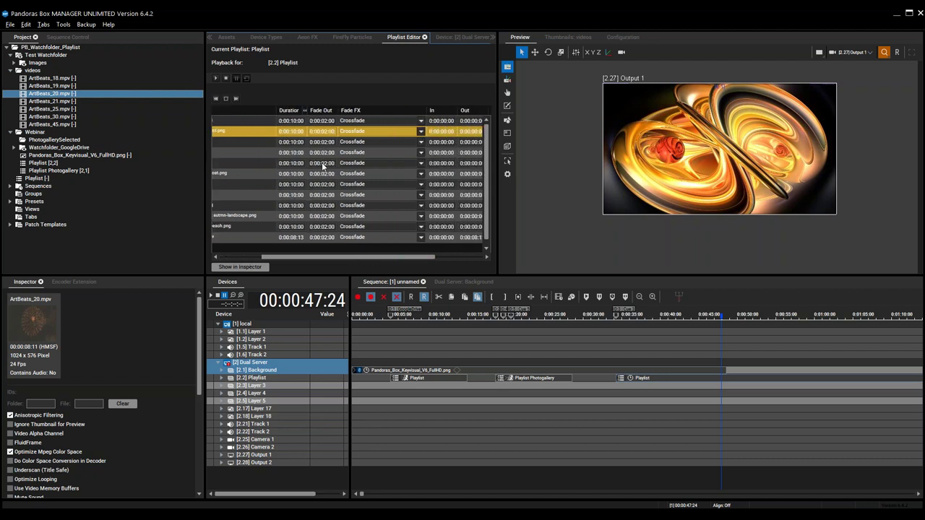
pyautogui.click(422, 121)
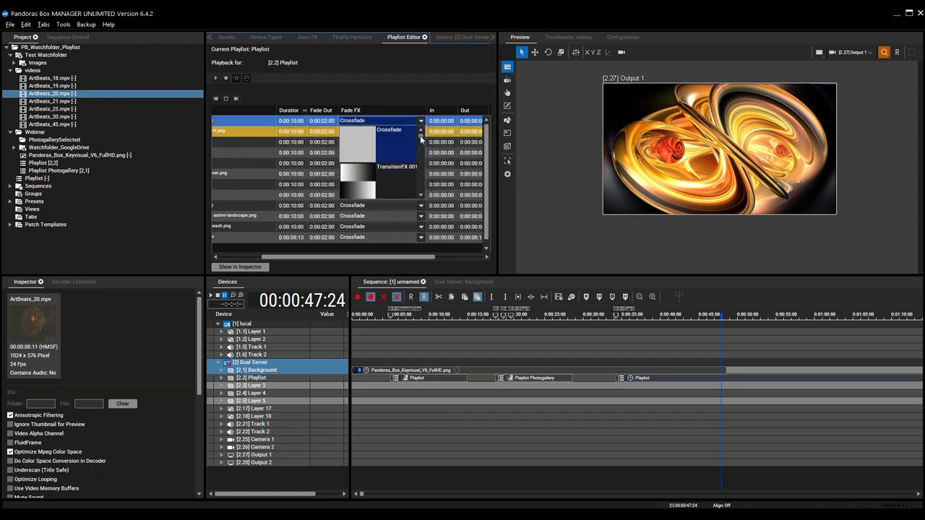
pyautogui.moveTo(421, 136); pyautogui.dragTo(422, 144)
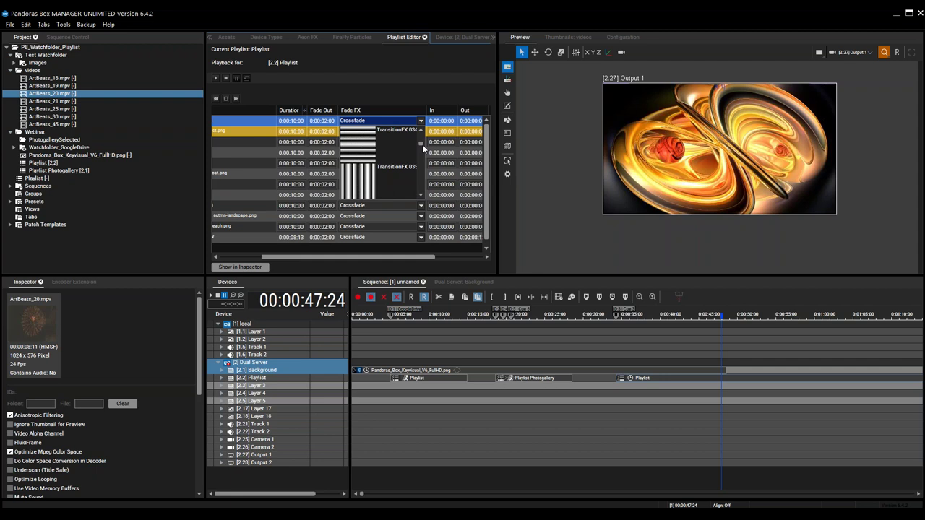
pyautogui.click(410, 112)
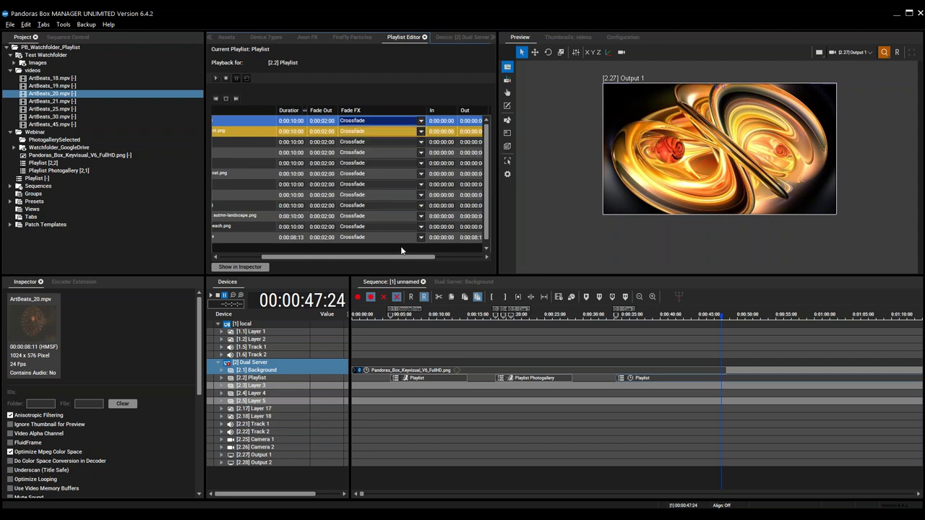
pyautogui.moveTo(399, 257); pyautogui.dragTo(451, 256)
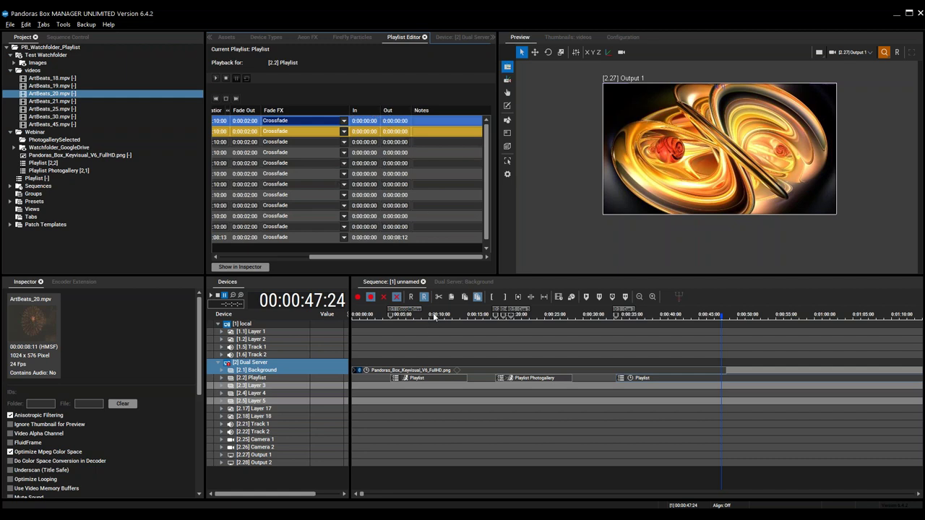
pyautogui.moveTo(439, 257); pyautogui.dragTo(347, 259)
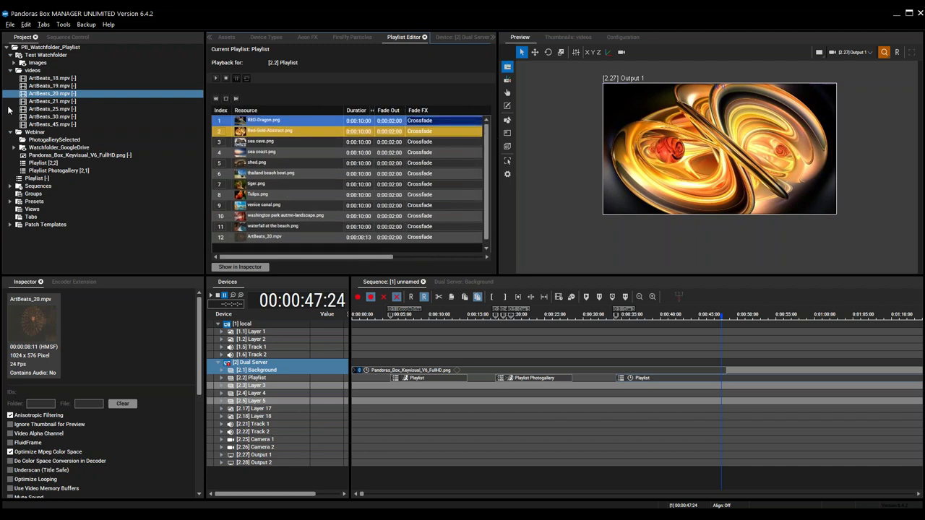
# Step: Collapse the videos folder, switch to the PowerPoint slide show and advance past the Playlist overview
pyautogui.click(10, 72)
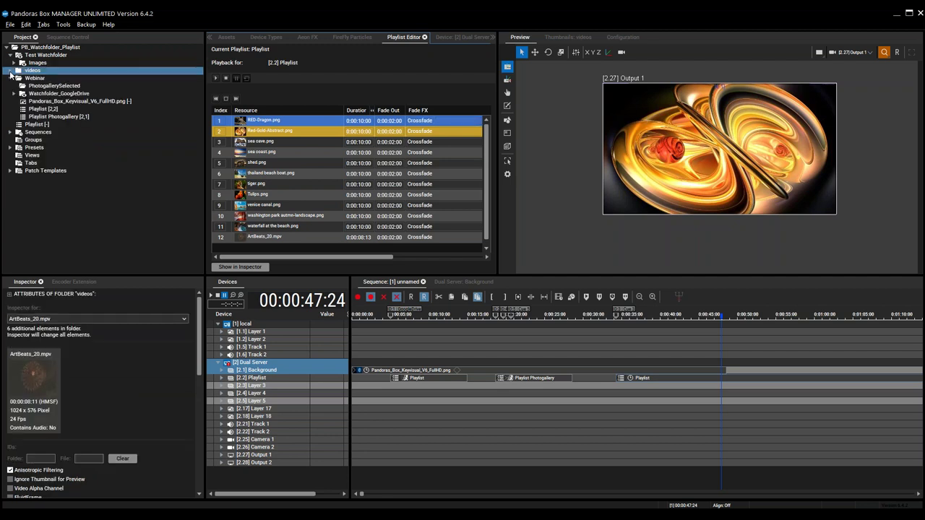
pyautogui.moveTo(428, 516)
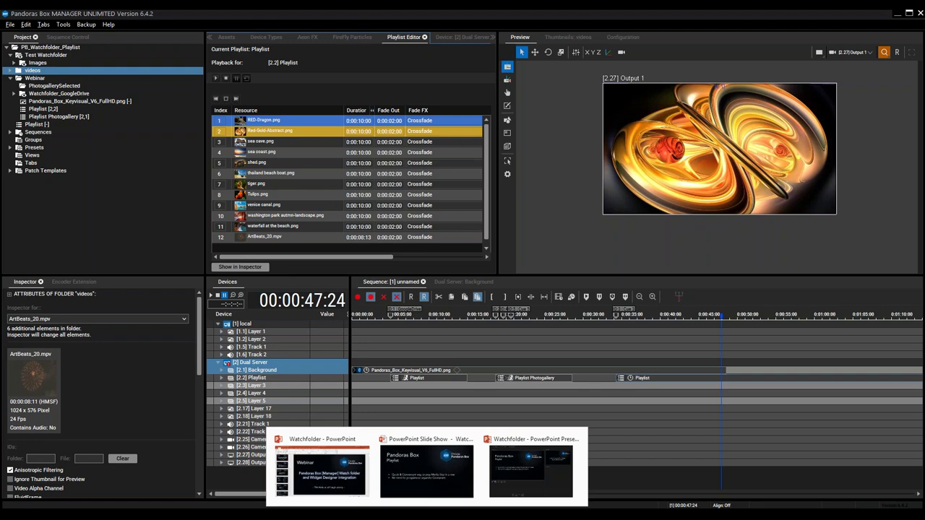
pyautogui.click(426, 471)
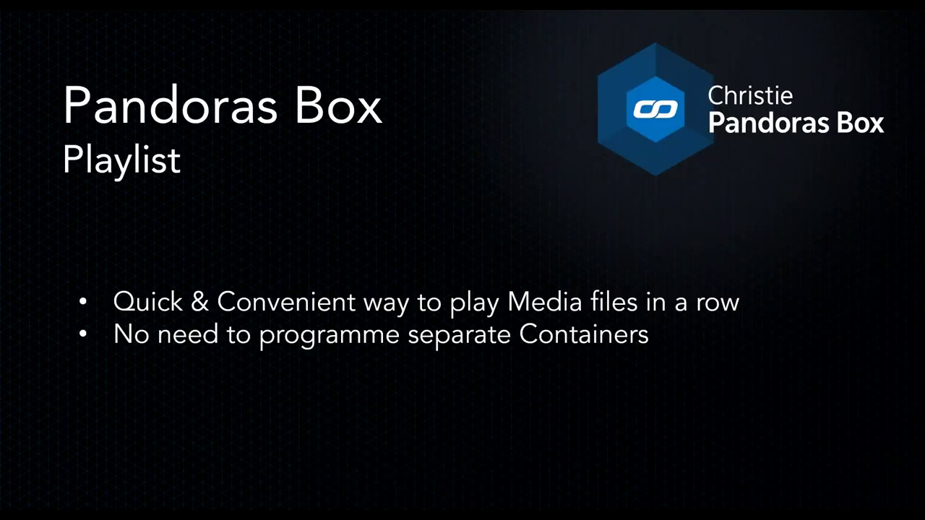
pyautogui.press('Right')
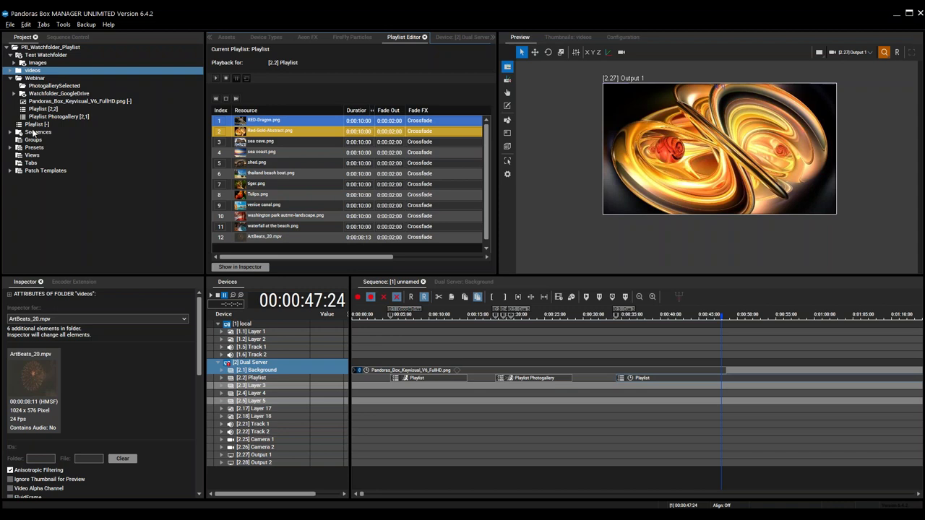
# Step: Collapse the Webinar folder and rename the top-level Playlist as Playlist New
pyautogui.click(11, 80)
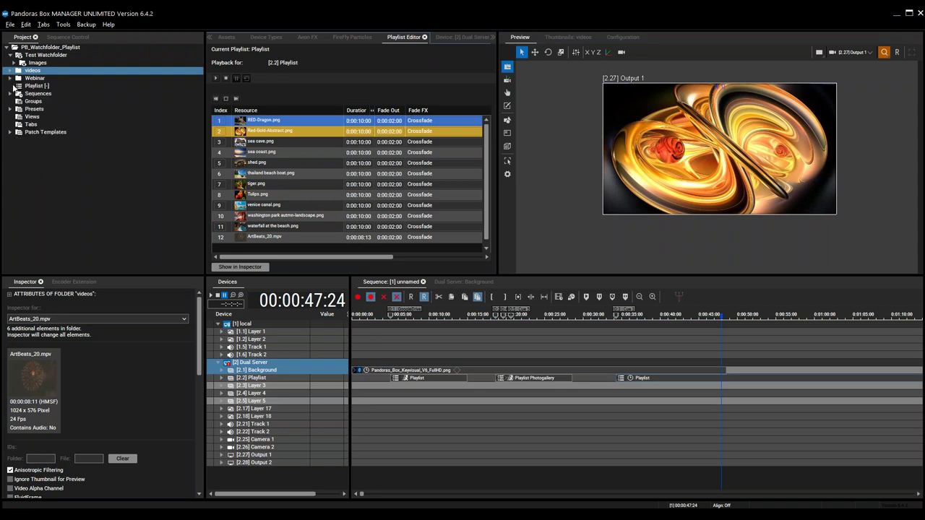
pyautogui.click(38, 87)
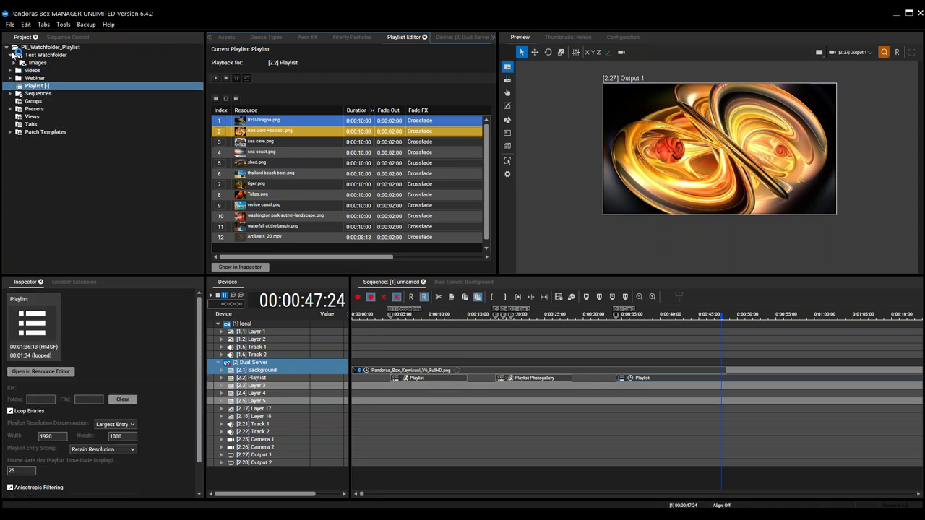
pyautogui.rightClick(44, 86)
pyautogui.click(69, 123)
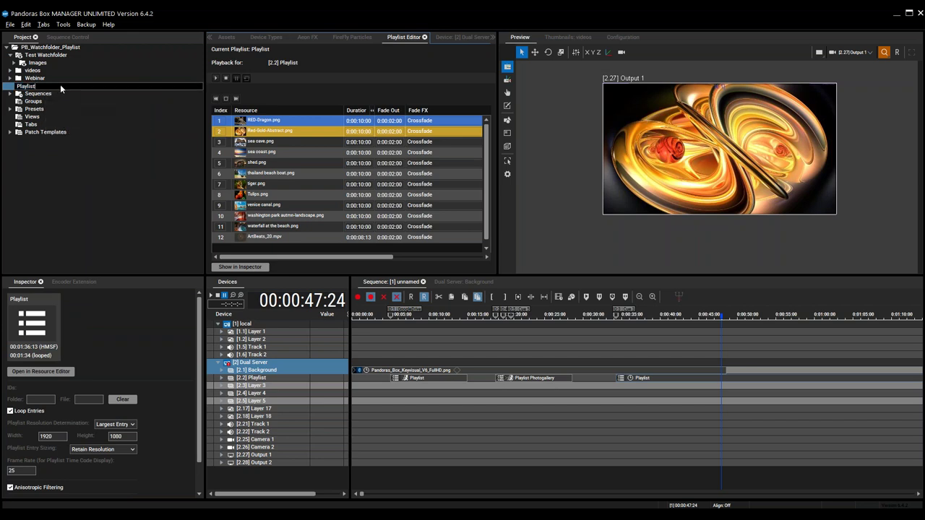
pyautogui.write('New')
pyautogui.press('Return')
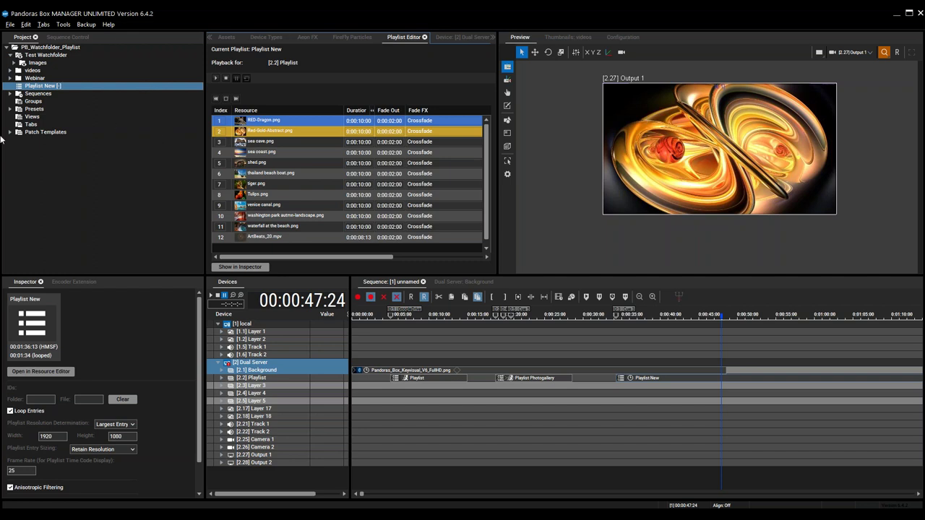
# Step: Connect the Test Watchfolder folder to the playlist PB_Watchfolder_Playlist\Playlist New
pyautogui.click(14, 64)
pyautogui.click(42, 57)
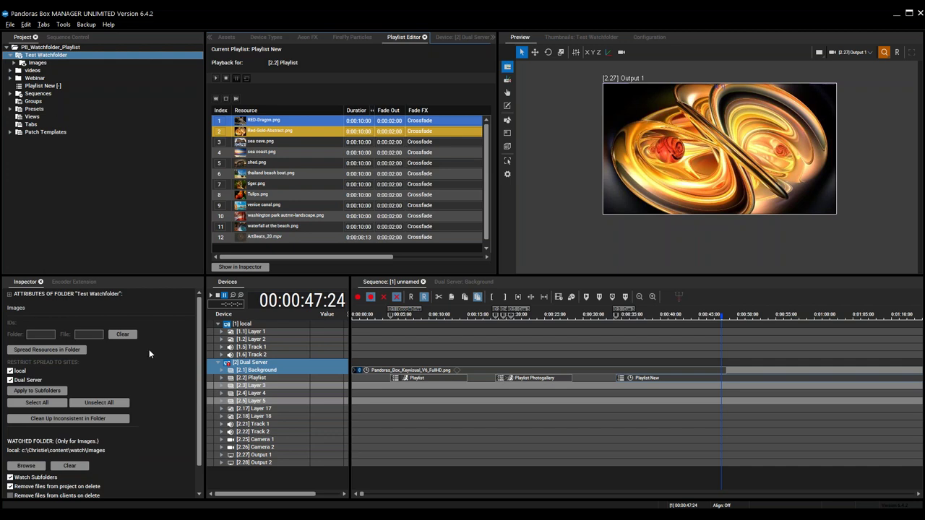
pyautogui.scroll(-2, 192, 358)
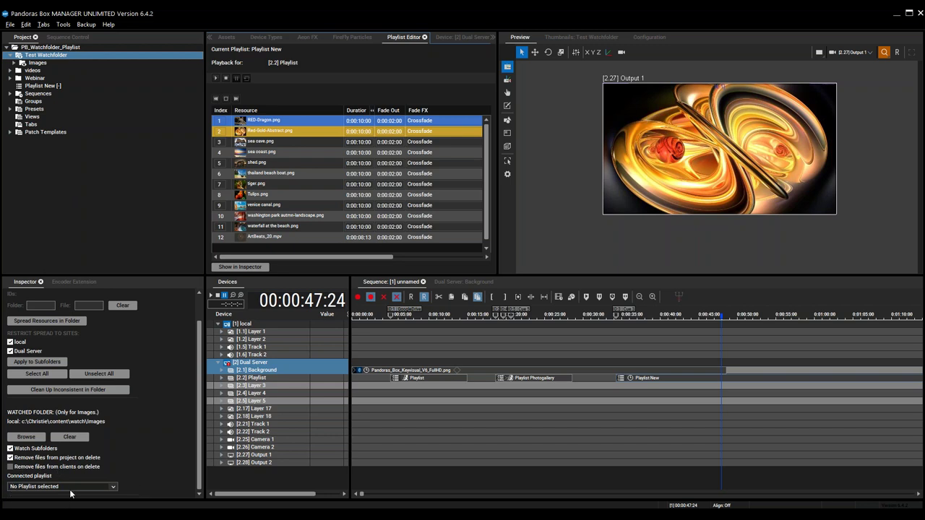
pyautogui.click(112, 488)
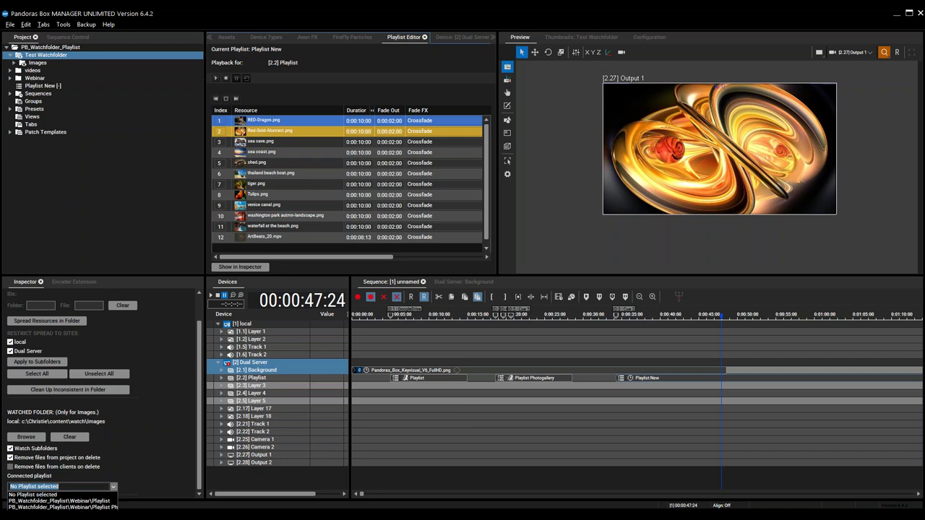
pyautogui.click(58, 514)
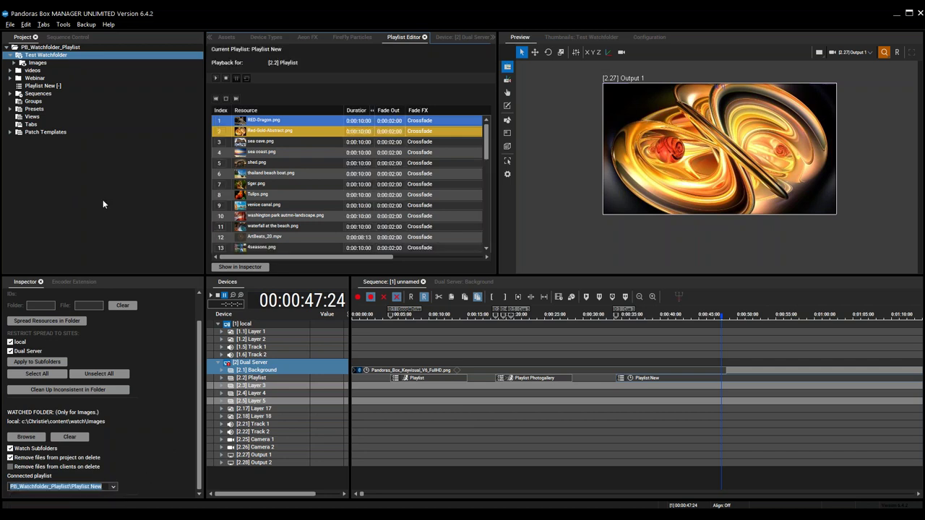
# Step: Select Playlist New and look through its entries for the media from the watched folder
pyautogui.click(28, 86)
pyautogui.scroll(-7, 477, 166)
pyautogui.scroll(-2, 476, 216)
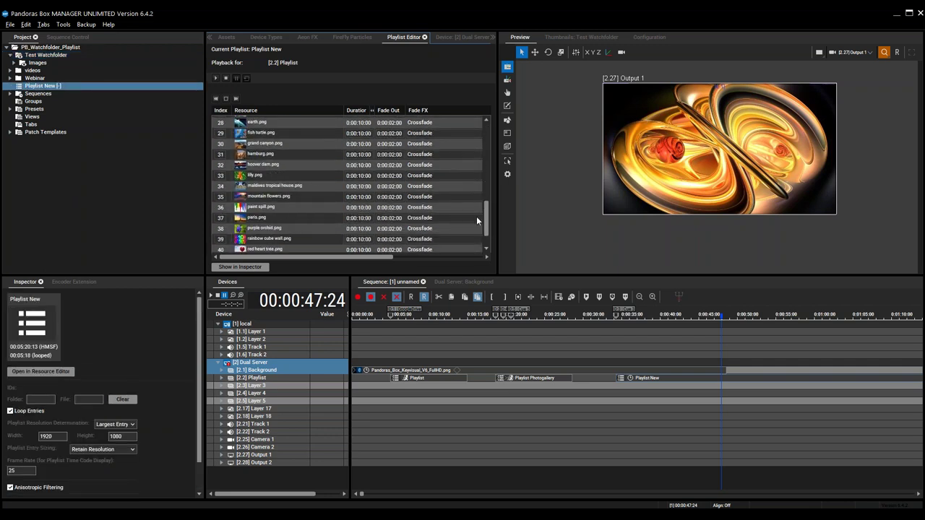
pyautogui.scroll(7, 481, 173)
pyautogui.scroll(1, 488, 139)
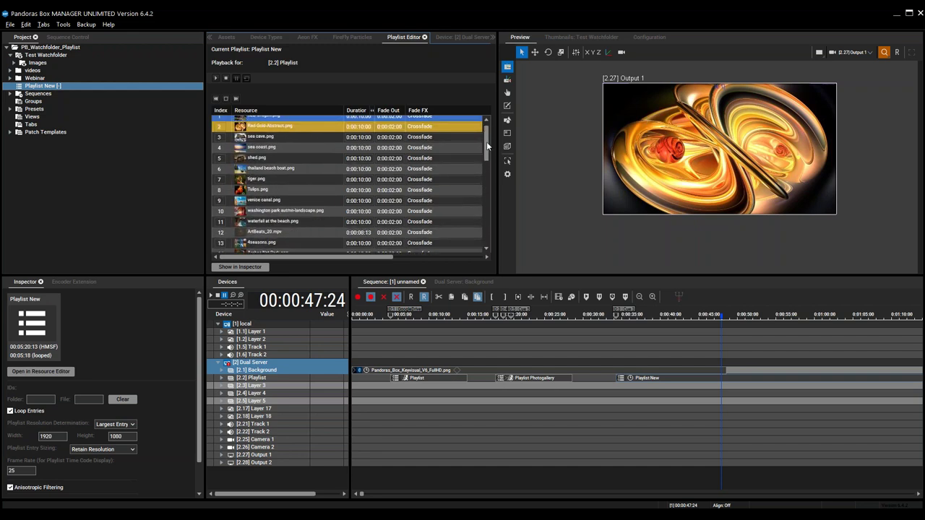
pyautogui.scroll(1, 486, 142)
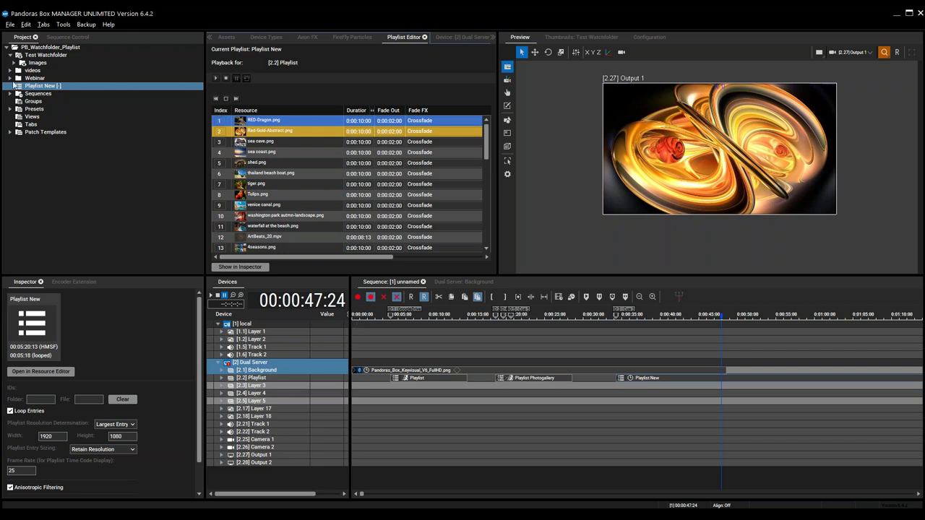
# Step: Add a new playlist at the root of the PB_Watchfolder_Playlist project and rename it Playlist 2
pyautogui.click(54, 47)
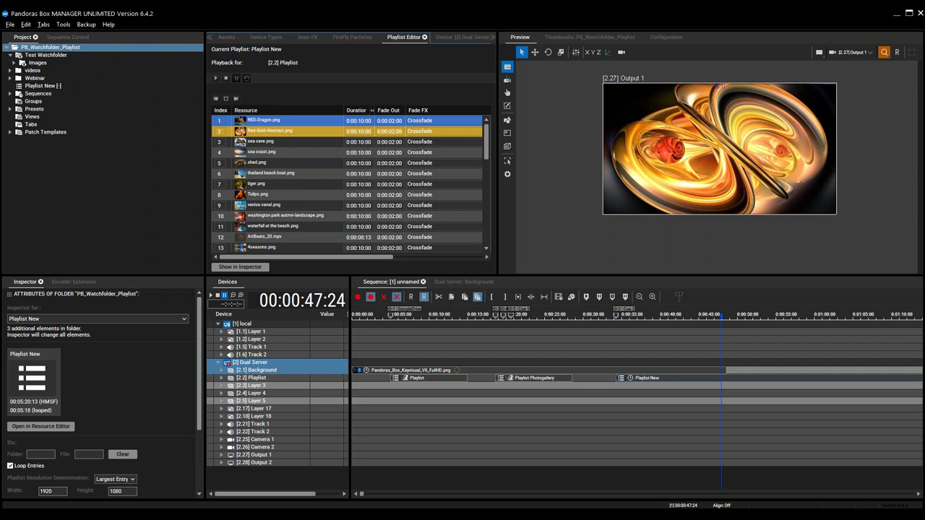
pyautogui.rightClick(53, 47)
pyautogui.click(97, 119)
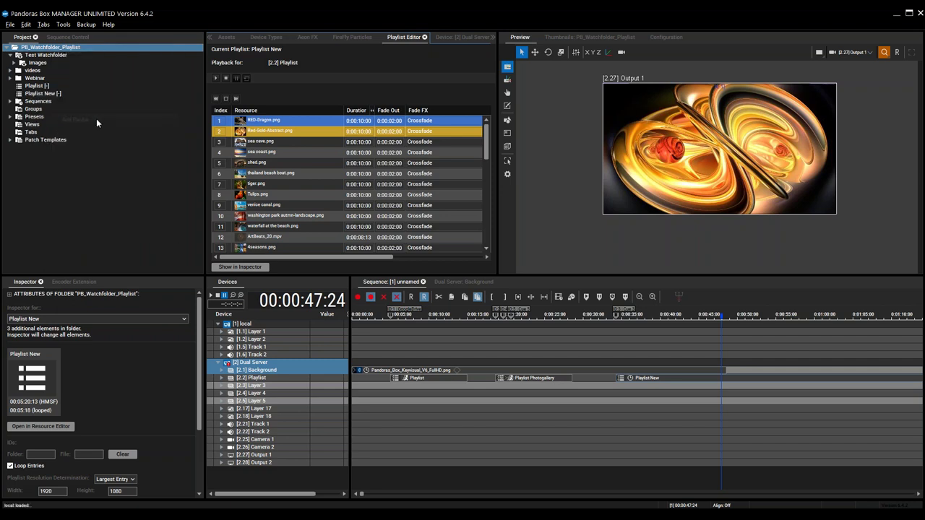
pyautogui.click(49, 87)
pyautogui.rightClick(51, 87)
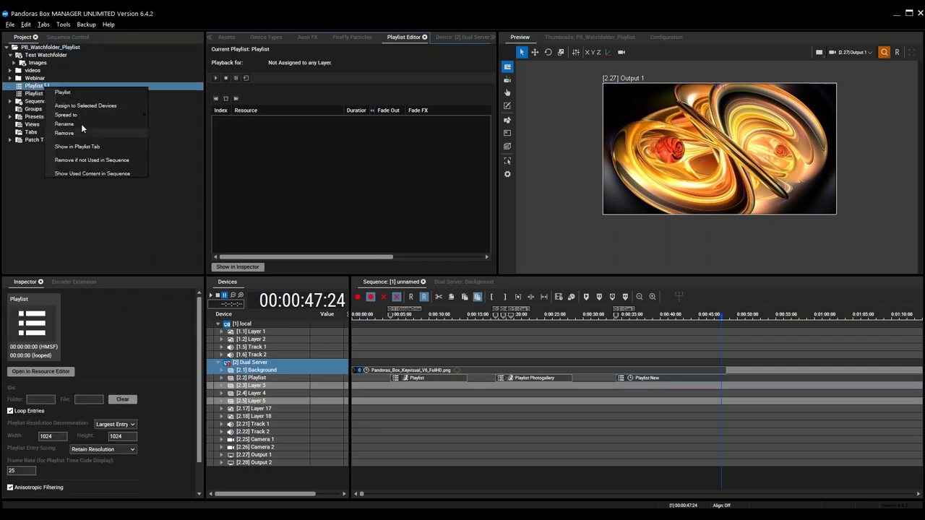
pyautogui.click(81, 124)
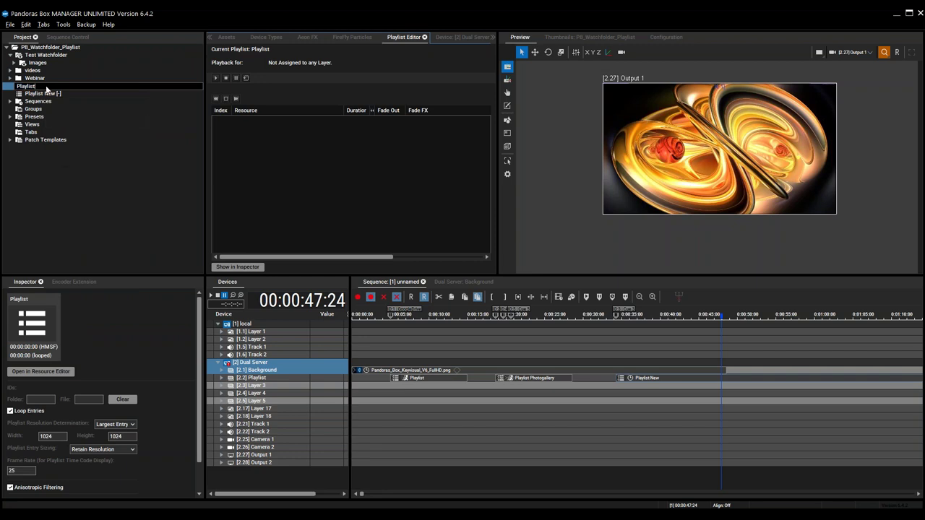
pyautogui.write('2')
pyautogui.press('Return')
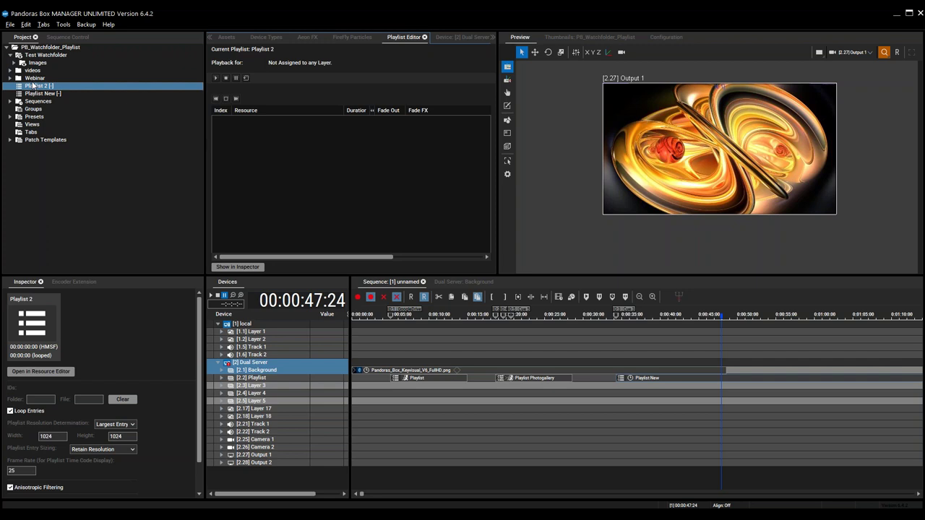
# Step: Change the connected playlist of the Test Watchfolder folder to PB_Watchfolder_Playlist\Playlist 2
pyautogui.click(32, 57)
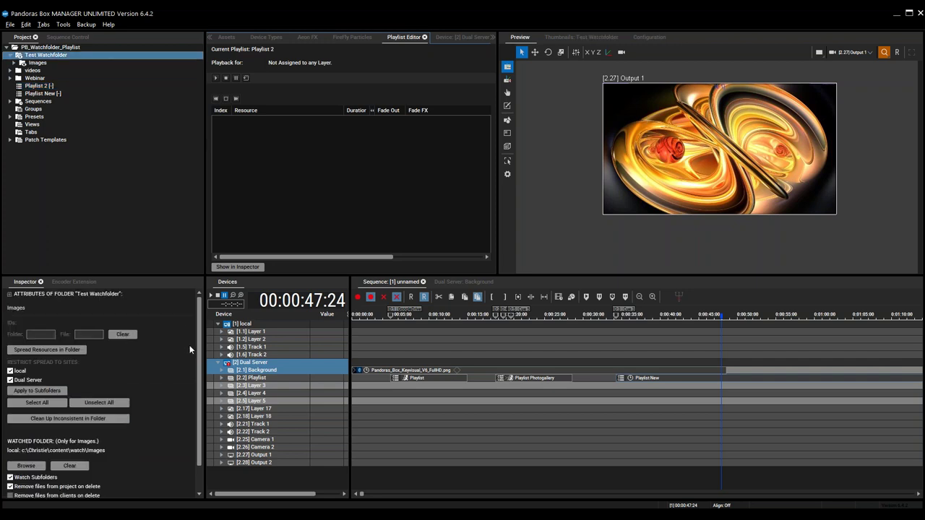
pyautogui.scroll(-2, 189, 373)
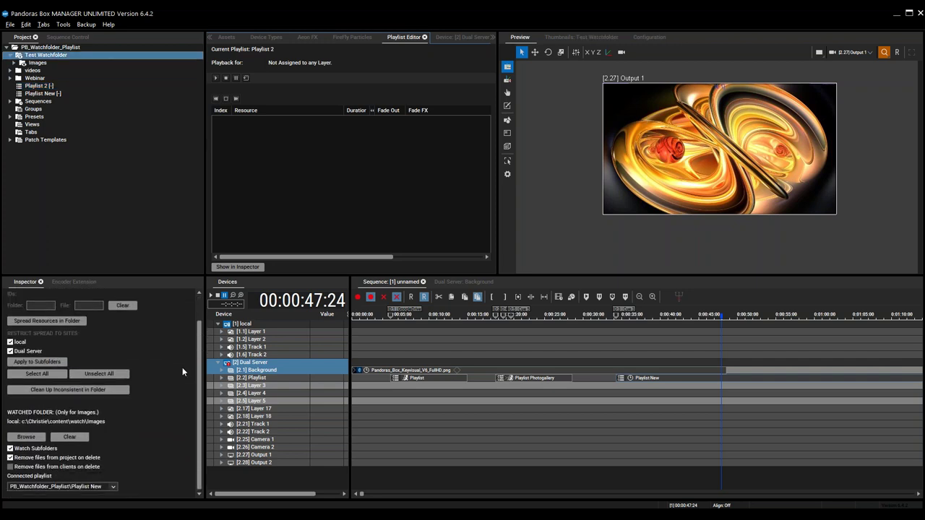
pyautogui.click(113, 487)
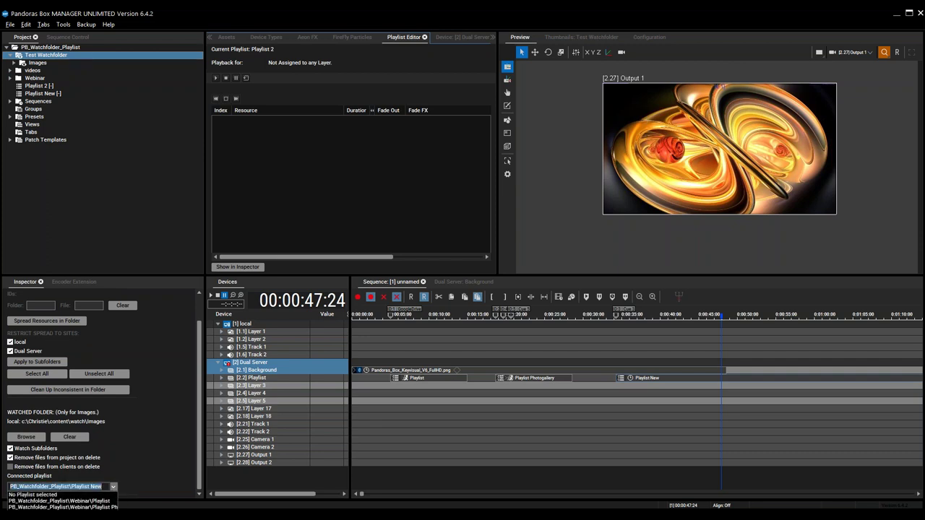
pyautogui.press('Return')
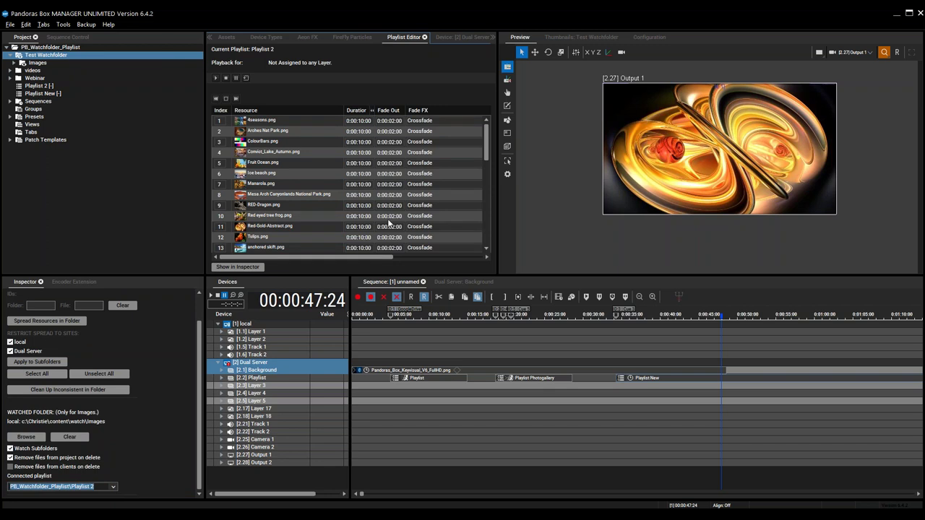
pyautogui.moveTo(484, 141)
pyautogui.mouseDown()
pyautogui.moveTo(484, 231)
pyautogui.moveTo(487, 133)
pyautogui.mouseUp()
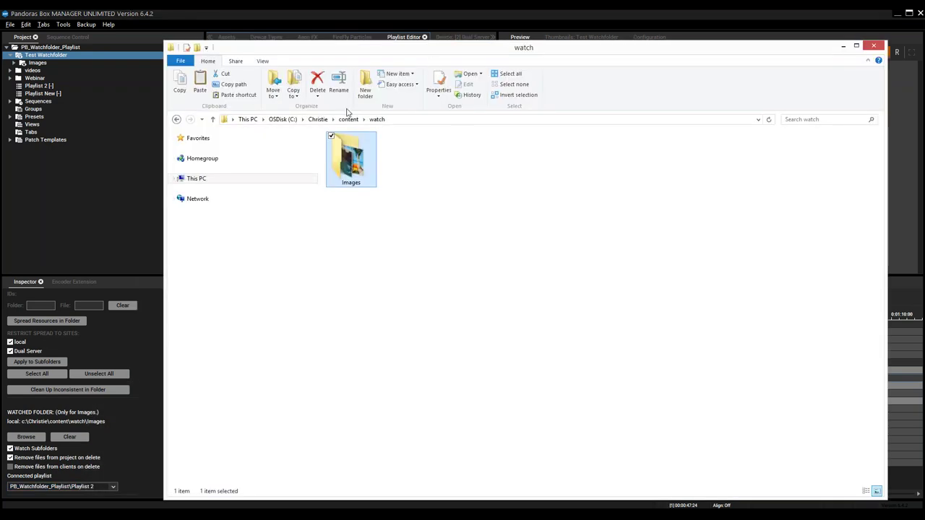
# Step: View the parent content folder in File Explorer, minimize that window and switch to the Widget Designer project window
pyautogui.click(348, 120)
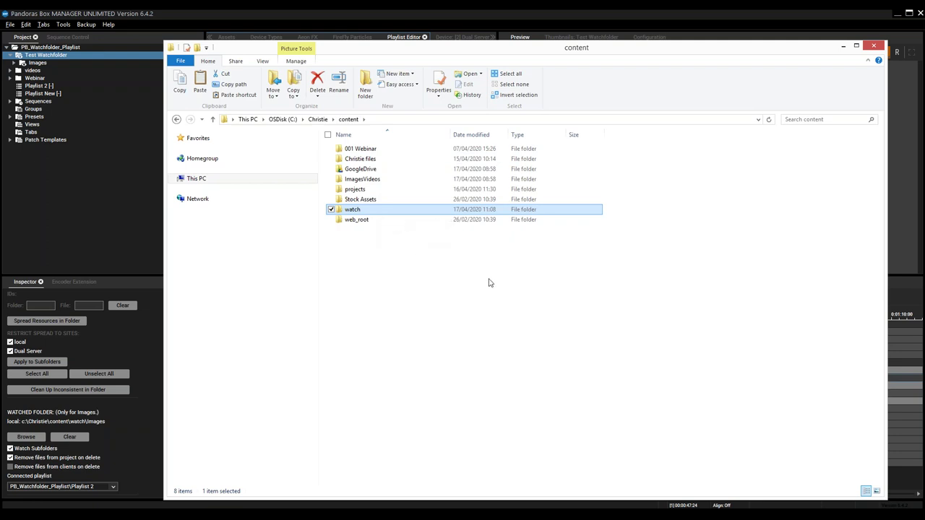
pyautogui.moveTo(608, 55); pyautogui.dragTo(585, 36)
pyautogui.click(440, 309)
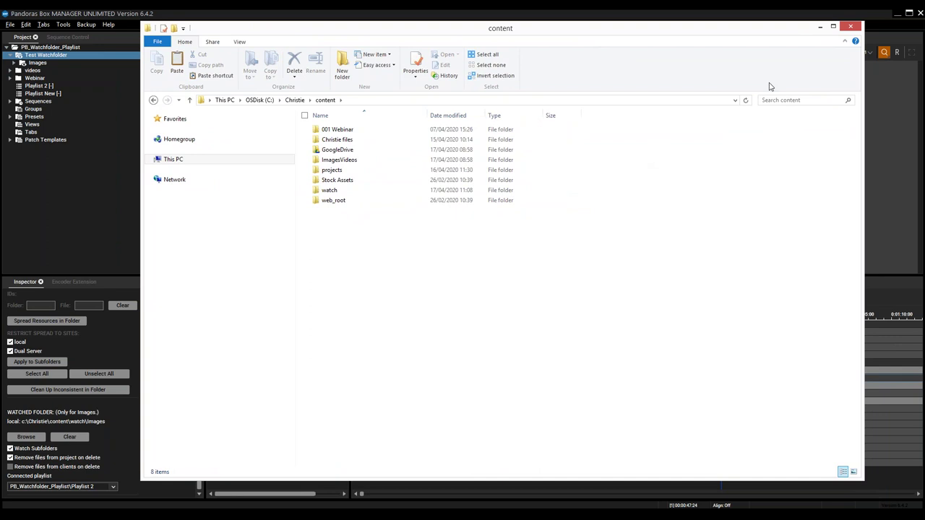
pyautogui.moveTo(807, 35); pyautogui.dragTo(797, 34)
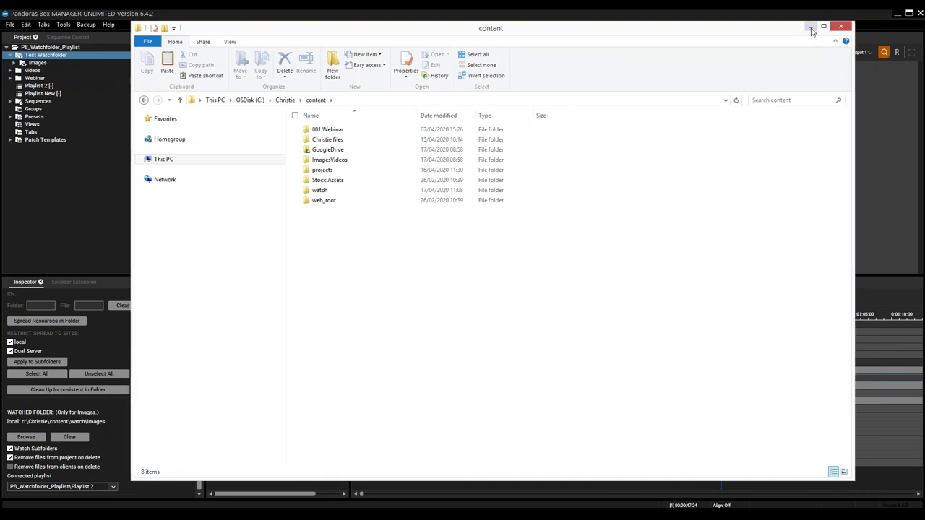
pyautogui.click(809, 28)
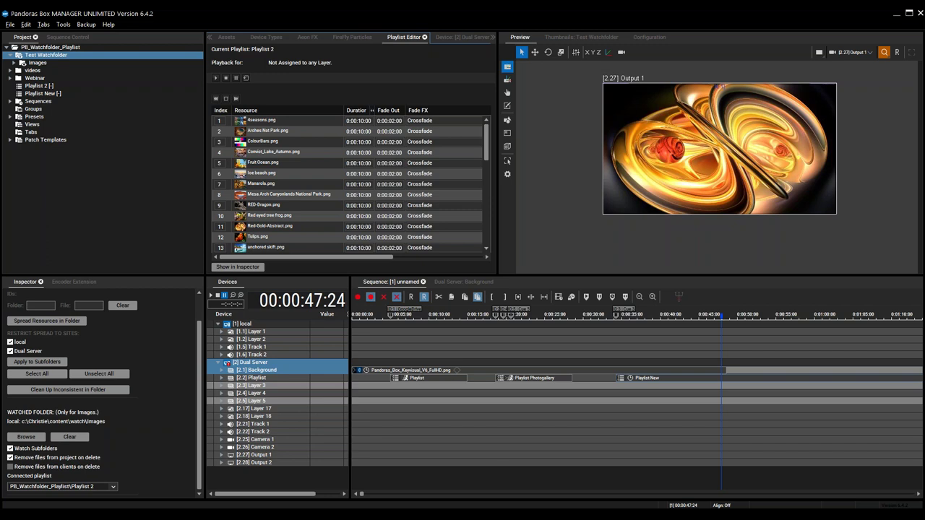
pyautogui.moveTo(486, 517)
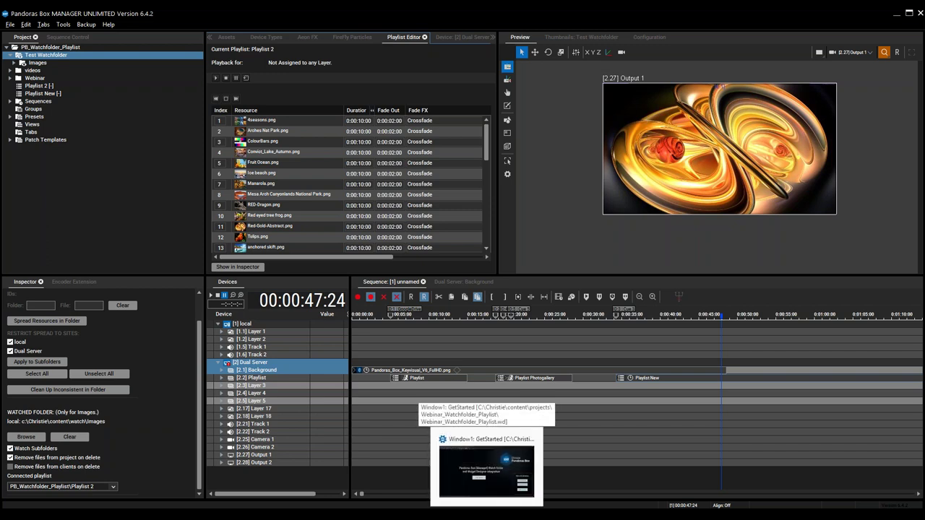
pyautogui.click(487, 469)
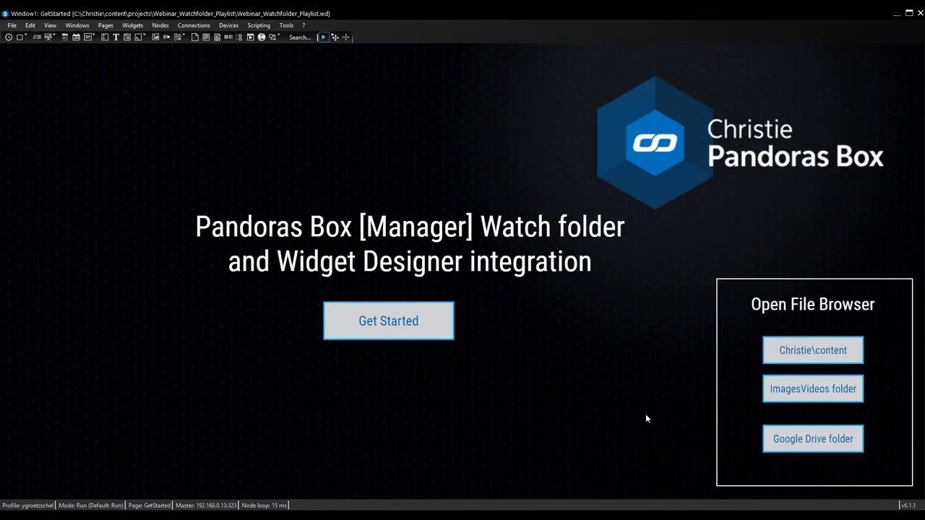
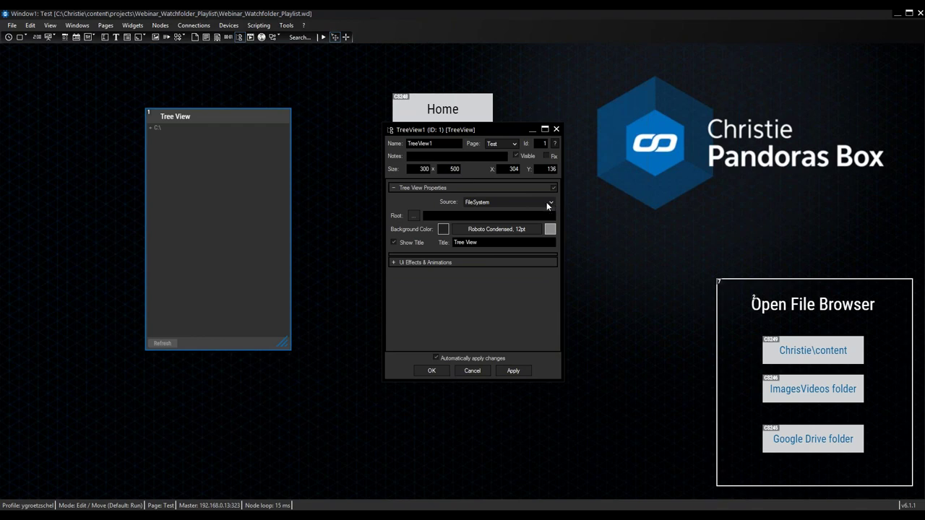
# Step: Set the Test page to run mode and expand the C:\ root in its Tree View
pyautogui.click(326, 38)
pyautogui.click(152, 128)
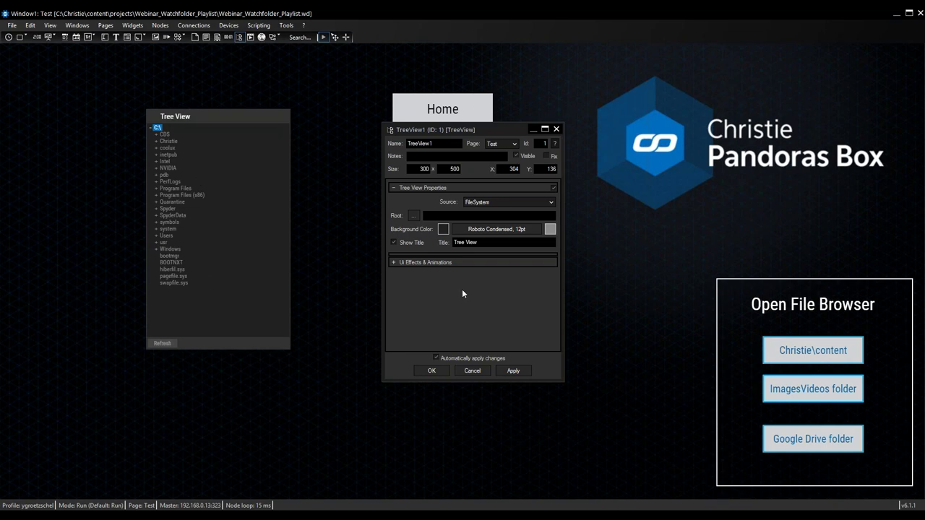
# Step: Set the Tree View's source to PandorasBox, expand its project down to the Webinar folder's contents, and minimize the properties dialog
pyautogui.click(538, 201)
pyautogui.click(511, 210)
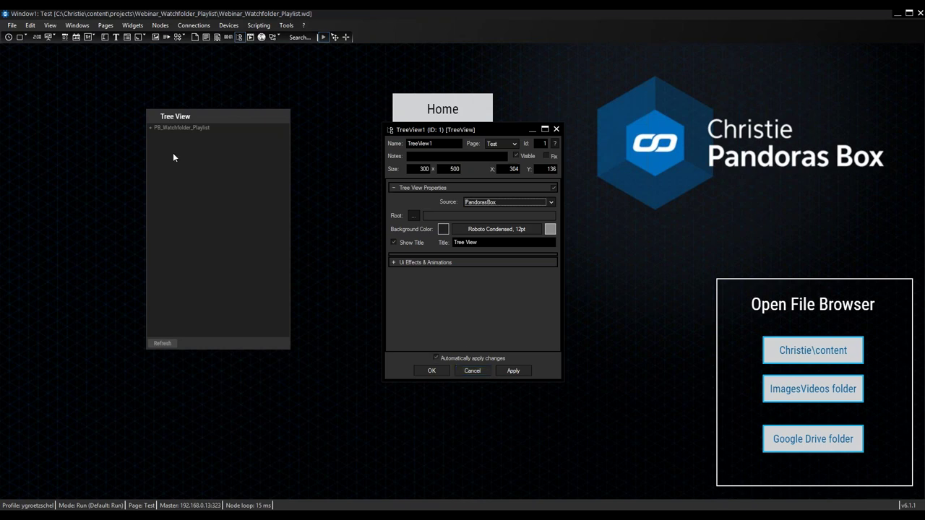
pyautogui.click(149, 128)
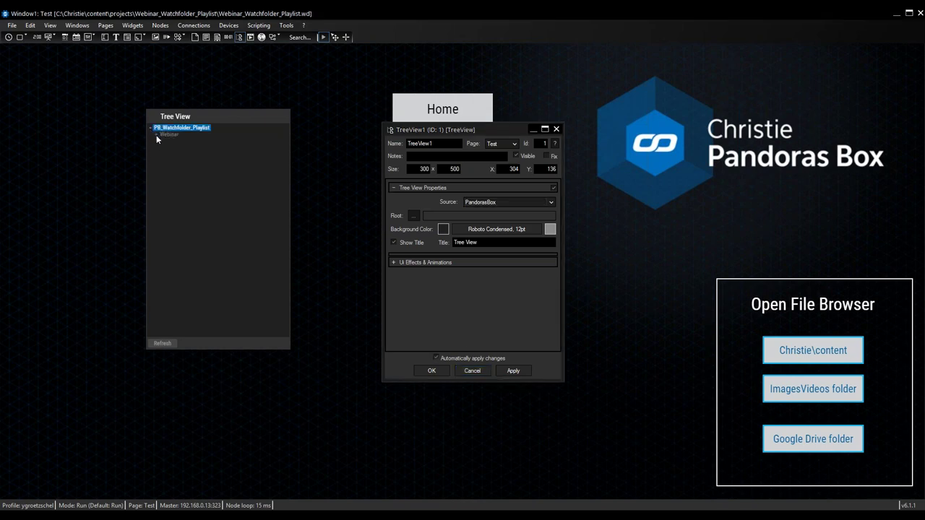
pyautogui.click(156, 136)
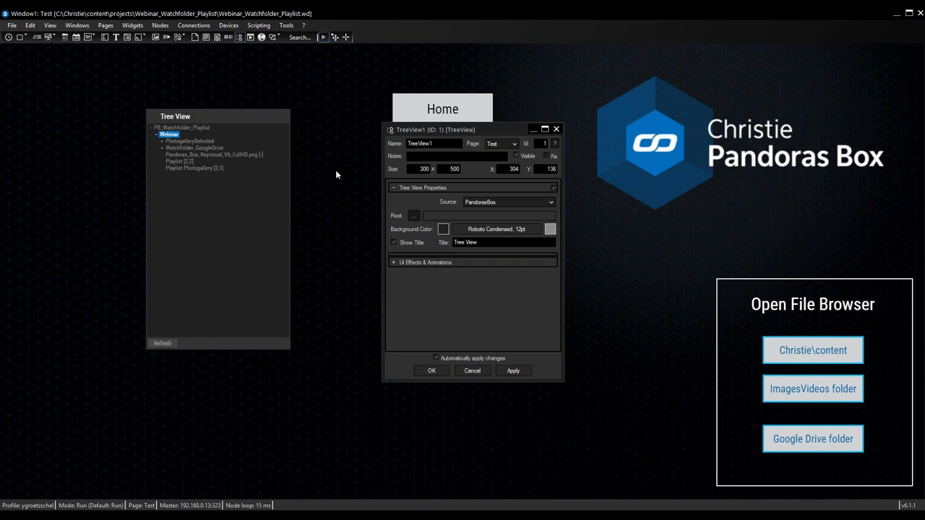
pyautogui.moveTo(419, 127); pyautogui.dragTo(394, 96)
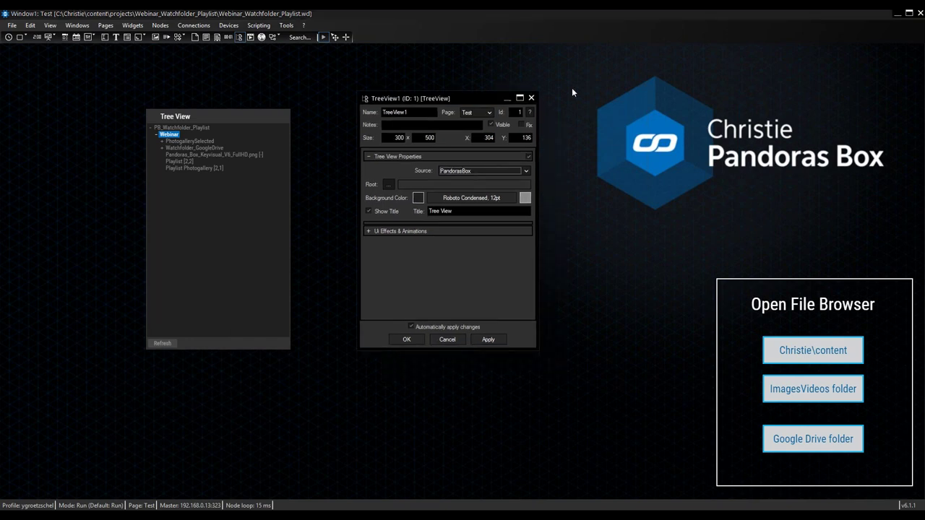
pyautogui.click(508, 98)
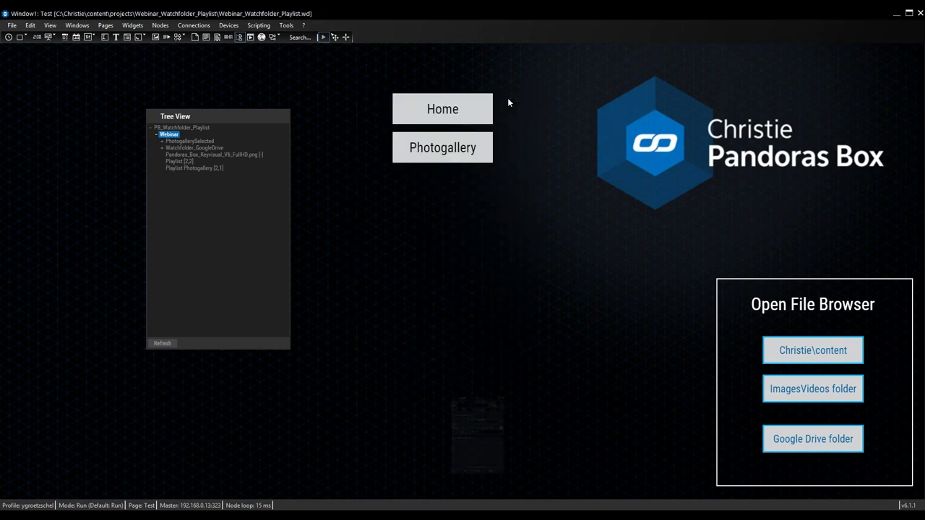
# Step: Reopen the Tree View's properties, set its source to FileSystem and confirm the dialog
pyautogui.rightClick(230, 122)
pyautogui.click(254, 130)
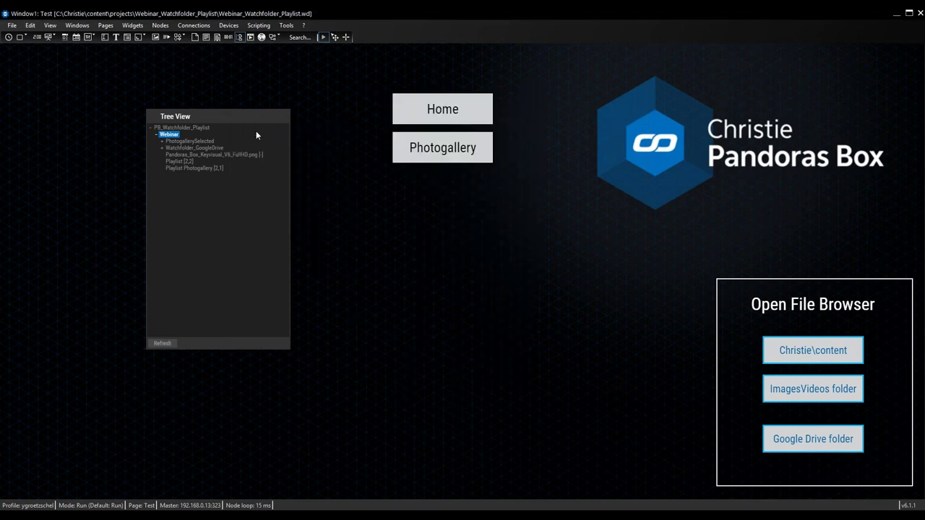
pyautogui.click(495, 172)
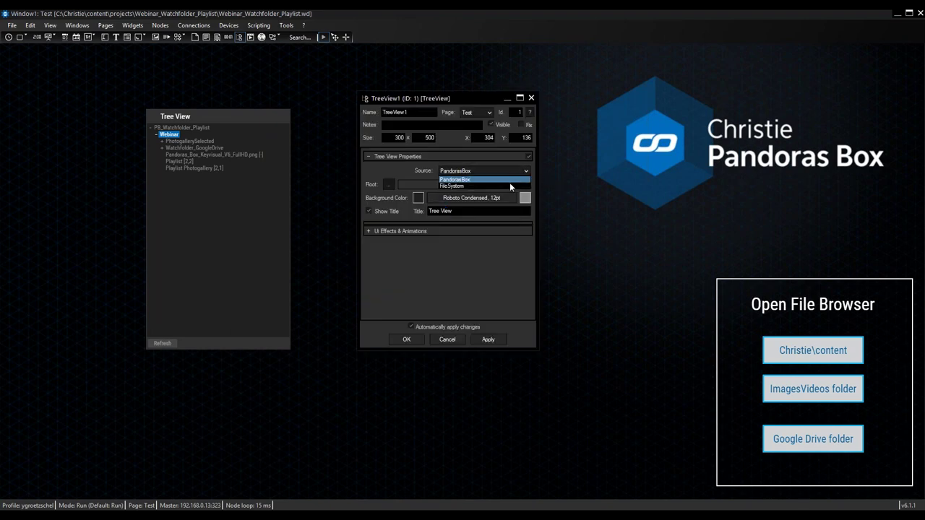
pyautogui.click(507, 183)
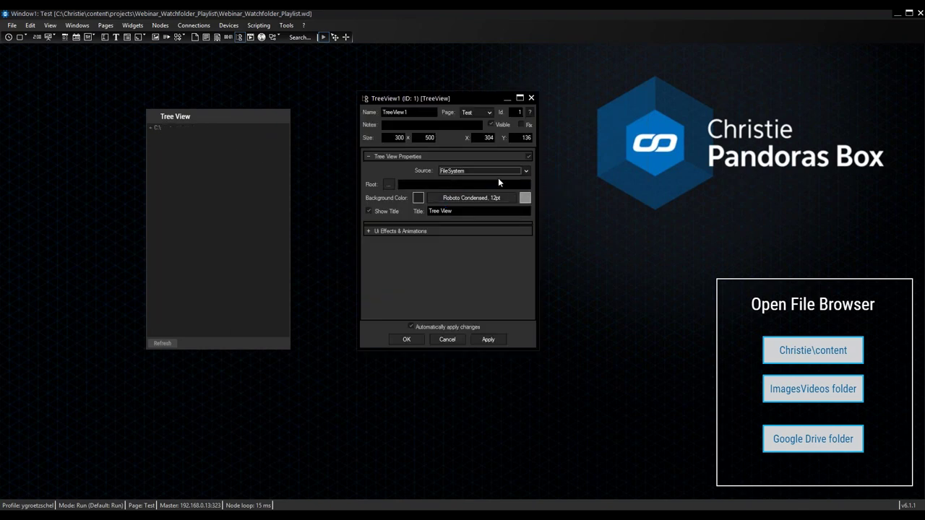
pyautogui.click(406, 340)
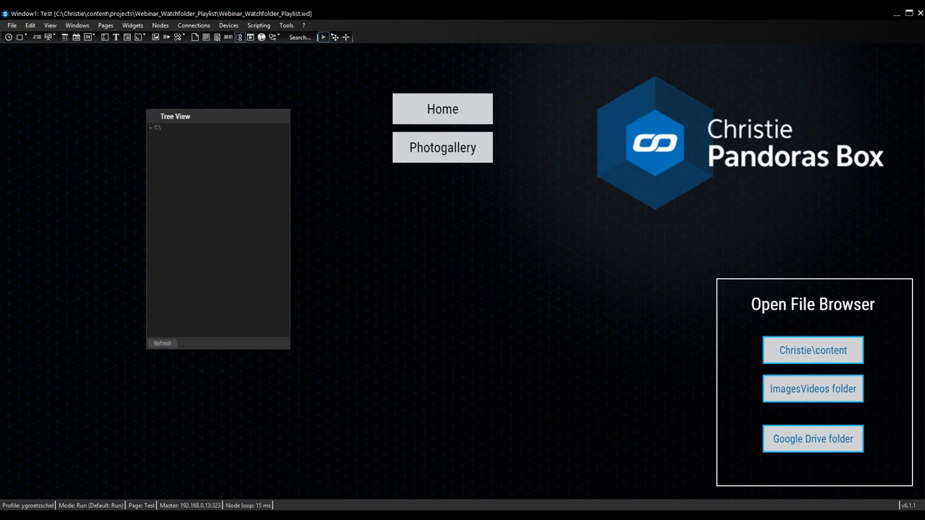
# Step: Switch to the Test page's web client in Chrome and expand the Tree View from C:\ through Christie and content to the watch folder
pyautogui.click(310, 504)
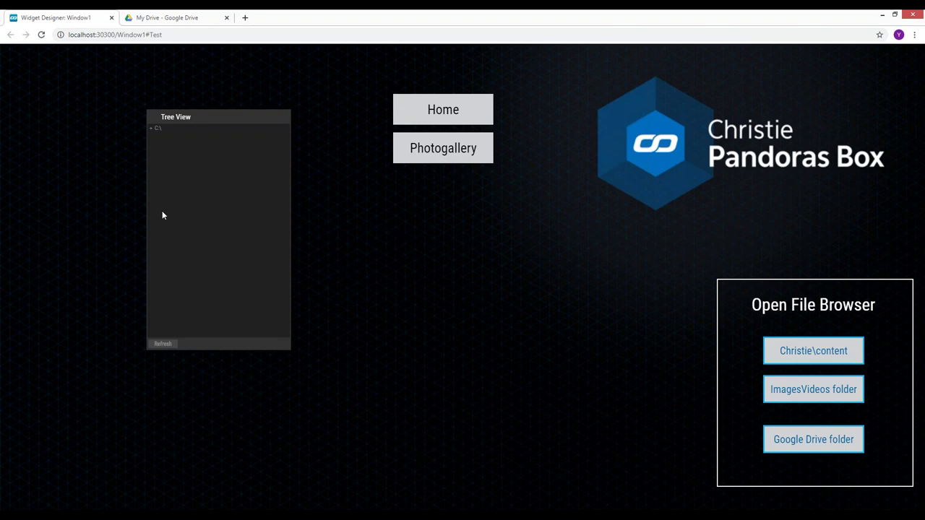
pyautogui.click(150, 129)
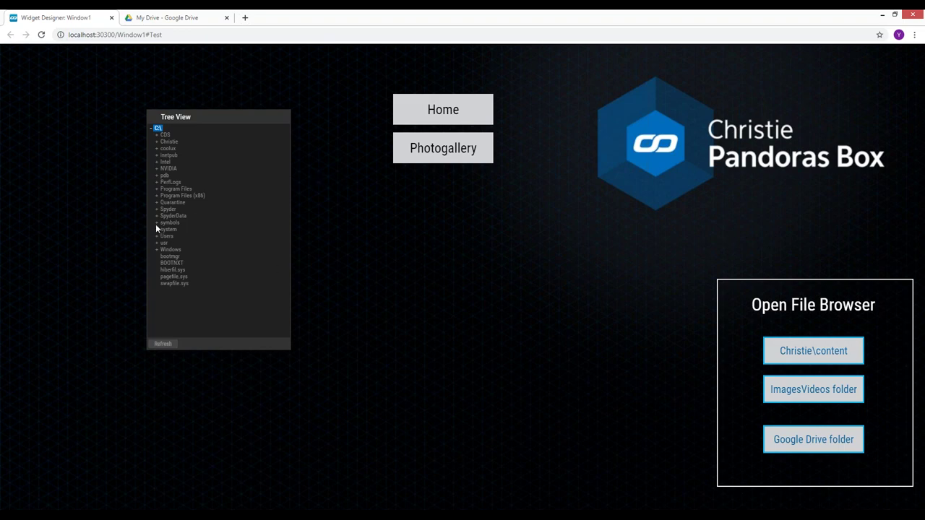
pyautogui.click(157, 142)
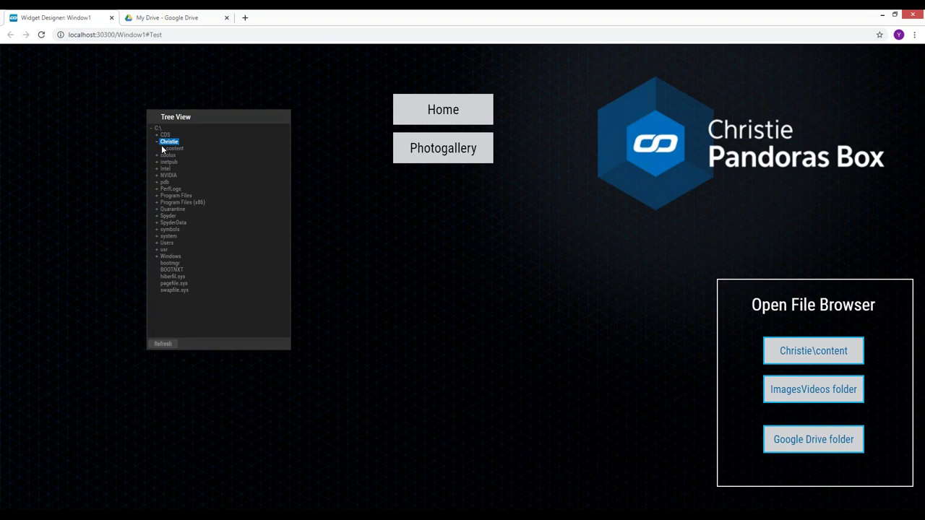
pyautogui.click(164, 149)
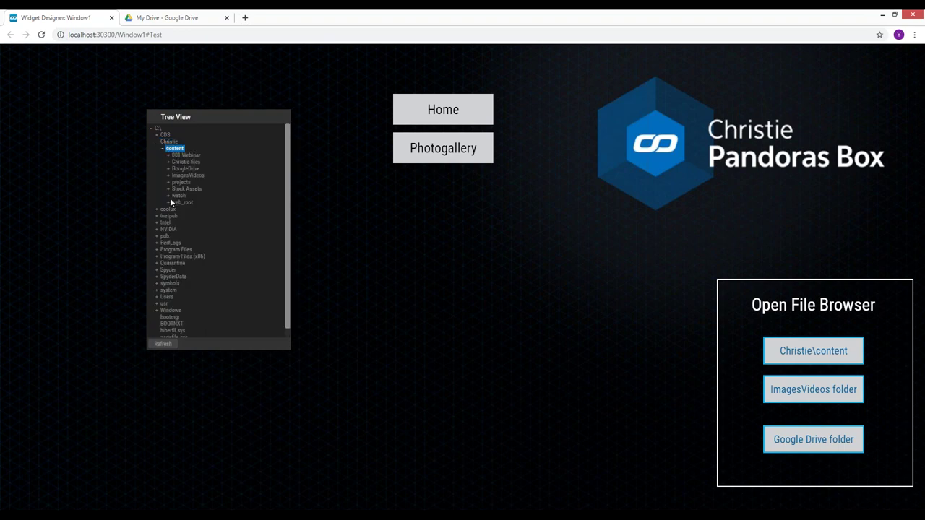
pyautogui.click(169, 196)
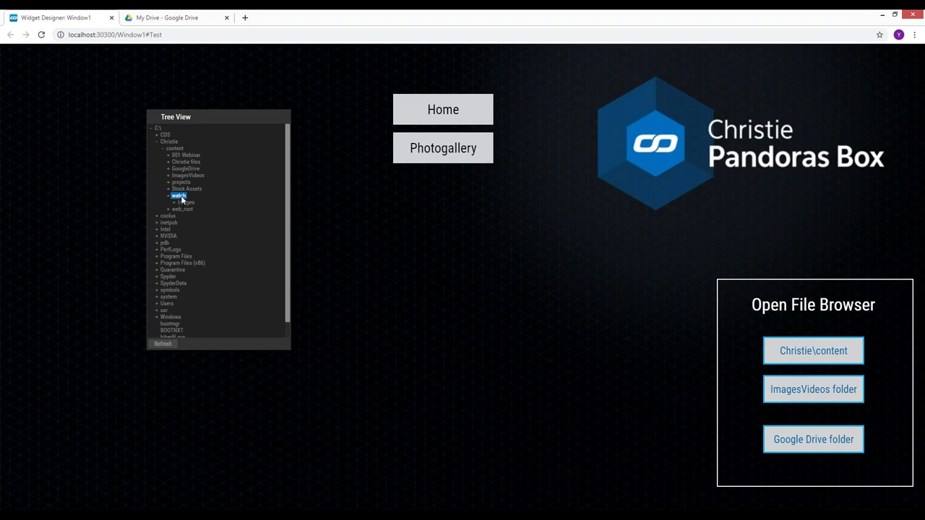
# Step: Upload ArtBeats_30.mpv from ImagesVideos\videos to the watch folder using the web Tree View's Add File command and finish the upload
pyautogui.rightClick(182, 199)
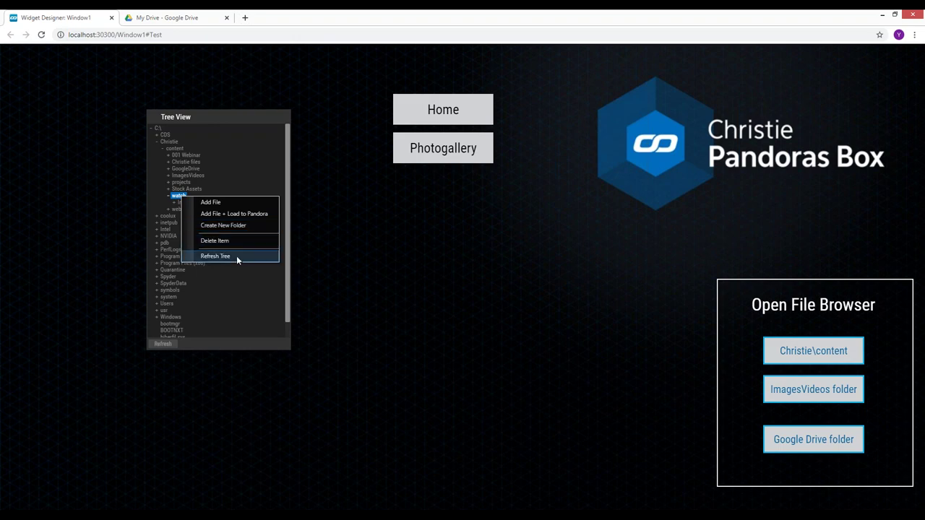
pyautogui.click(231, 205)
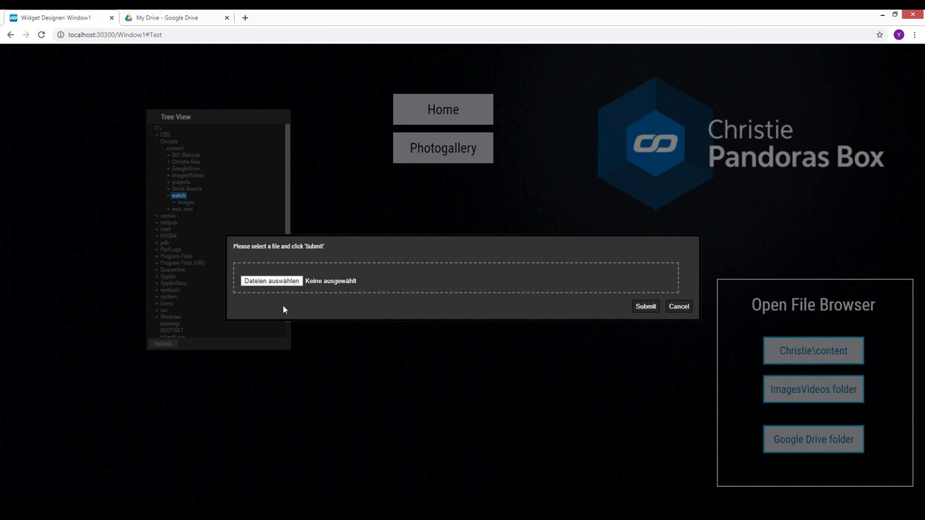
pyautogui.click(295, 281)
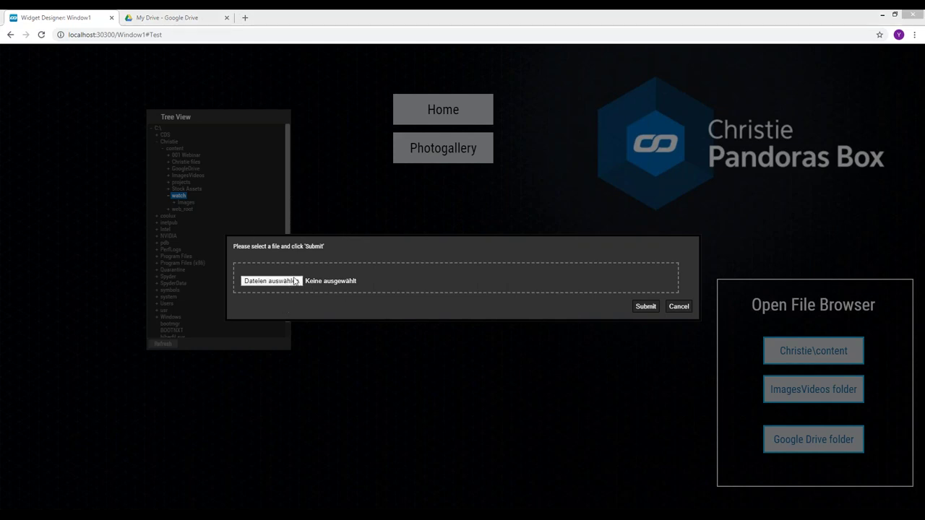
pyautogui.moveTo(273, 20); pyautogui.dragTo(410, 52)
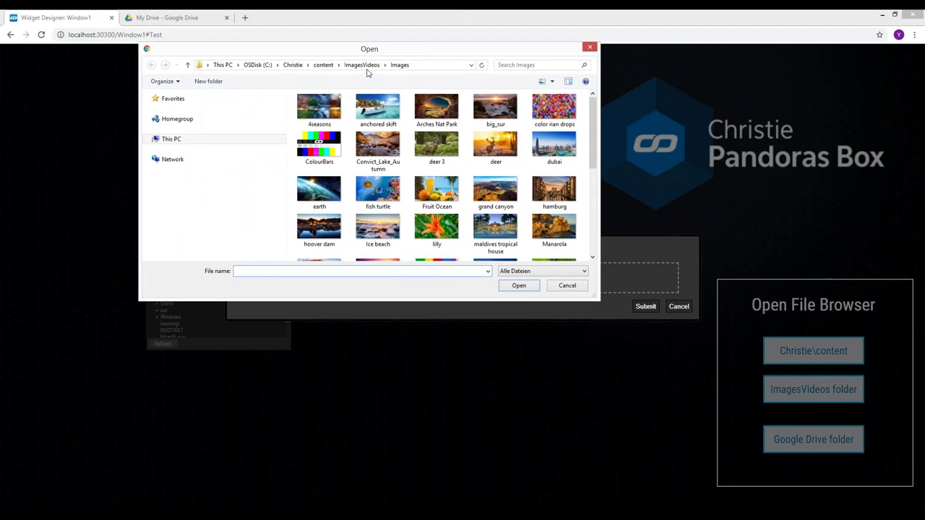
pyautogui.click(365, 66)
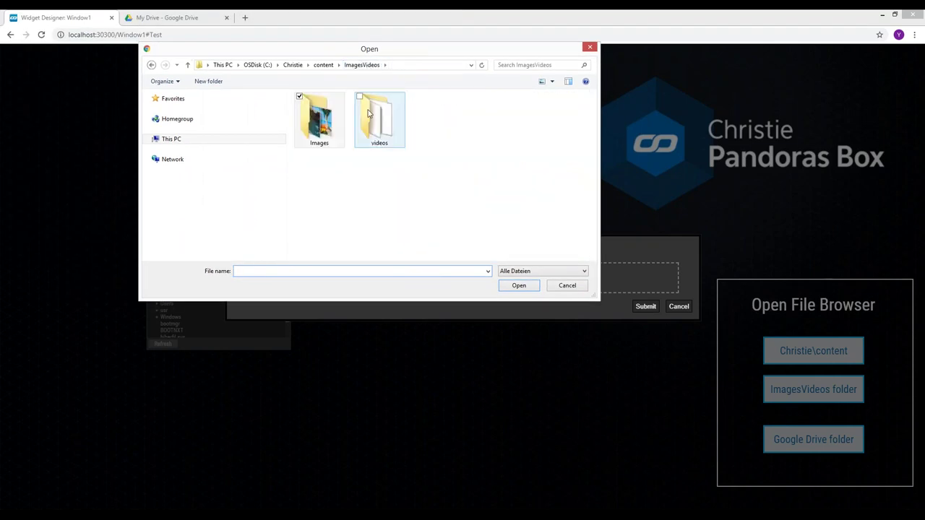
pyautogui.doubleClick(374, 124)
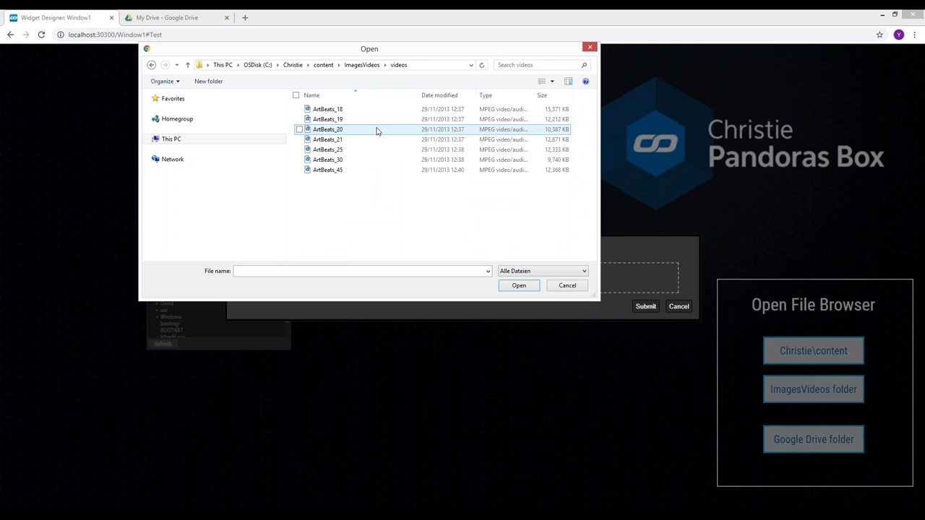
pyautogui.click(360, 165)
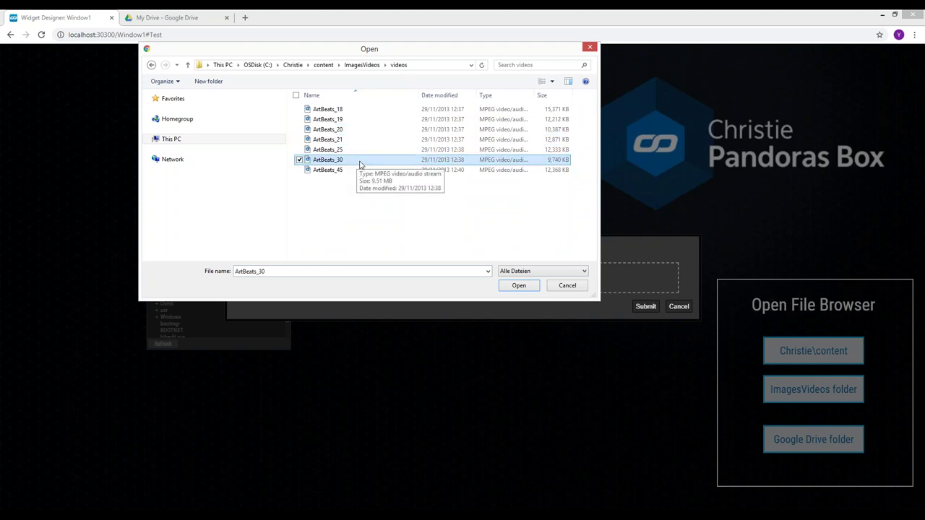
pyautogui.click(518, 286)
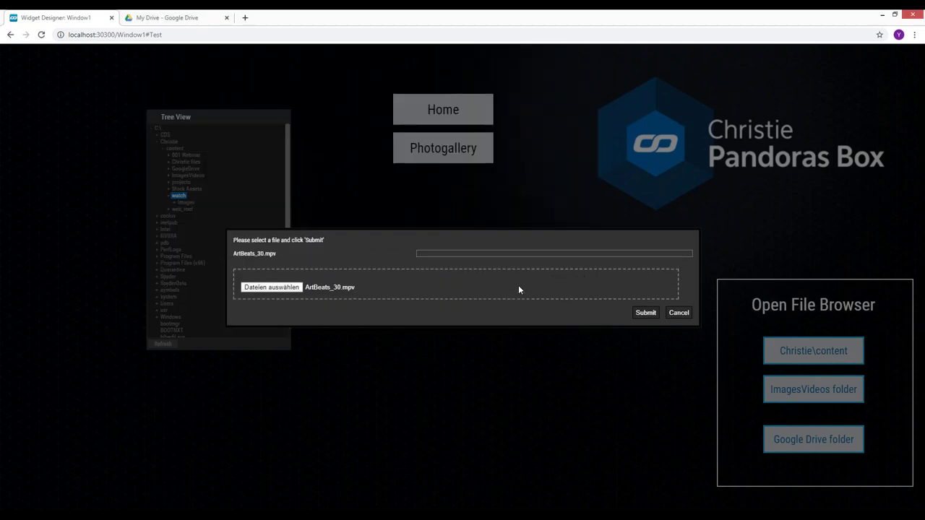
pyautogui.click(643, 314)
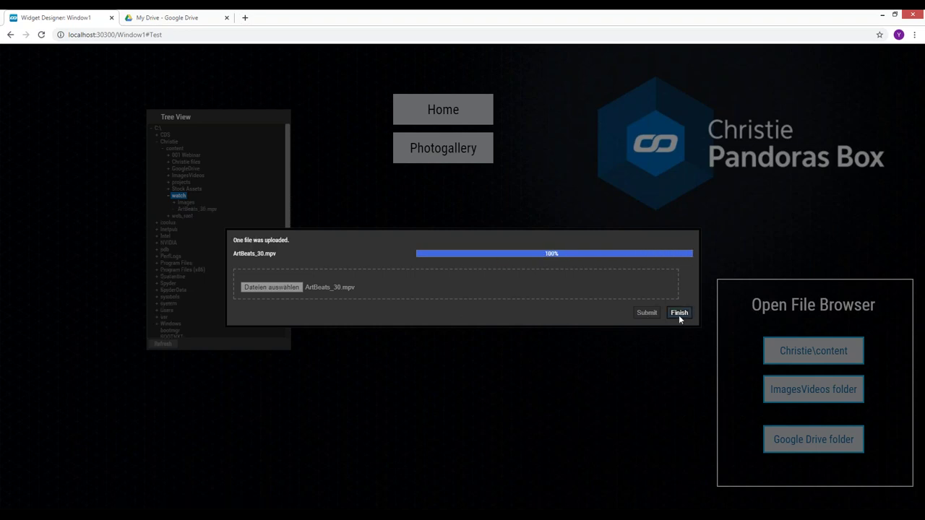
pyautogui.click(679, 313)
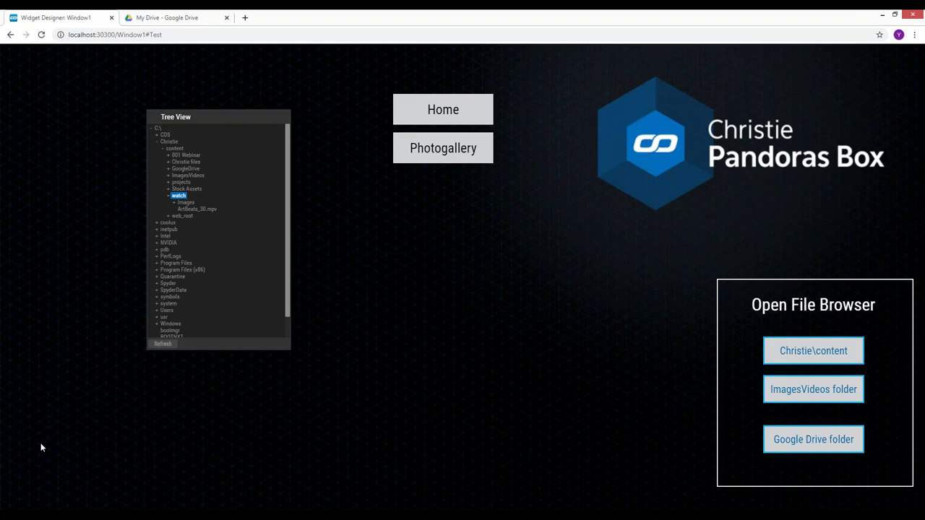
# Step: Check the watch folder in File Explorer, minimize that window, and inspect ArtBeats_30.mpv under Test Watchfolder in the Pandoras Box project
pyautogui.moveTo(65, 513)
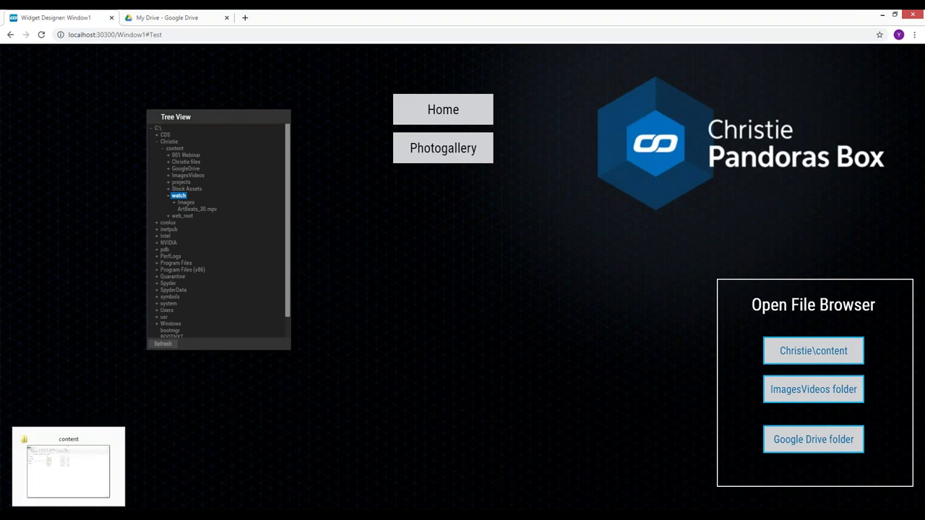
pyautogui.click(79, 464)
pyautogui.click(331, 191)
pyautogui.doubleClick(331, 191)
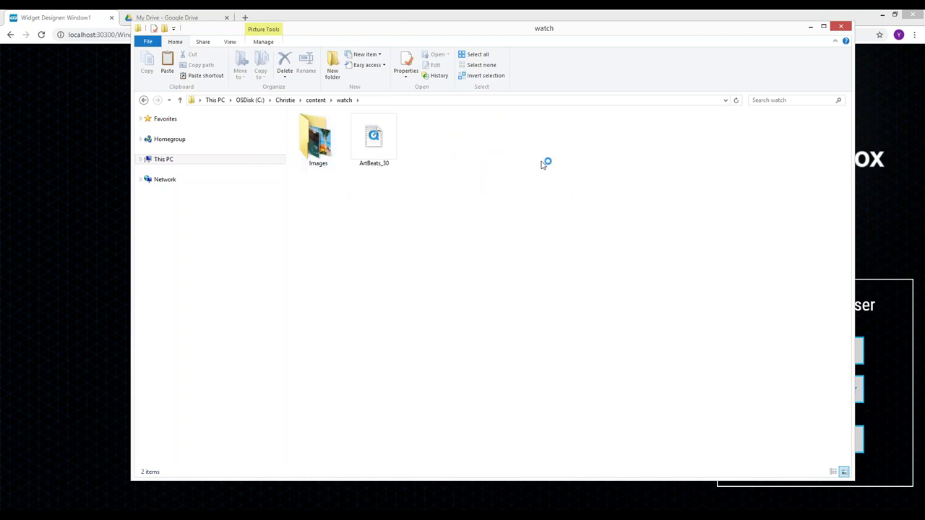
pyautogui.click(810, 28)
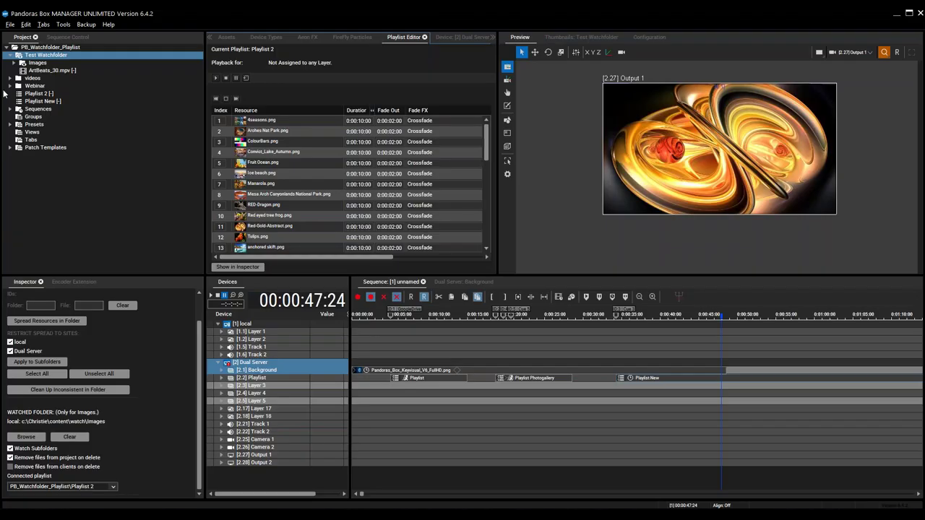
pyautogui.click(48, 71)
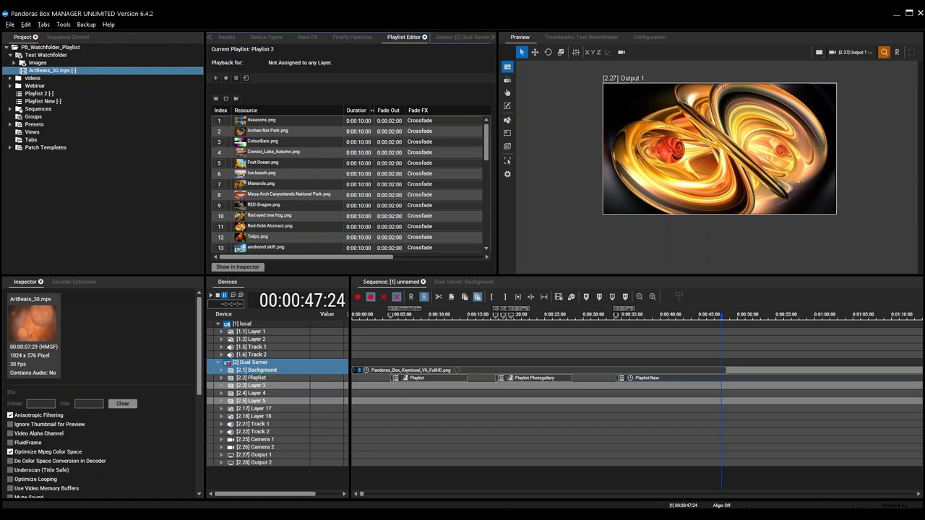
# Step: Switch to Widget Designer and expand its Tree View from C:\ through Christie and content to the watch folder
pyautogui.click(494, 484)
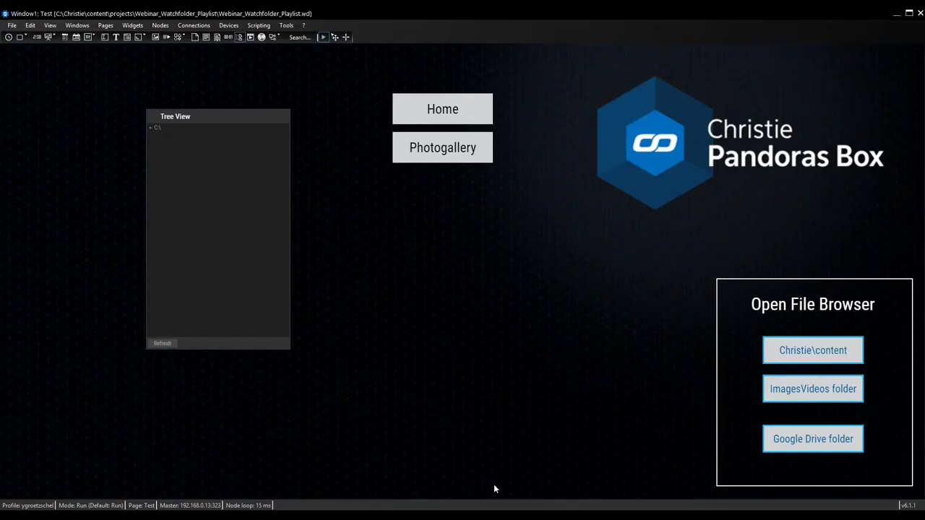
pyautogui.click(150, 128)
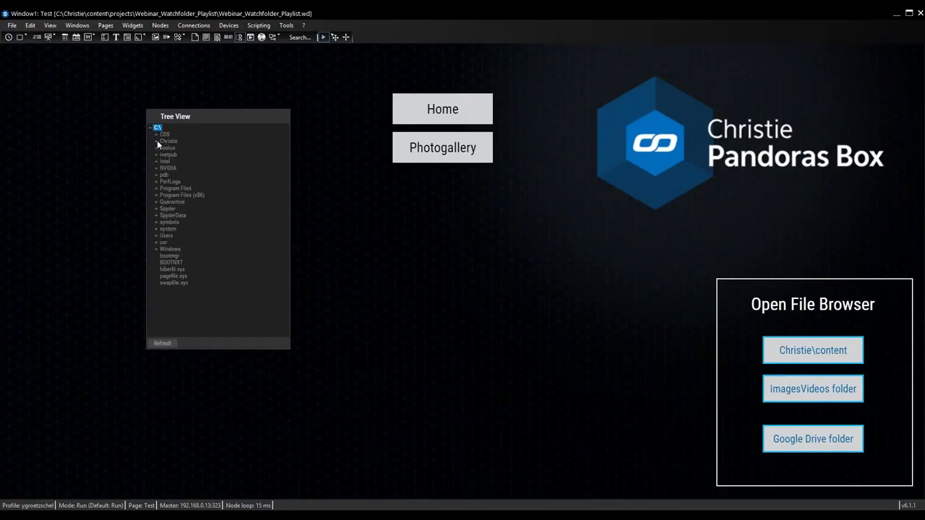
pyautogui.click(156, 141)
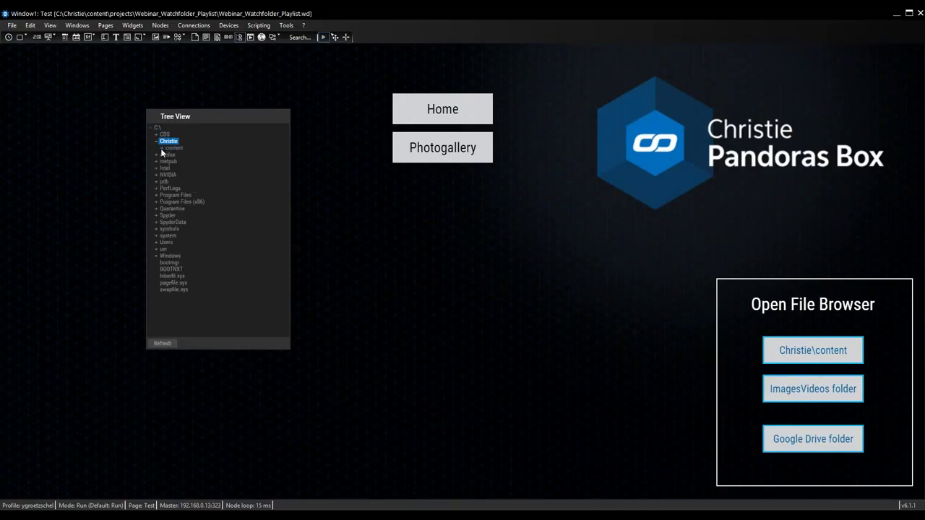
pyautogui.click(160, 148)
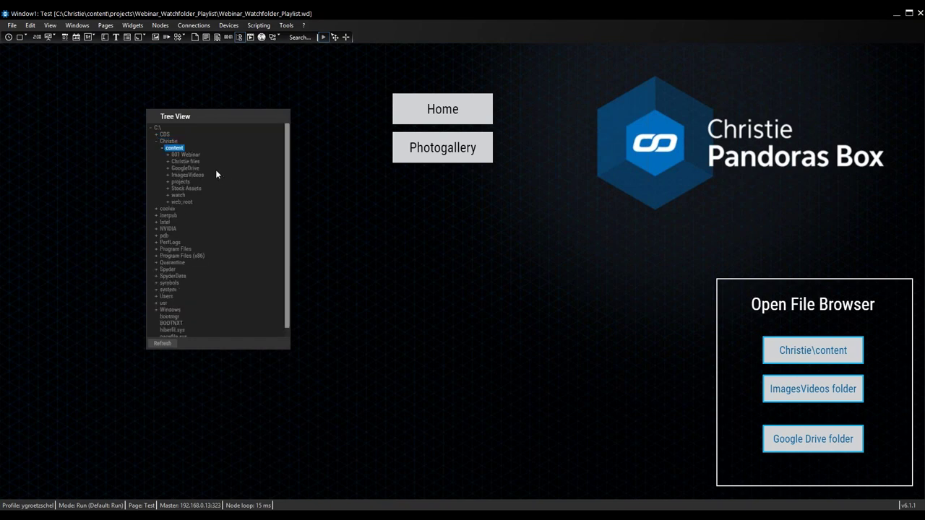
pyautogui.click(167, 195)
# Step: Add ArtBeats_18 from ImagesVideos\videos to the watch folder using Add File + Load to Pandora
pyautogui.rightClick(177, 196)
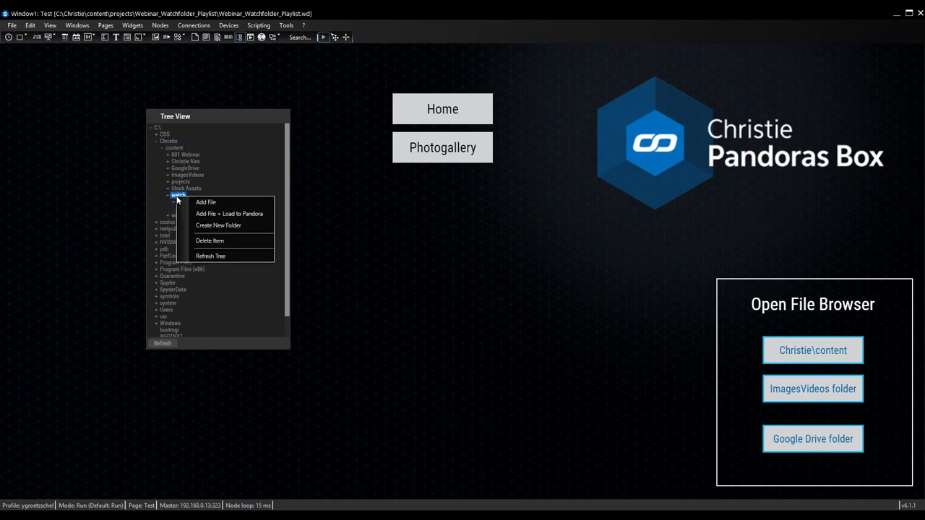
pyautogui.click(228, 215)
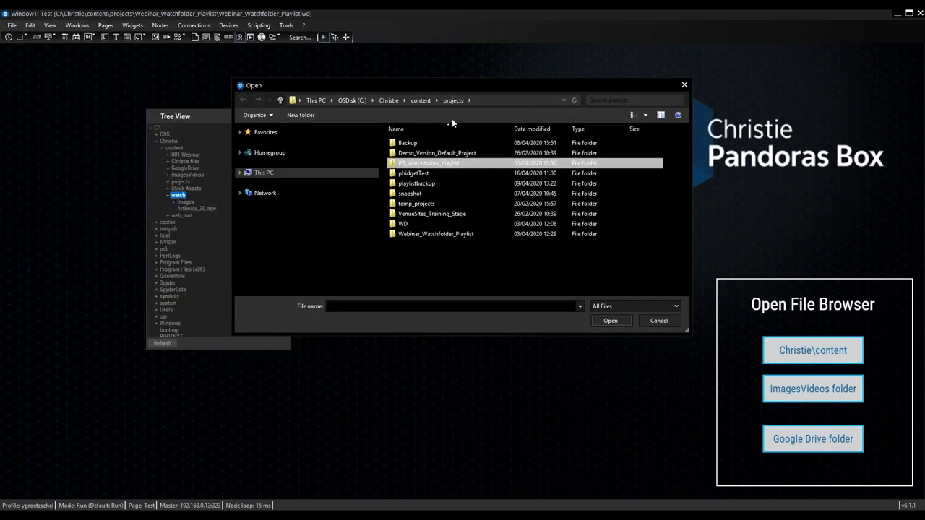
pyautogui.click(418, 101)
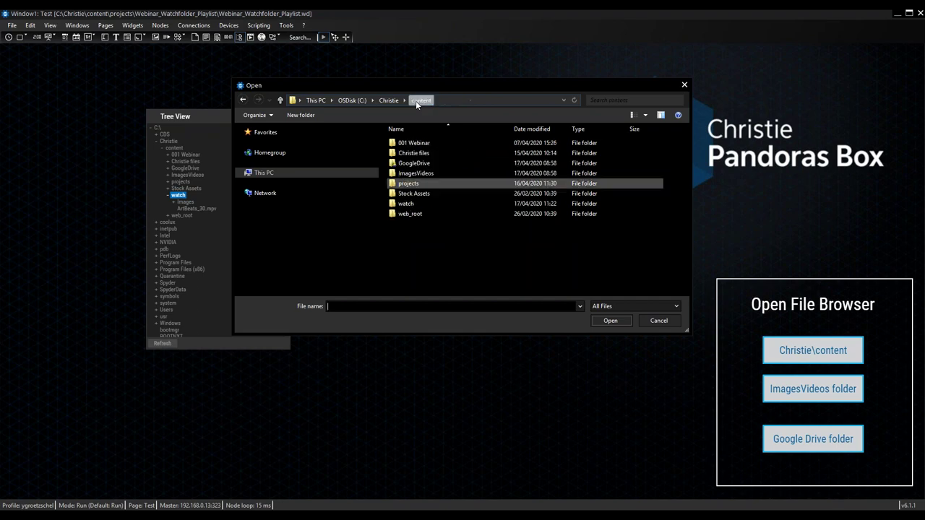
pyautogui.doubleClick(436, 175)
pyautogui.doubleClick(473, 169)
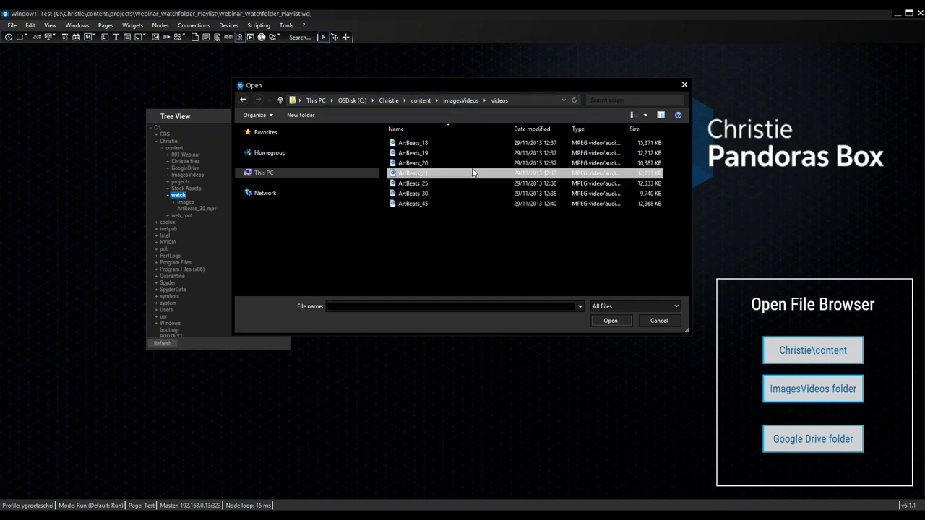
pyautogui.click(449, 144)
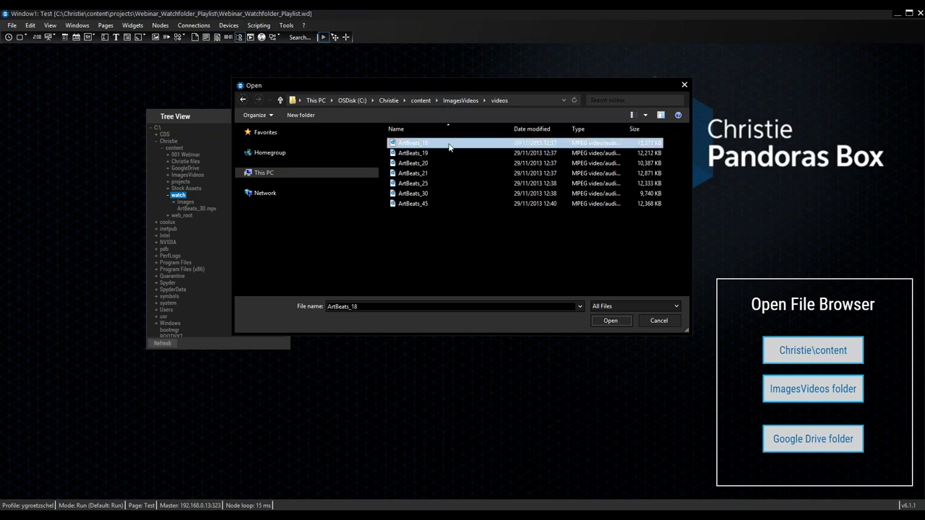
pyautogui.click(599, 319)
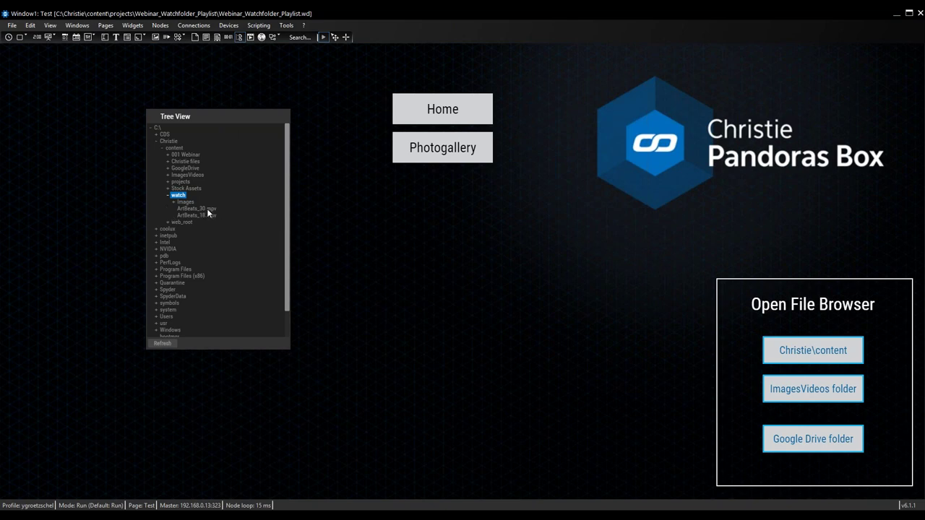
# Step: Switch to Pandoras Box, inspect ArtBeats_18.mpv in the project tree and select the PB_Watchfolder_Playlist root
pyautogui.hotkey('alt', 'Tab')
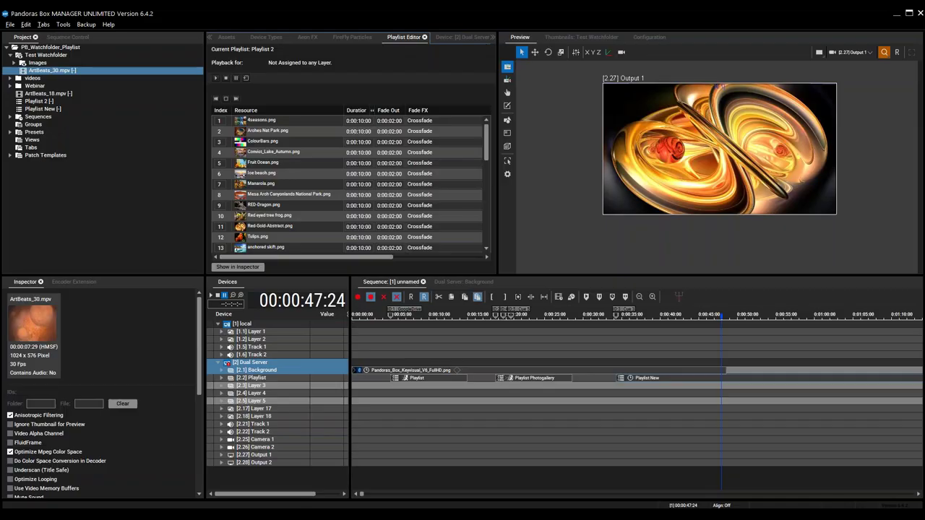
pyautogui.click(48, 94)
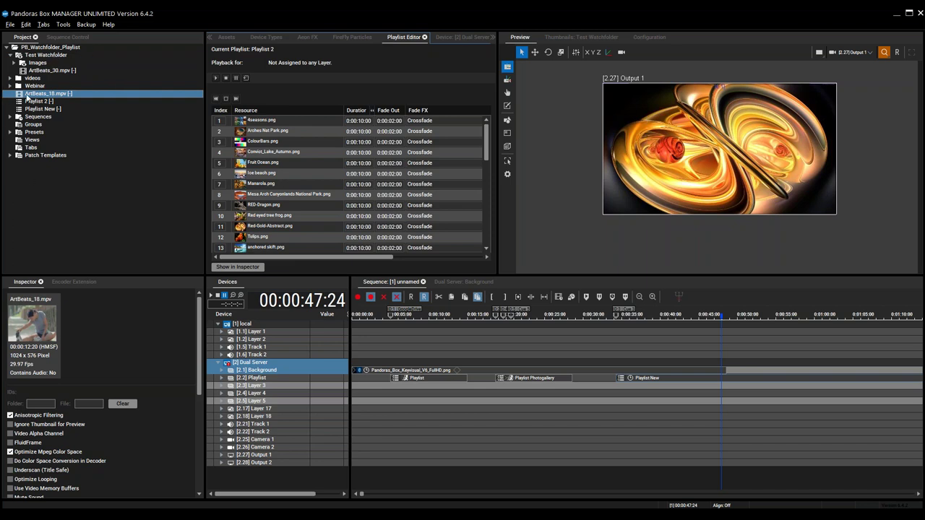
pyautogui.click(26, 47)
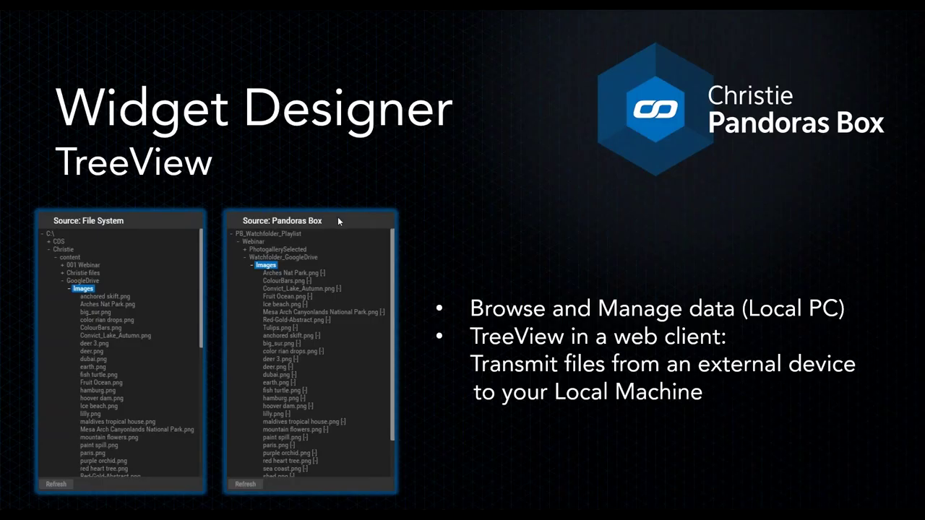
pyautogui.click(356, 237)
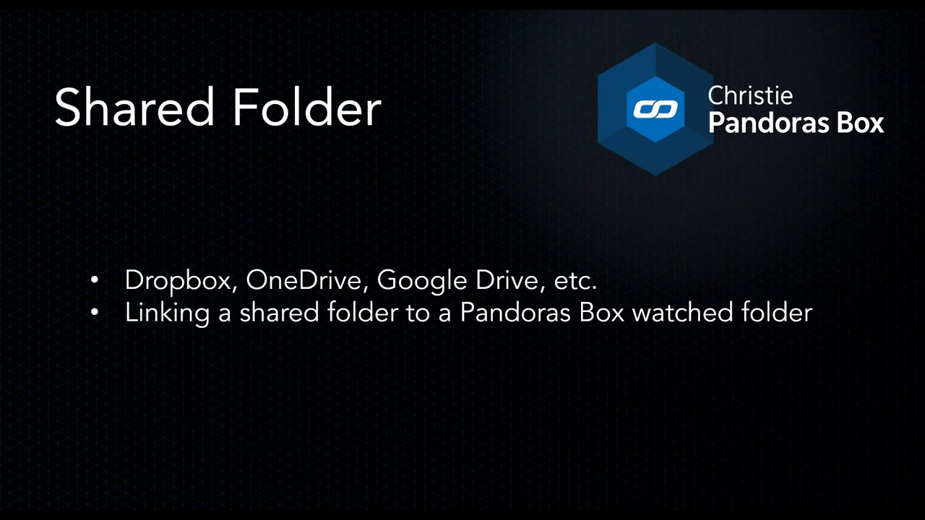
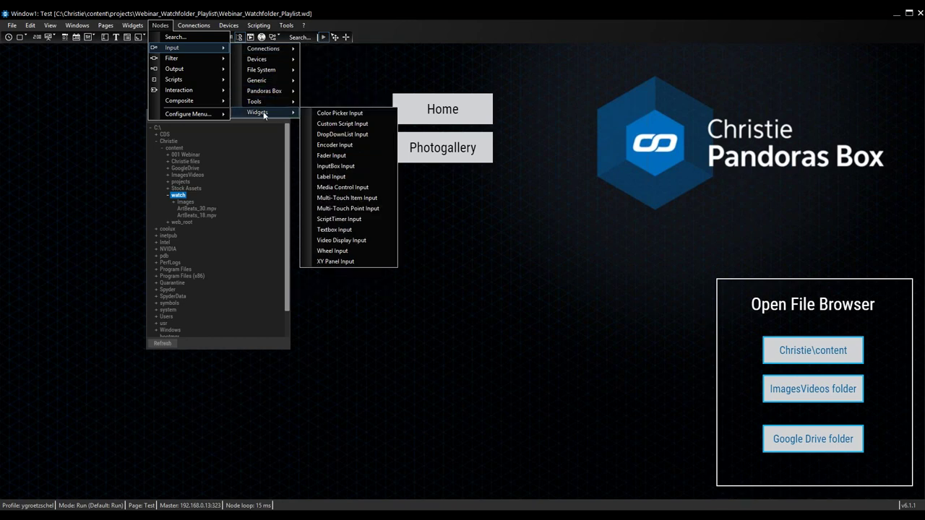
# Step: Add a Watch Folder input node to the page between the Tree View and the Open File Browser panel
pyautogui.moveTo(269, 71)
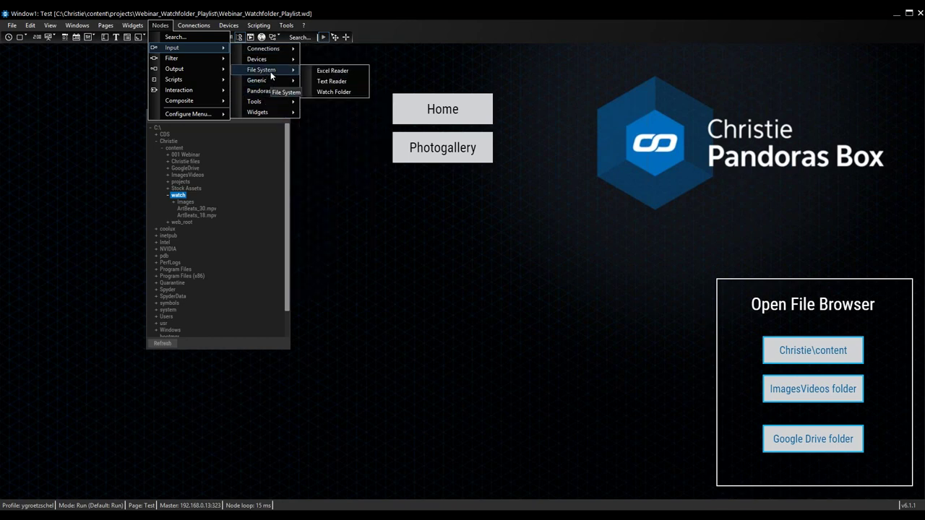
pyautogui.click(343, 93)
pyautogui.click(366, 205)
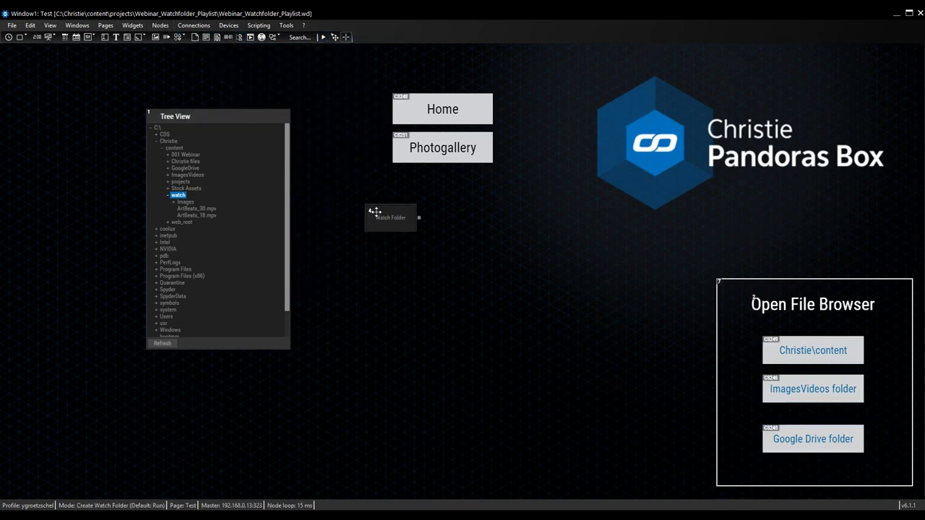
pyautogui.moveTo(387, 217); pyautogui.dragTo(343, 217)
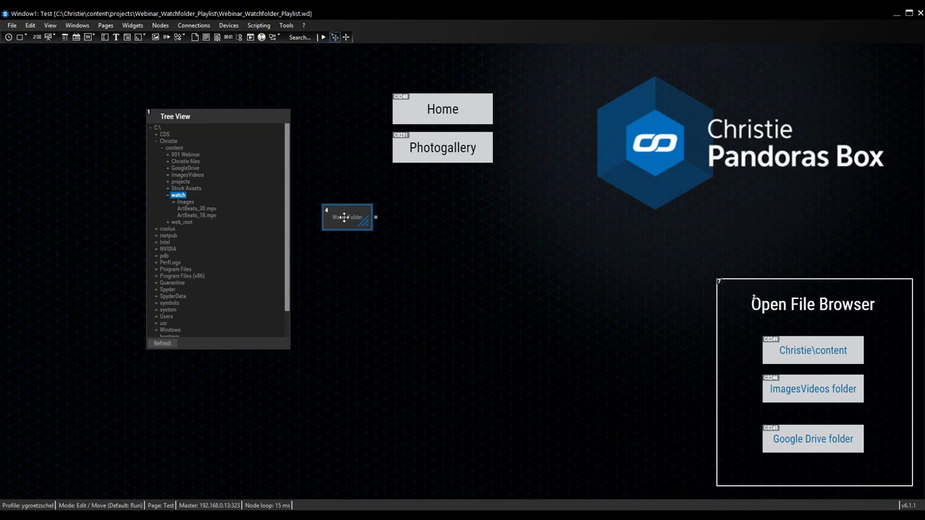
# Step: Set the Watch Folder node's path to the GoogleDrive folder under C:\Christie\content and apply it
pyautogui.doubleClick(344, 216)
pyautogui.moveTo(438, 245); pyautogui.dragTo(371, 245)
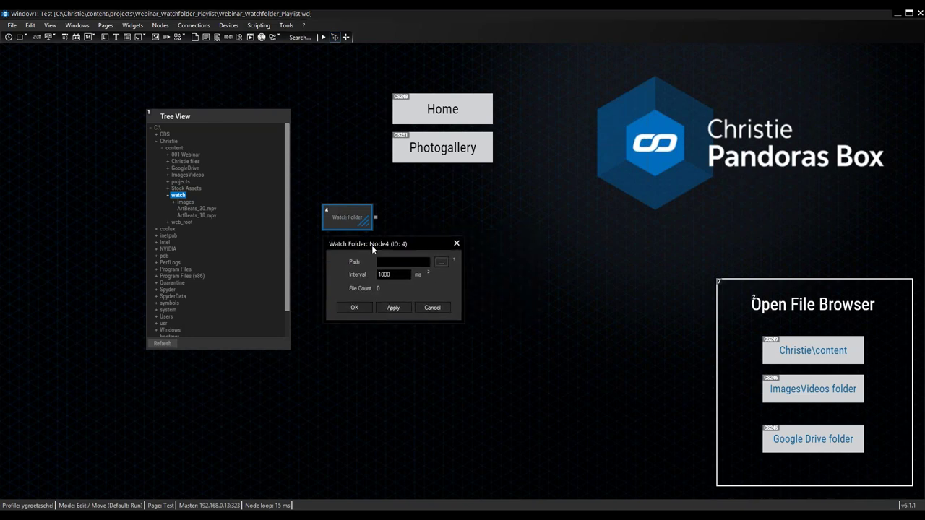
pyautogui.click(442, 263)
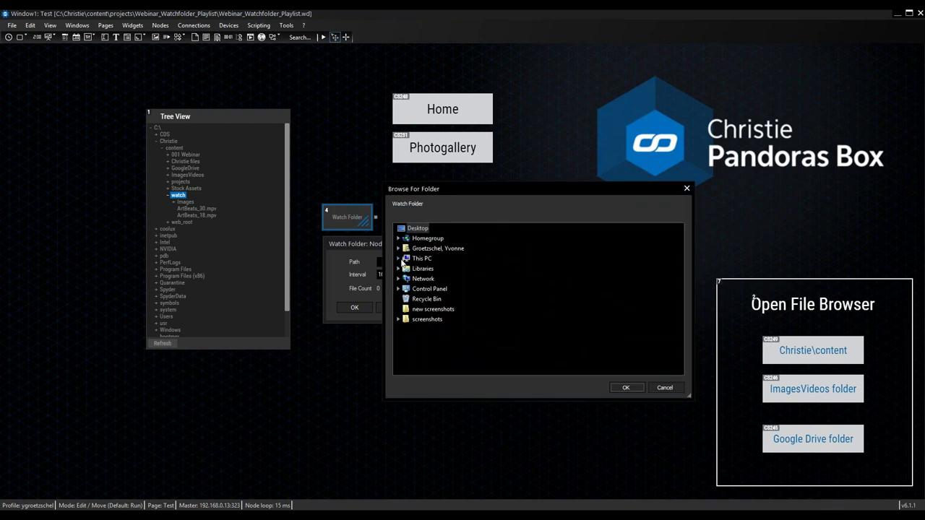
pyautogui.doubleClick(421, 258)
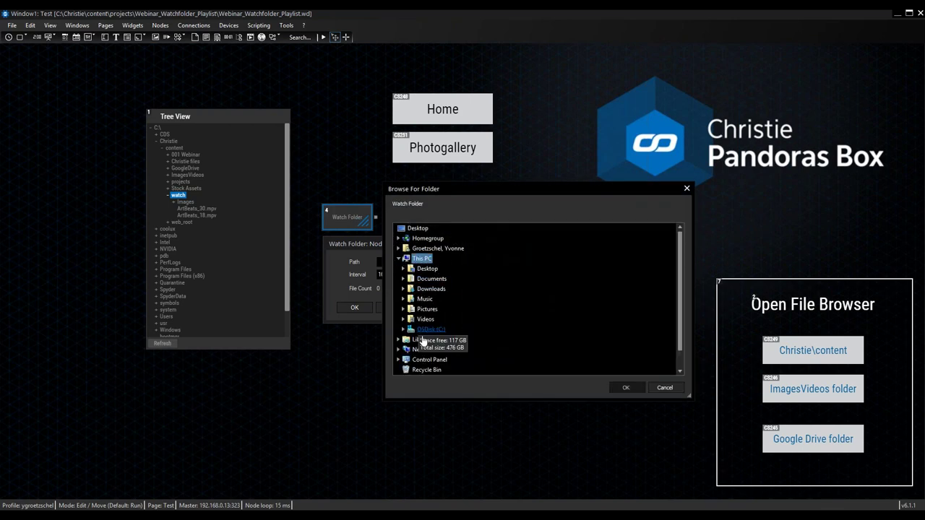
pyautogui.doubleClick(428, 329)
pyautogui.doubleClick(431, 248)
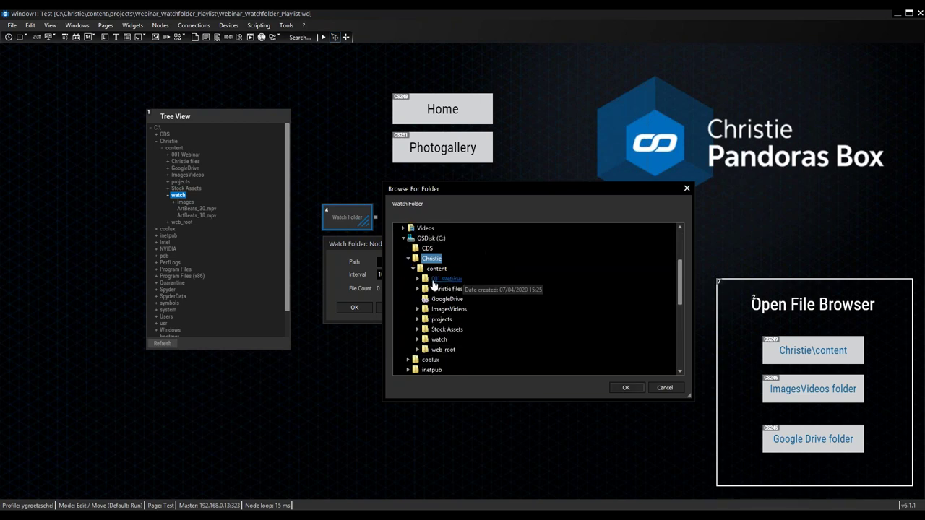
pyautogui.click(448, 300)
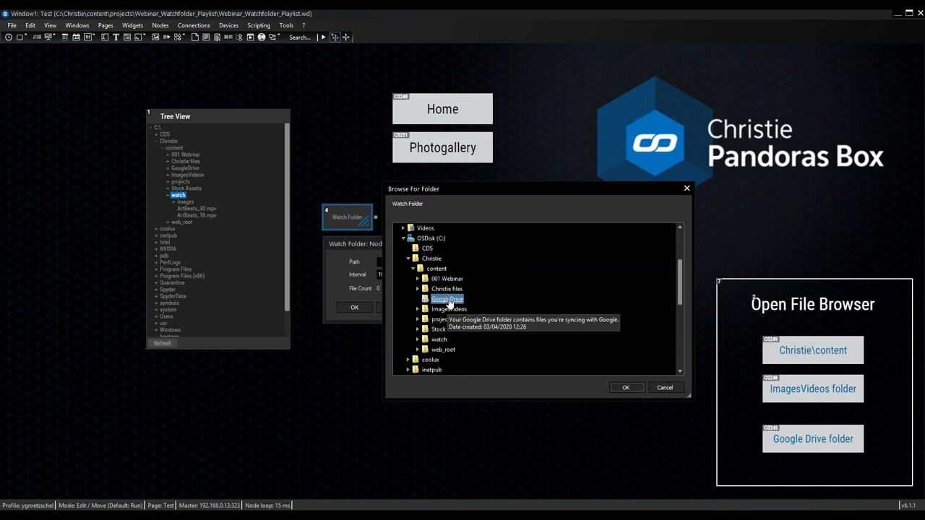
pyautogui.click(623, 388)
pyautogui.click(393, 307)
pyautogui.moveTo(391, 245); pyautogui.dragTo(397, 255)
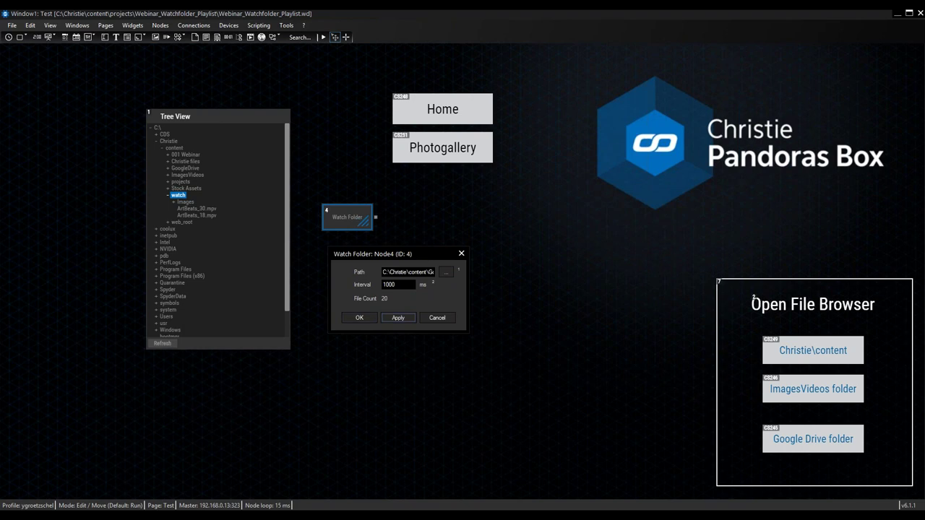
# Step: Switch to File Explorer, check the GoogleDrive folder's properties and contents, and minimize that window
pyautogui.hotkey('alt', 'Tab')
pyautogui.click(269, 142)
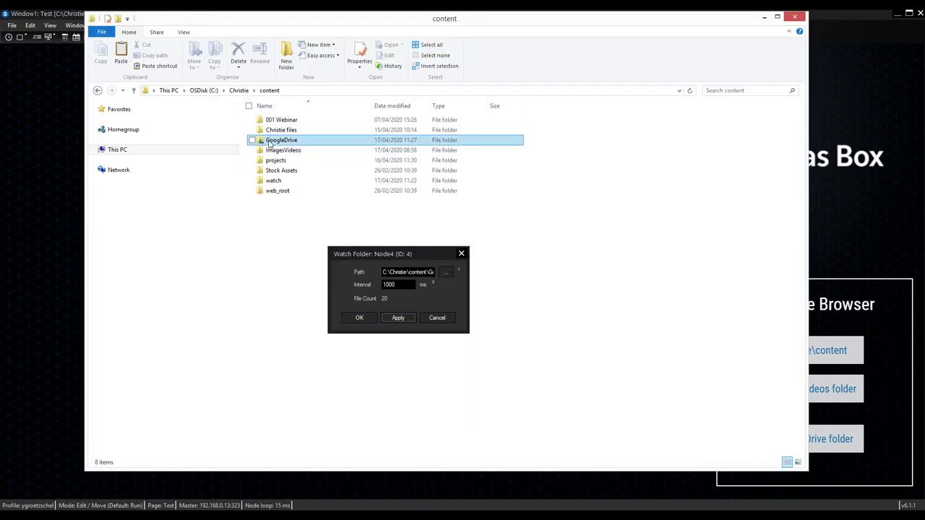
pyautogui.rightClick(269, 144)
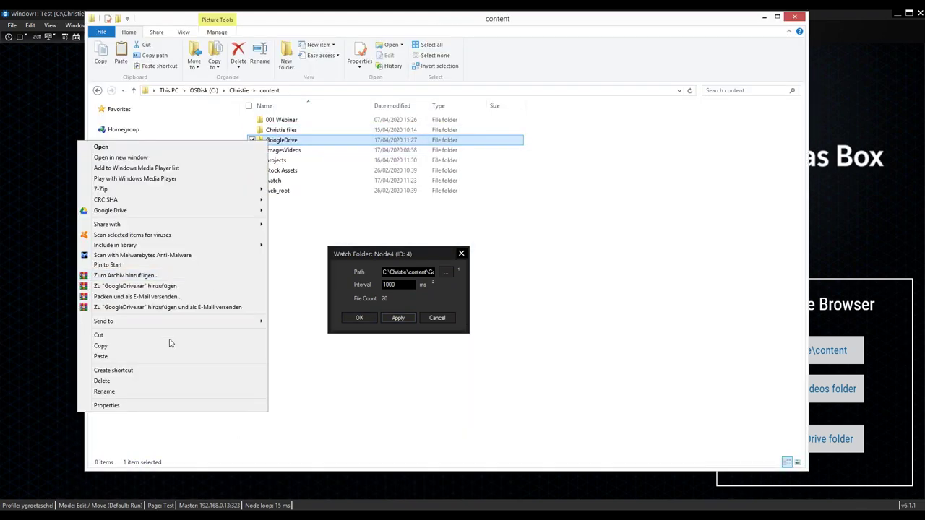
pyautogui.click(156, 406)
pyautogui.moveTo(365, 149); pyautogui.dragTo(298, 150)
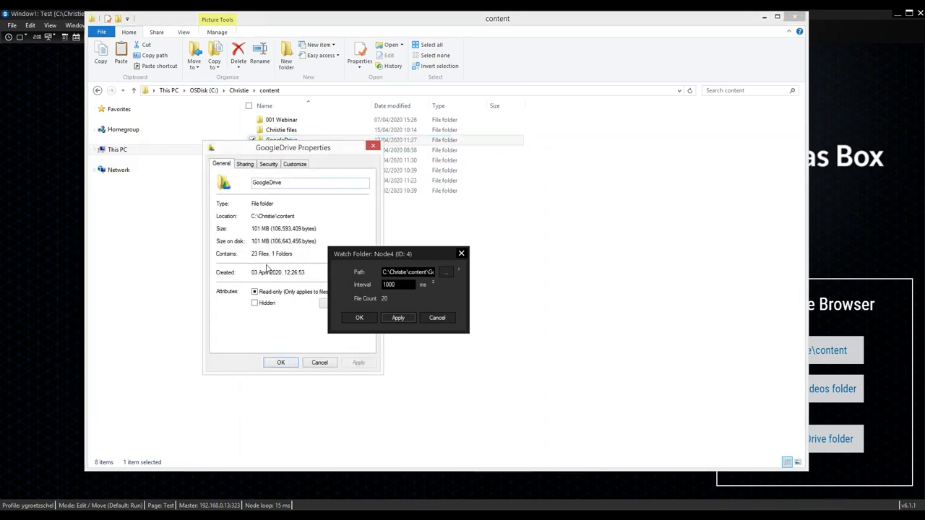
pyautogui.click(277, 363)
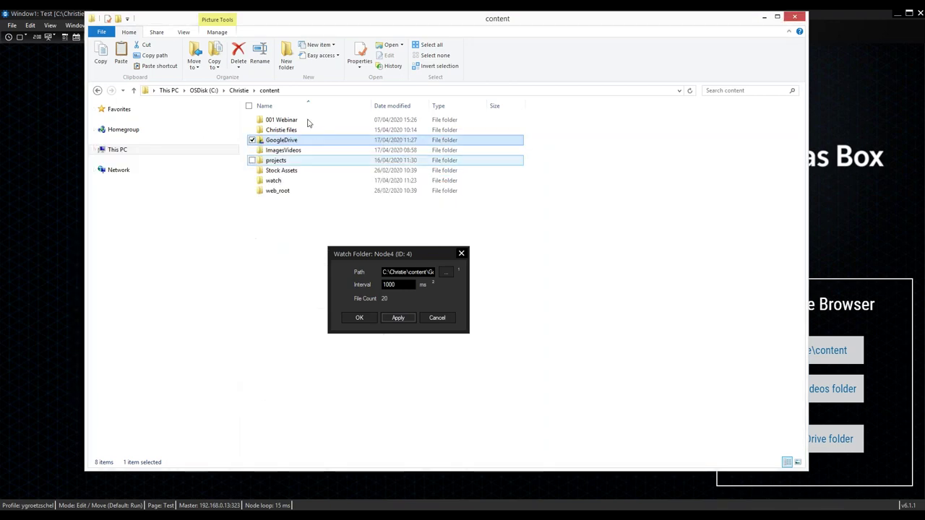
pyautogui.doubleClick(279, 139)
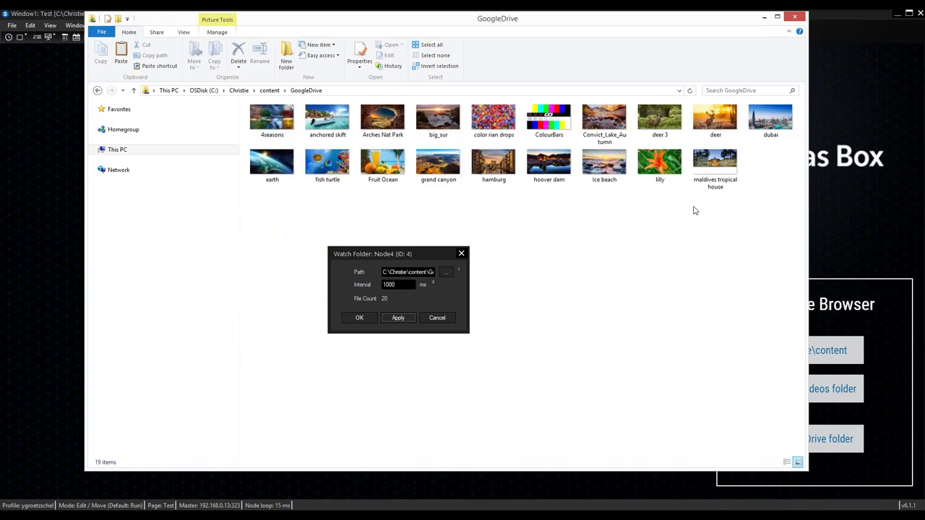
pyautogui.moveTo(708, 26)
pyautogui.mouseDown()
pyautogui.moveTo(611, 41)
pyautogui.moveTo(615, 123)
pyautogui.moveTo(706, 29)
pyautogui.mouseUp()
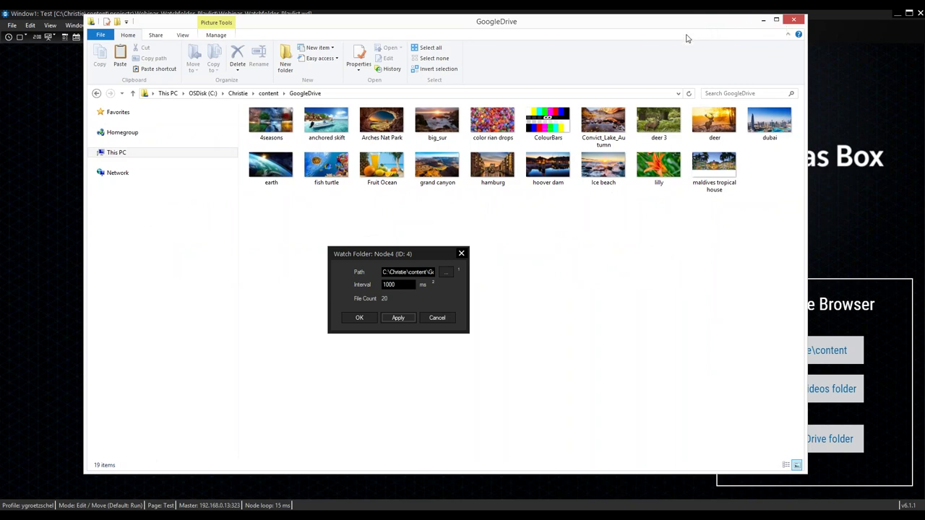
pyautogui.moveTo(702, 23); pyautogui.dragTo(679, 38)
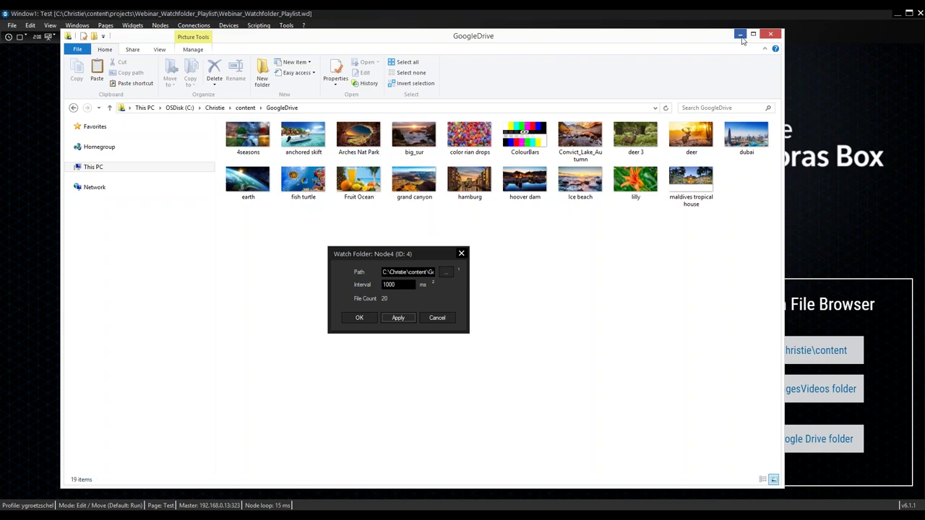
pyautogui.click(740, 35)
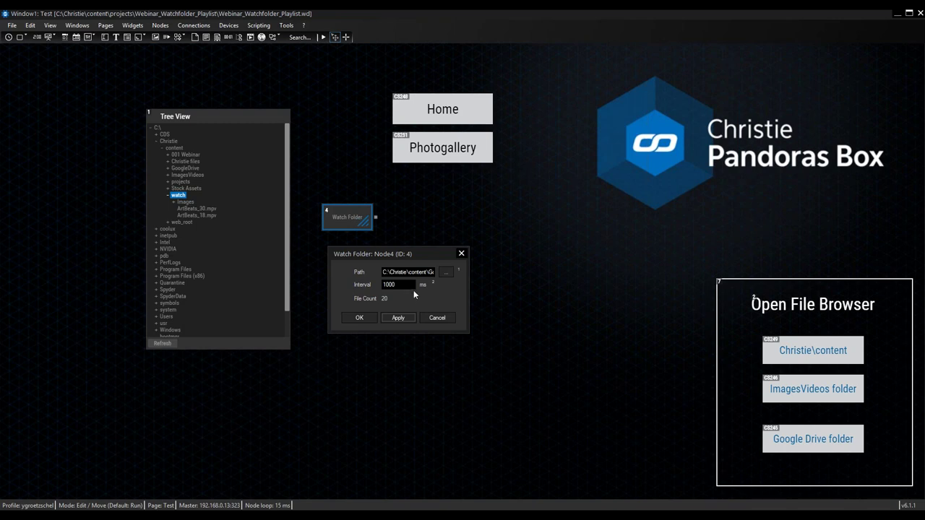
# Step: Confirm the Watch Folder settings and attach an Info node to the node's output, finishing in Run mode
pyautogui.click(398, 318)
pyautogui.click(357, 318)
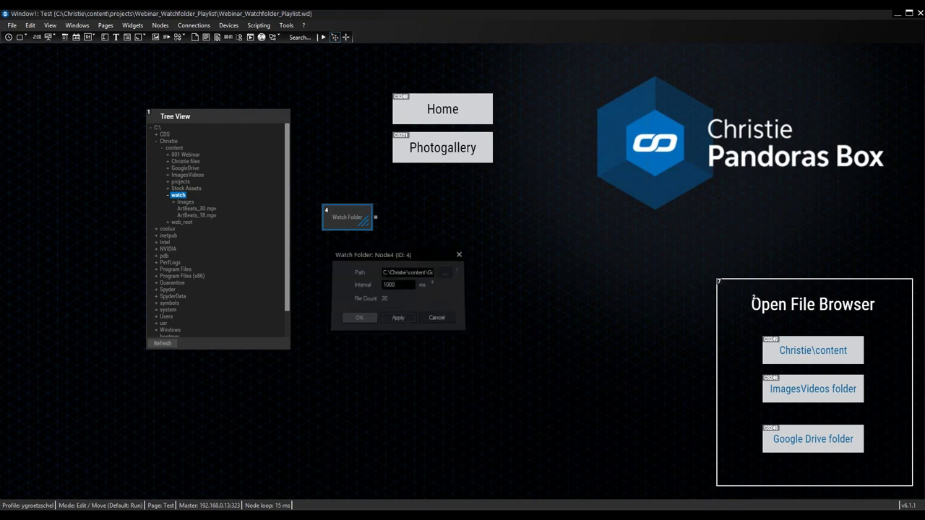
pyautogui.click(323, 38)
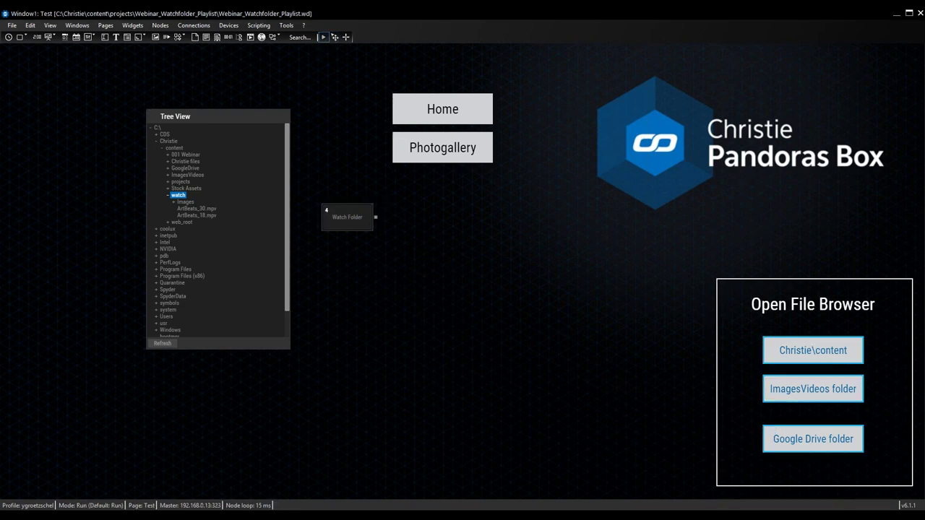
pyautogui.moveTo(374, 217); pyautogui.dragTo(430, 206)
pyautogui.moveTo(440, 222)
pyautogui.click(520, 224)
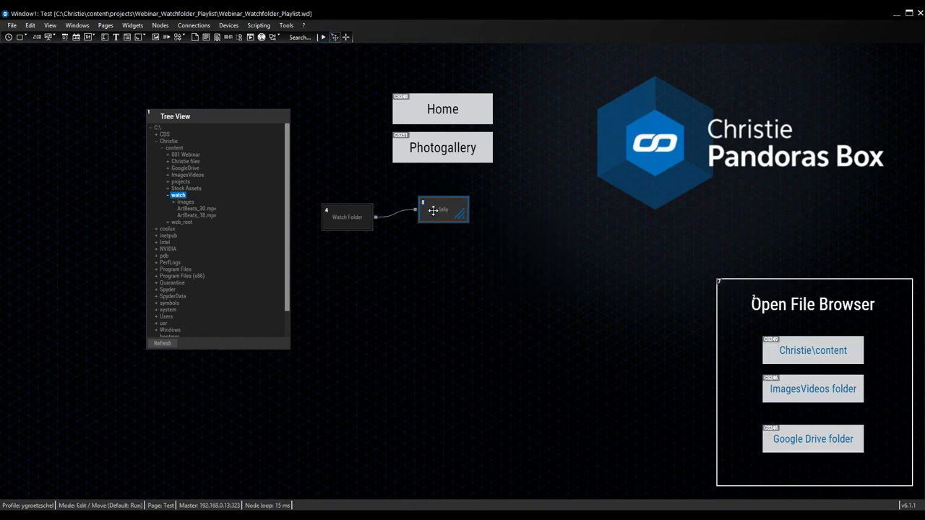
pyautogui.moveTo(356, 220); pyautogui.dragTo(355, 227)
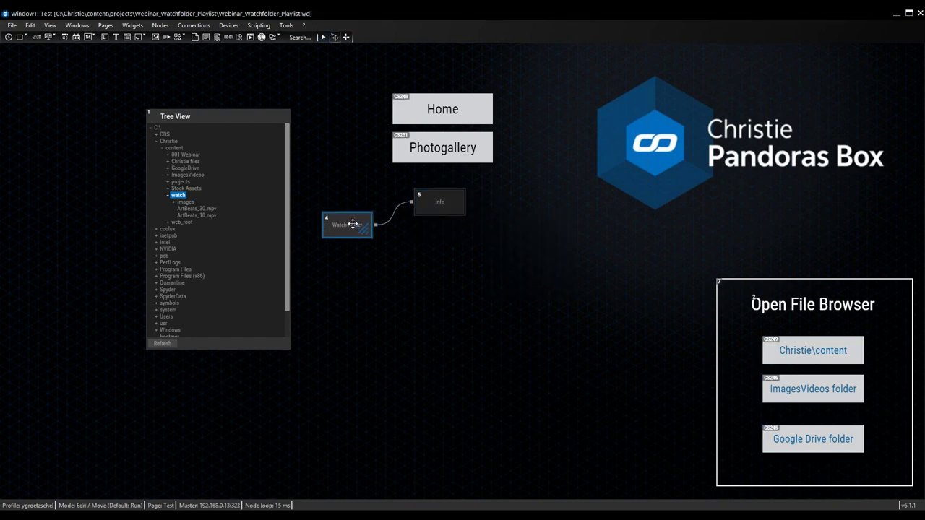
pyautogui.click(323, 36)
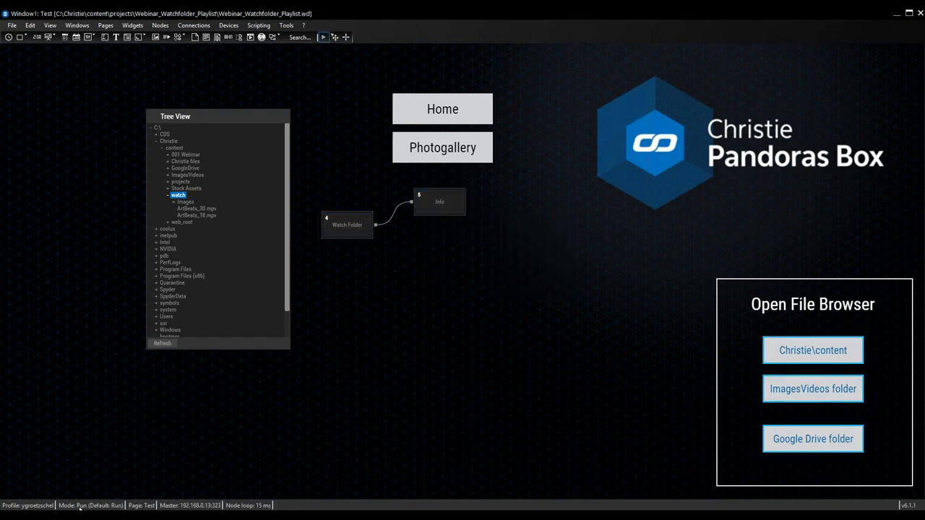
# Step: Open File Explorer through the page's Google Drive folder shortcut and copy all images from content\ImagesVideos\Images
pyautogui.click(812, 438)
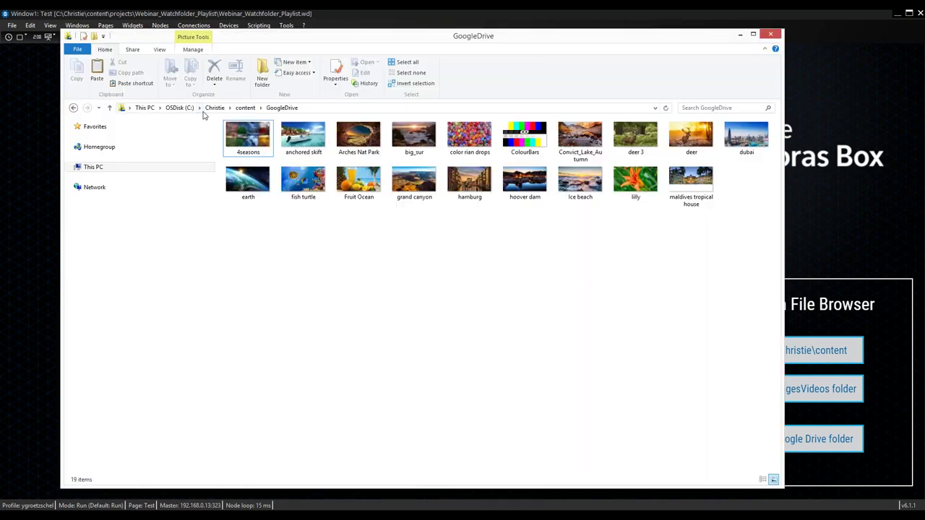
pyautogui.click(245, 107)
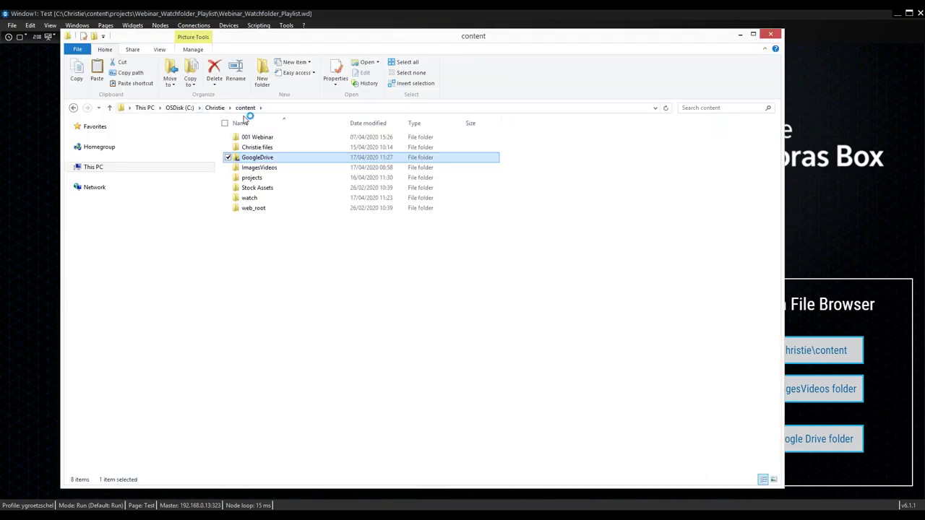
pyautogui.doubleClick(257, 169)
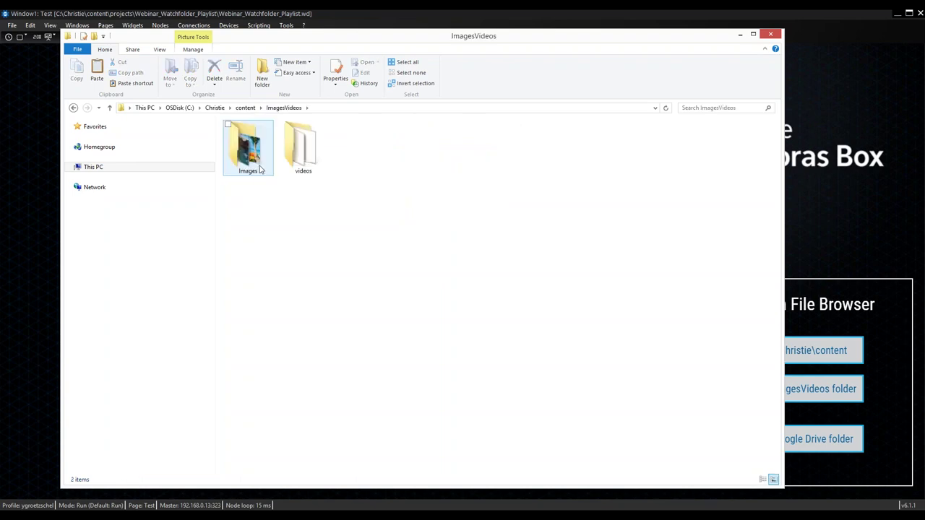
pyautogui.doubleClick(260, 169)
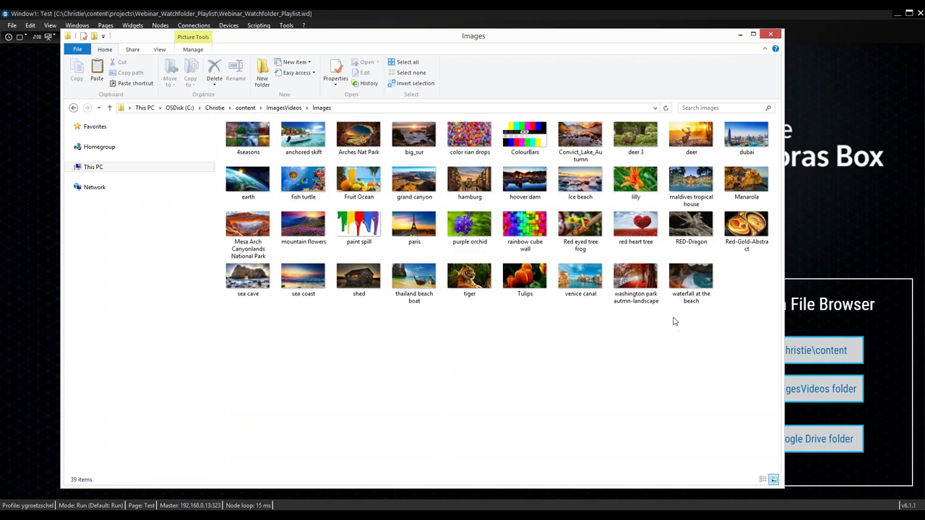
pyautogui.moveTo(734, 330); pyautogui.dragTo(249, 143)
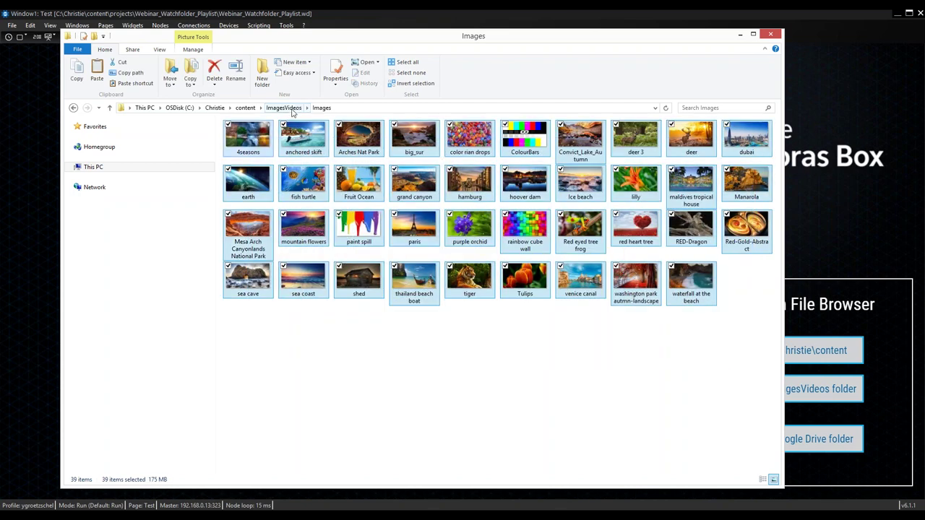
# Step: Delete all images in the content\GoogleDrive folder and paste the copied set of images there
pyautogui.click(244, 108)
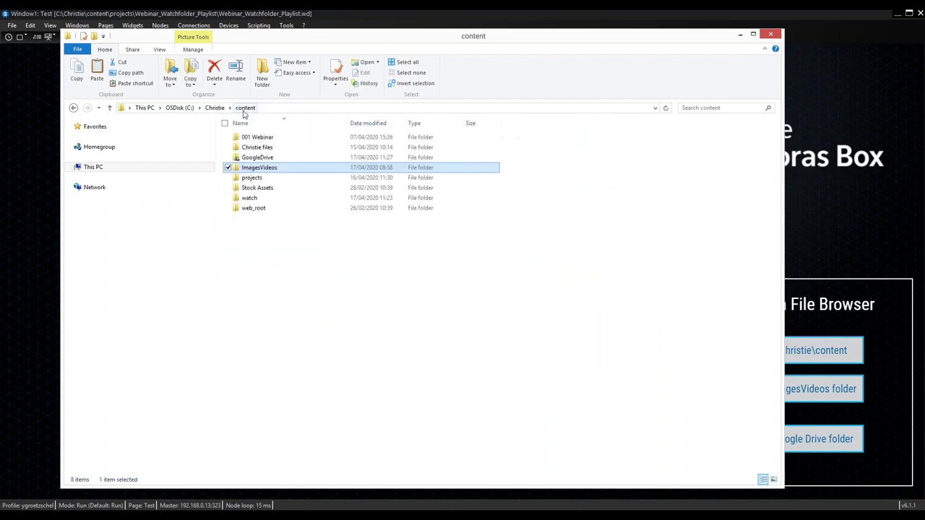
pyautogui.doubleClick(257, 157)
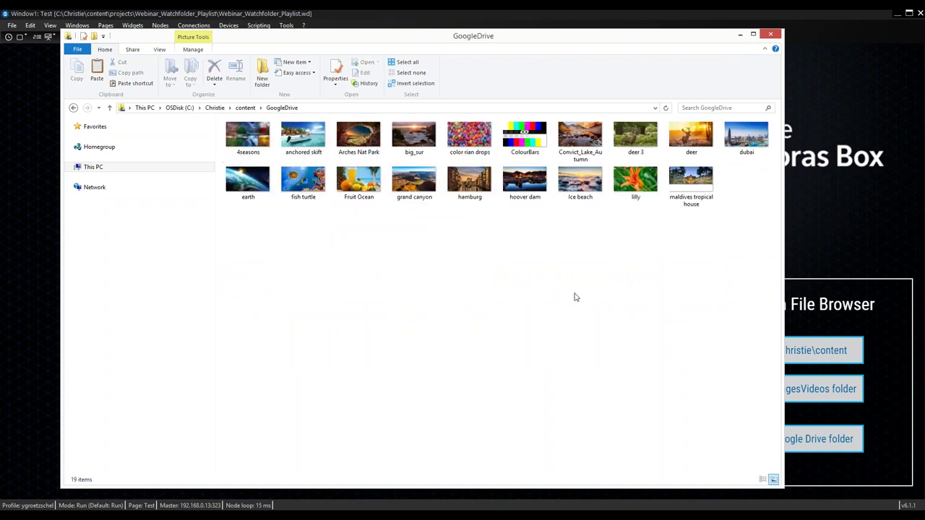
pyautogui.moveTo(766, 259); pyautogui.dragTo(227, 143)
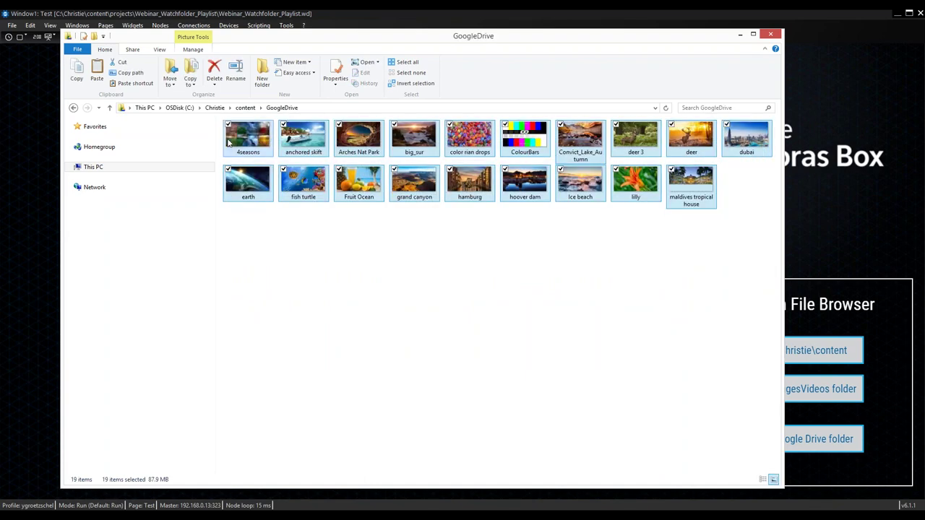
pyautogui.press('Delete')
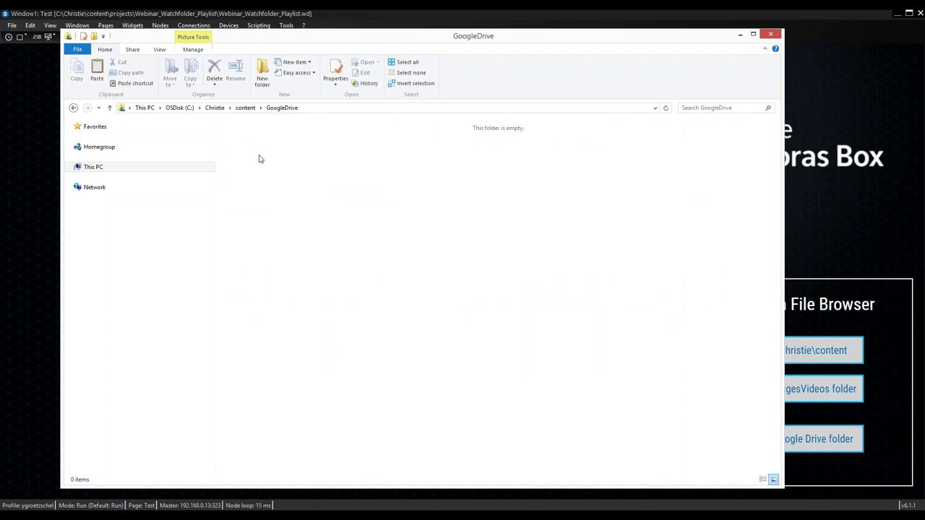
pyautogui.hotkey('ctrl', 'v')
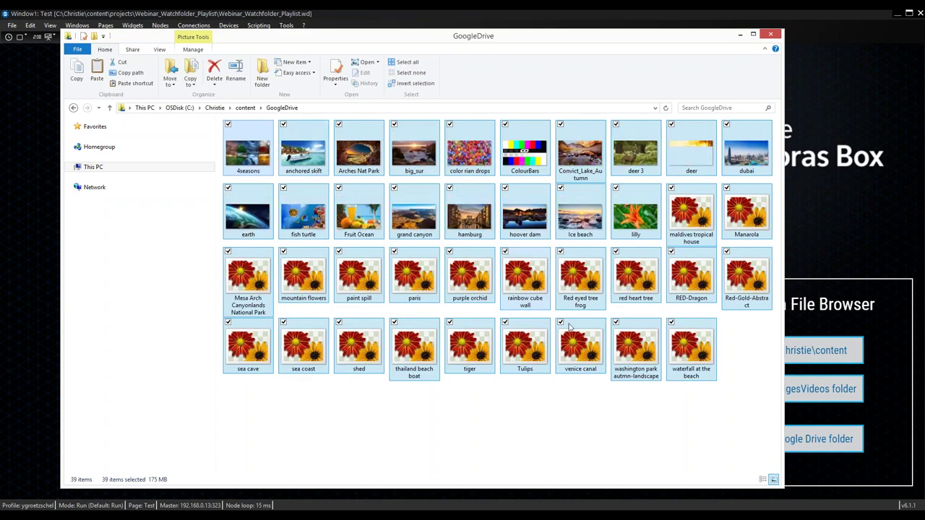
pyautogui.click(582, 450)
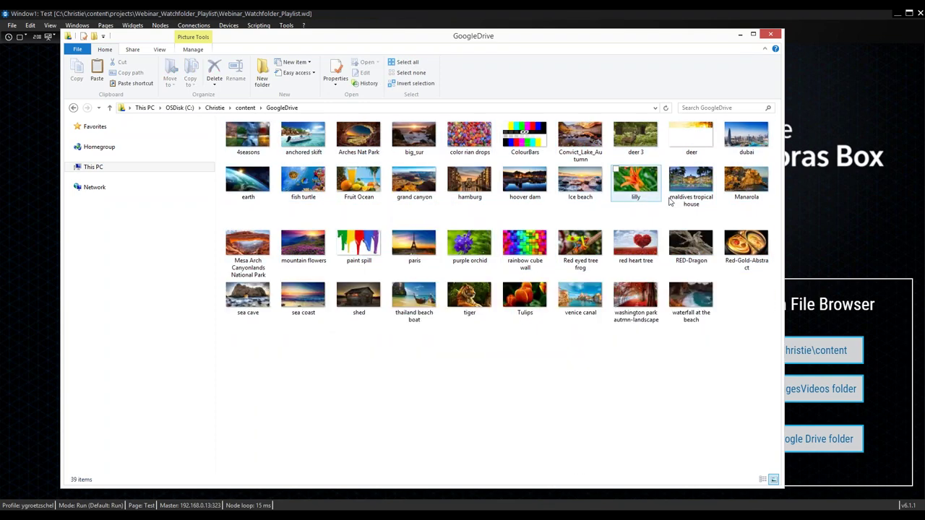
# Step: Minimize File Explorer and open the Watch Folder node's settings to check its file count
pyautogui.click(739, 35)
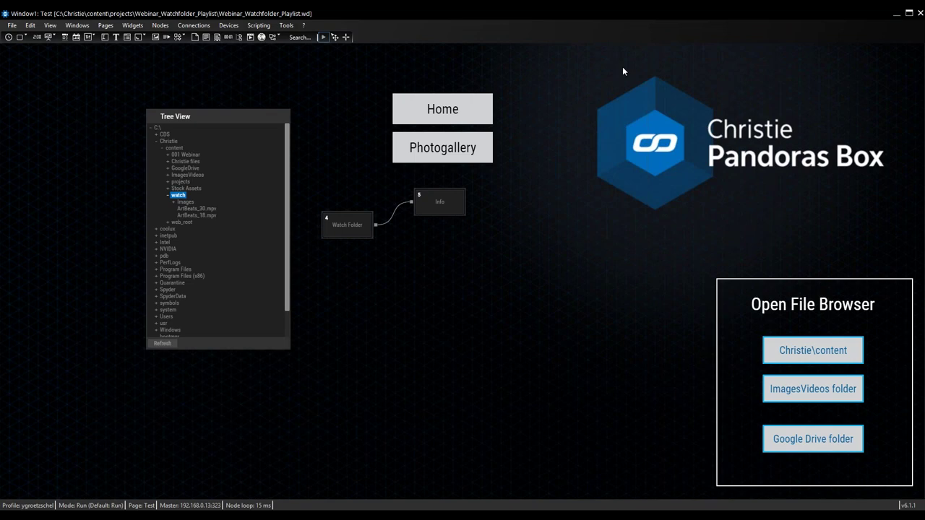
pyautogui.doubleClick(355, 228)
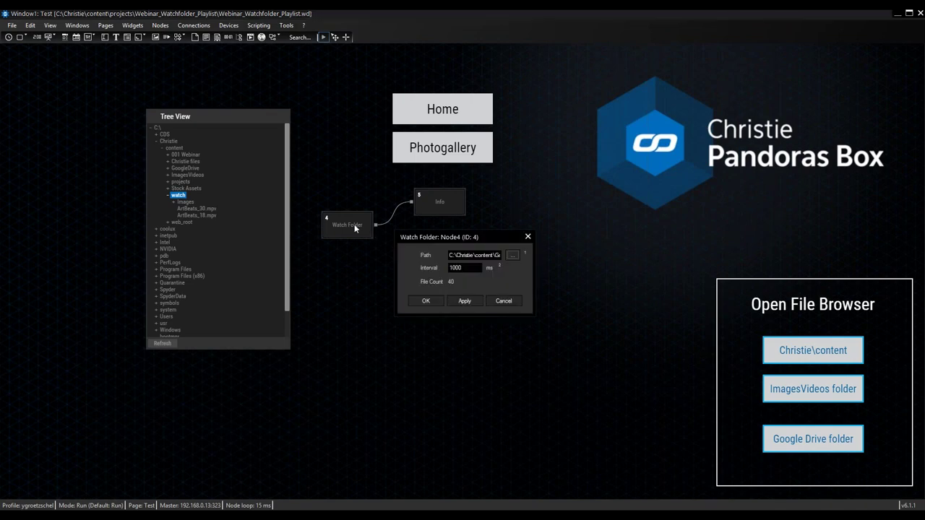
# Step: Close the Watch Folder settings and open the Info node's parameter values, moving that window clear of the nodes
pyautogui.click(434, 299)
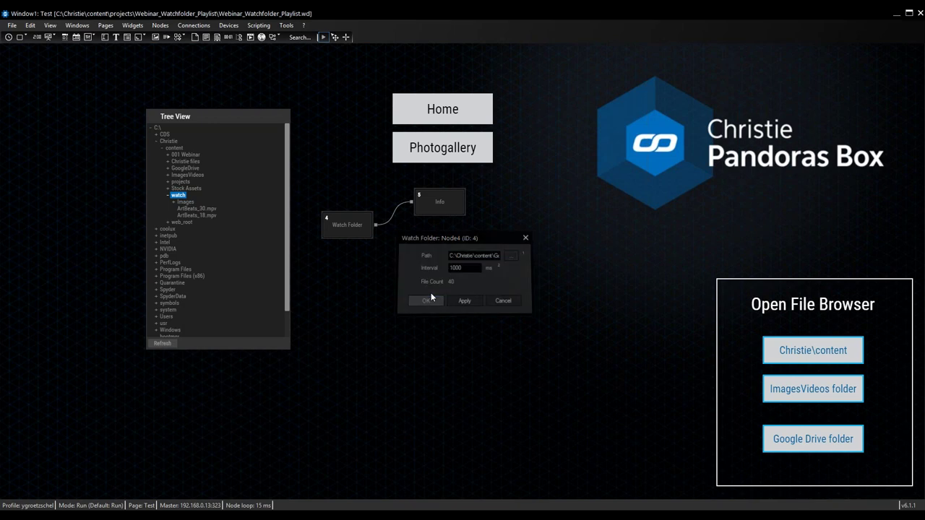
pyautogui.doubleClick(439, 202)
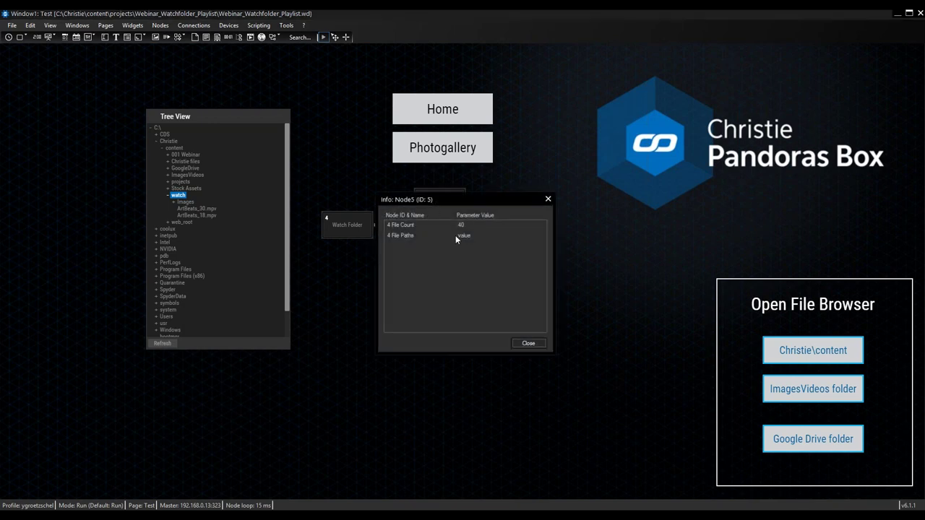
pyautogui.moveTo(430, 199); pyautogui.dragTo(482, 193)
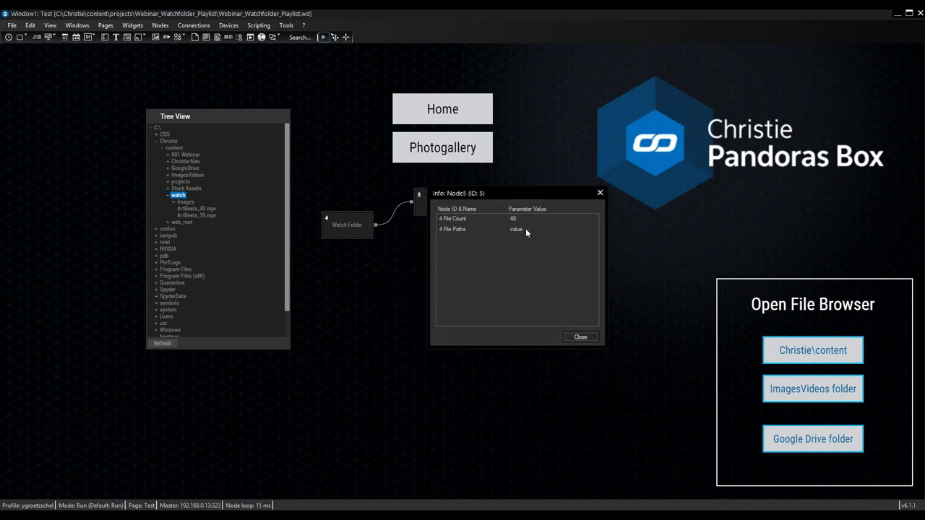
pyautogui.moveTo(641, 154); pyautogui.dragTo(657, 76)
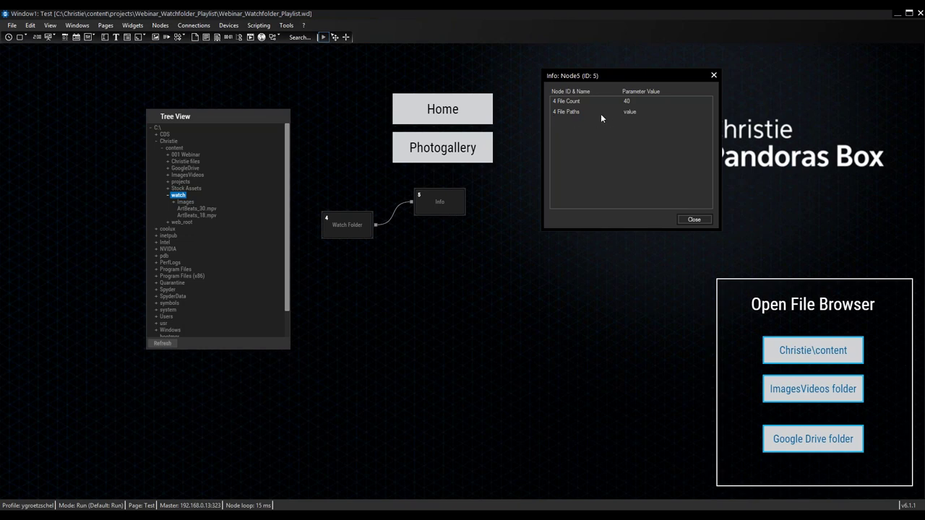
pyautogui.moveTo(649, 77); pyautogui.dragTo(659, 61)
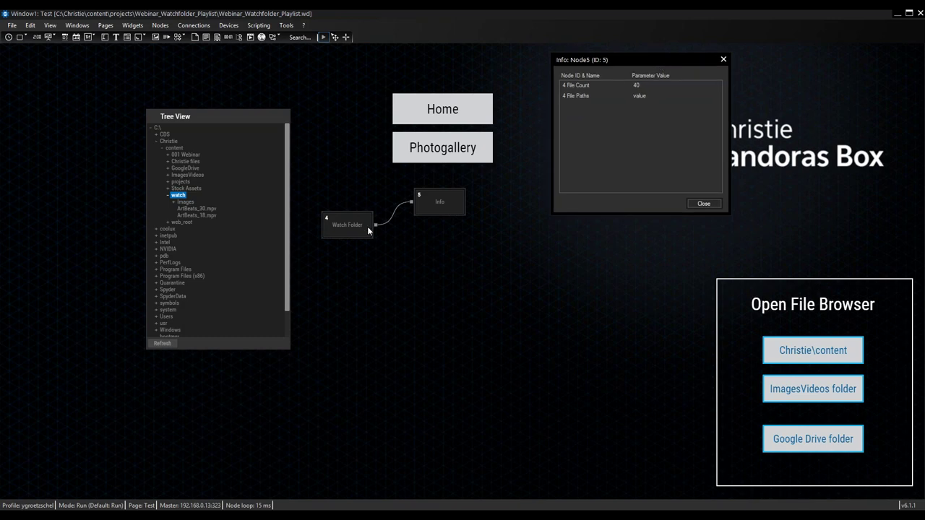
# Step: Attach a Variable Output node to the Watch Folder node's output, align it below the Info node, and return to Run mode
pyautogui.moveTo(376, 225); pyautogui.dragTo(409, 257)
pyautogui.moveTo(437, 284)
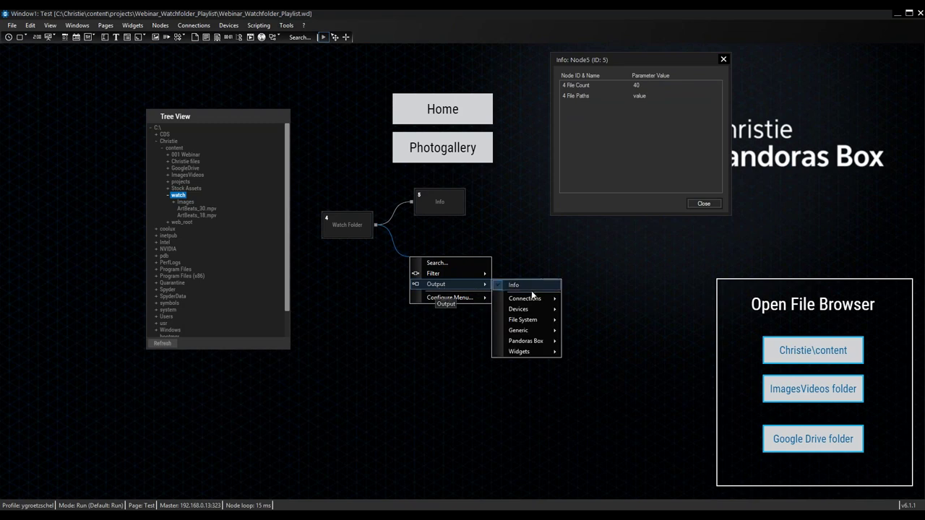
pyautogui.moveTo(526, 330)
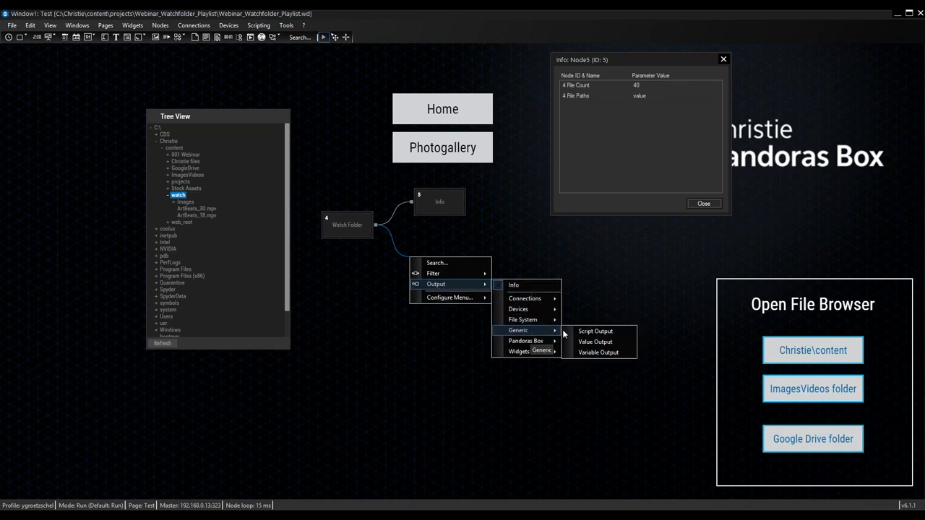
pyautogui.click(599, 352)
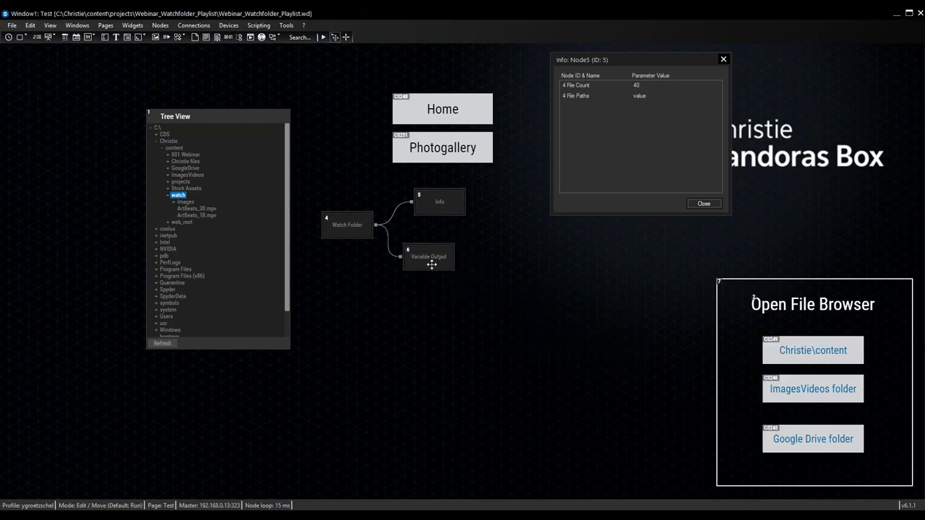
pyautogui.moveTo(441, 248); pyautogui.dragTo(437, 251)
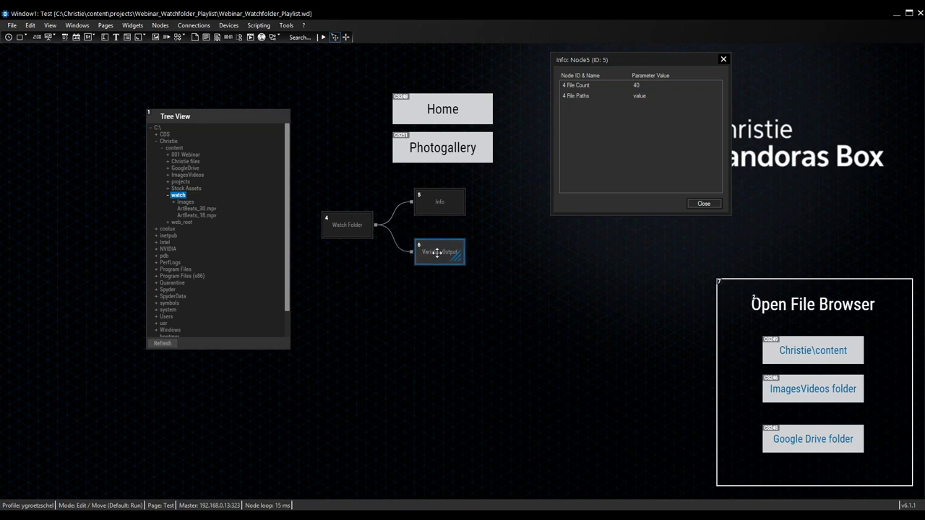
pyautogui.click(323, 38)
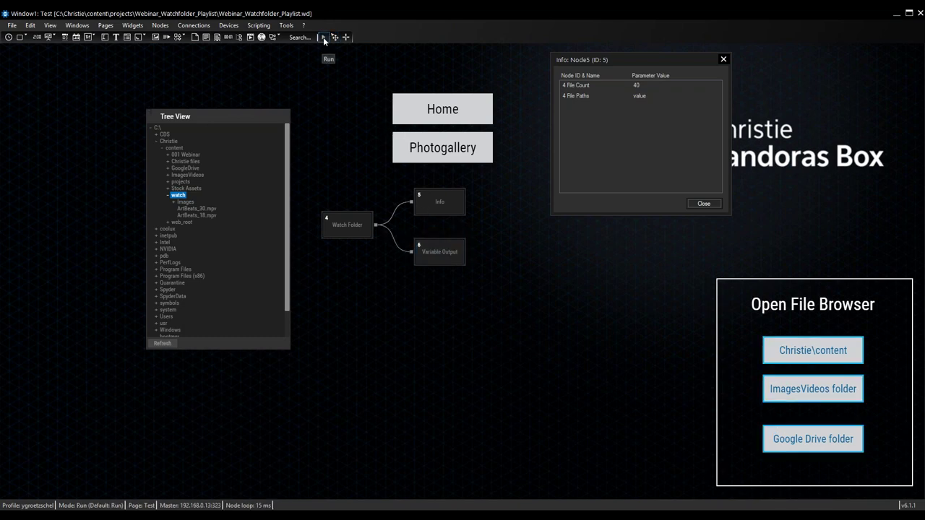
# Step: Create a List variable named WatchGoogleDrive and move the variable list clear of the nodes
pyautogui.click(258, 25)
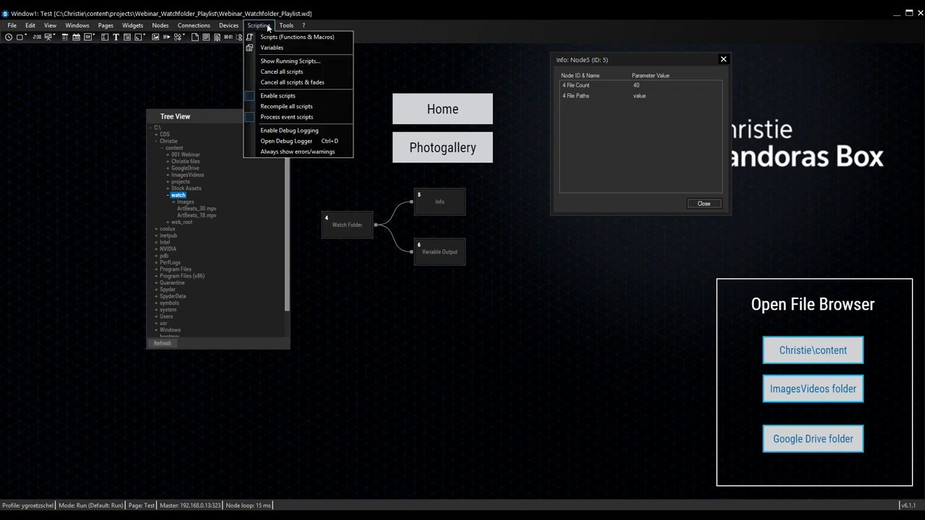
pyautogui.click(289, 49)
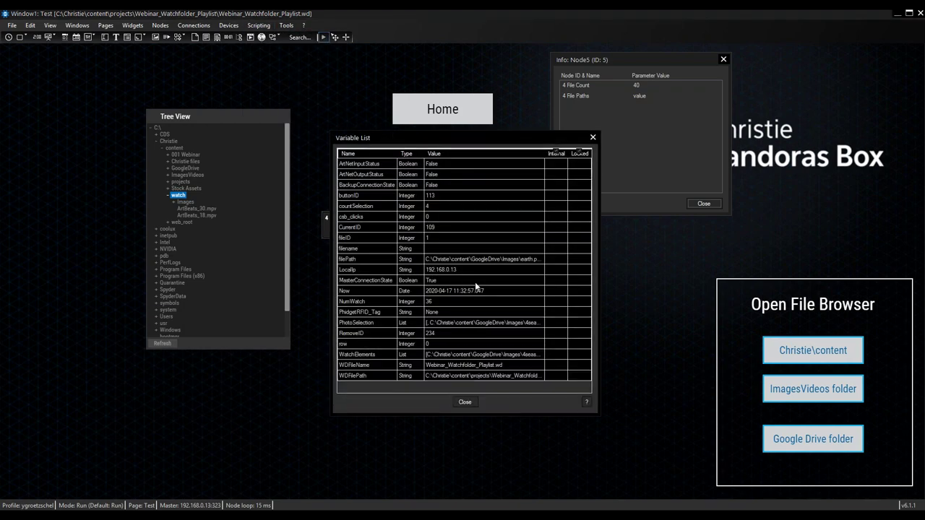
pyautogui.rightClick(474, 388)
pyautogui.moveTo(507, 406)
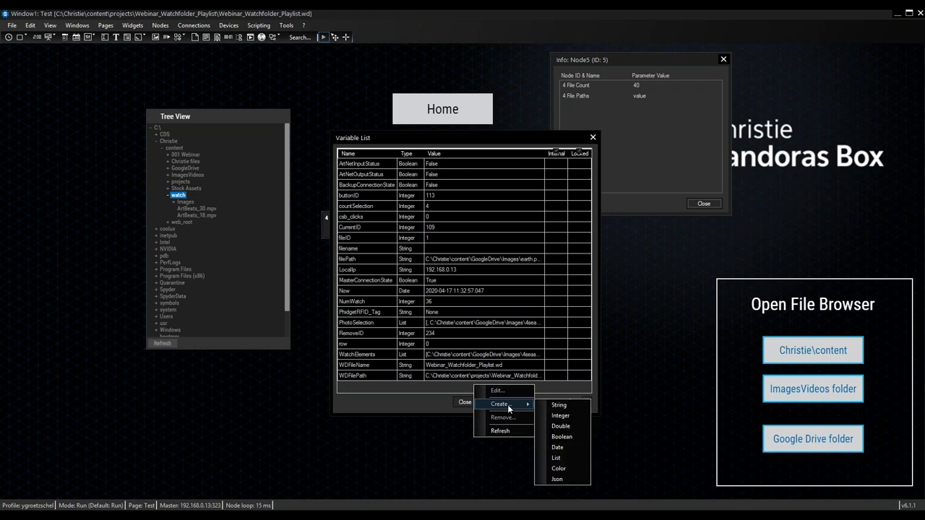
pyautogui.click(561, 459)
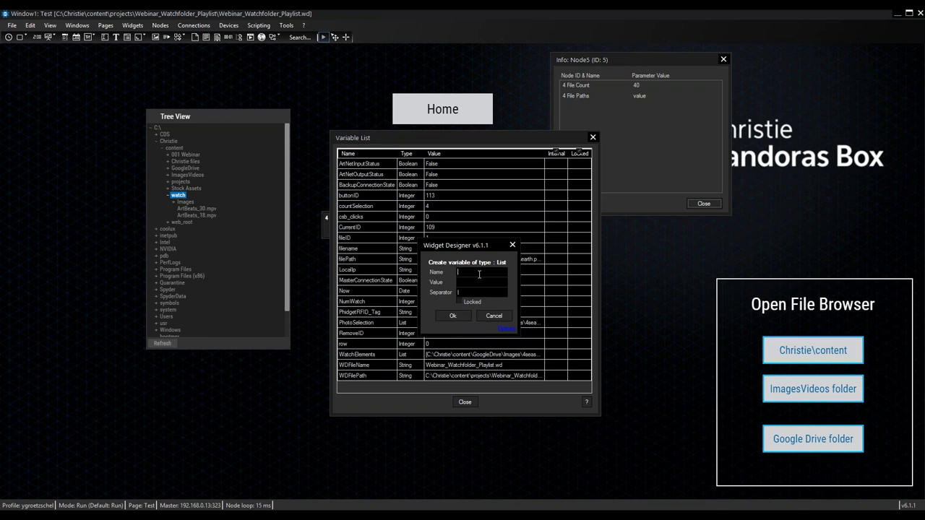
pyautogui.write('WatchGoogleDrive')
pyautogui.click(455, 315)
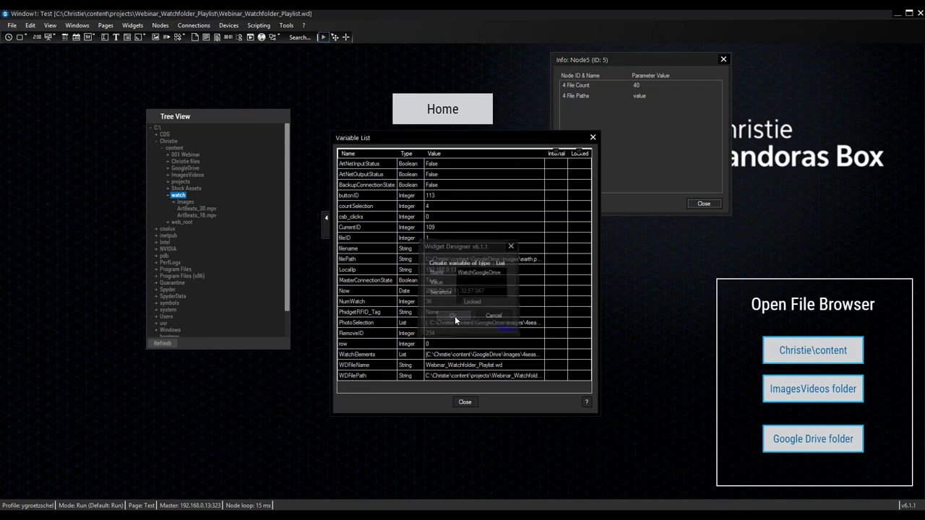
pyautogui.moveTo(553, 136); pyautogui.dragTo(810, 85)
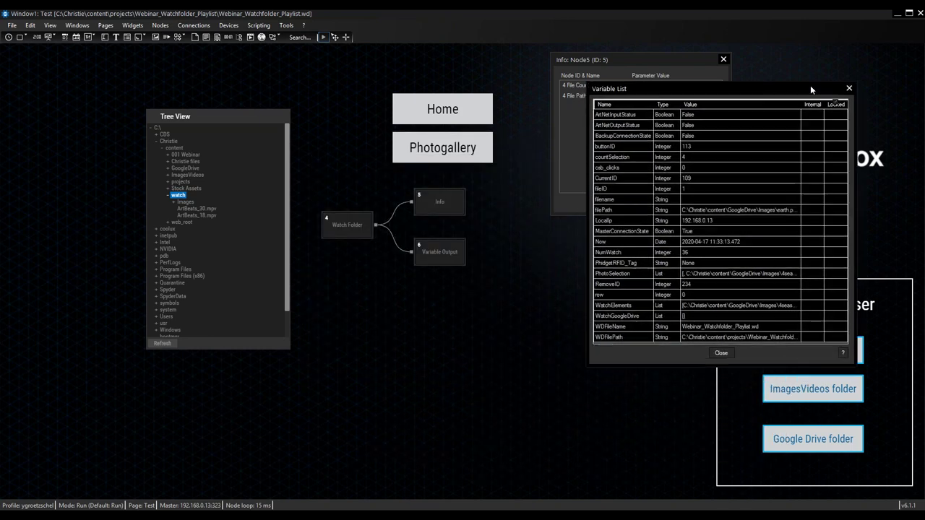
# Step: Configure the Variable Output node to send 4 File Paths to the WatchGoogleDrive variable, then close the variable list
pyautogui.doubleClick(448, 253)
pyautogui.moveTo(466, 231); pyautogui.dragTo(351, 285)
pyautogui.click(384, 316)
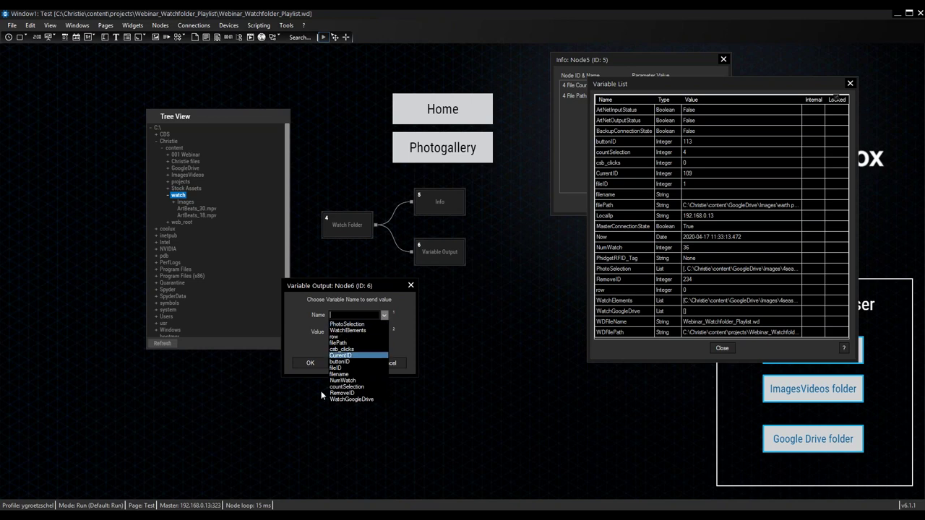
pyautogui.click(366, 399)
pyautogui.click(383, 332)
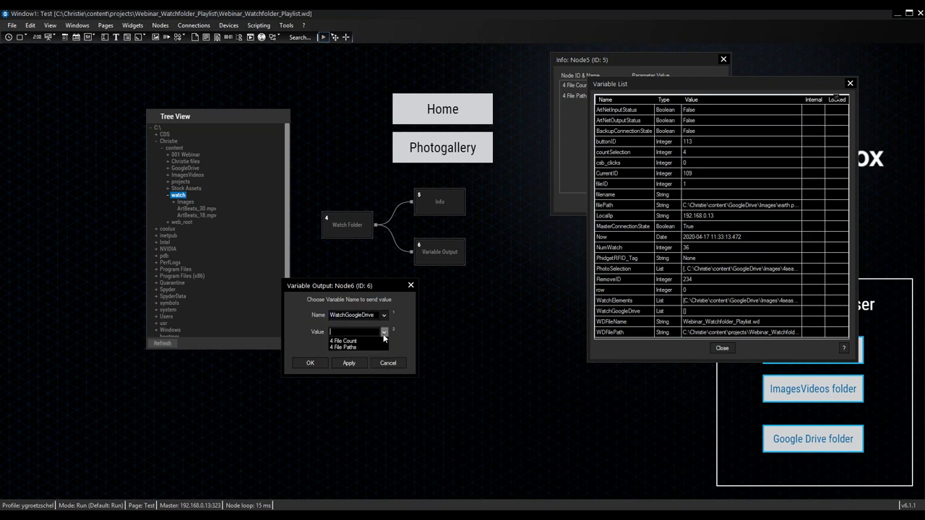
pyautogui.click(356, 342)
pyautogui.click(353, 362)
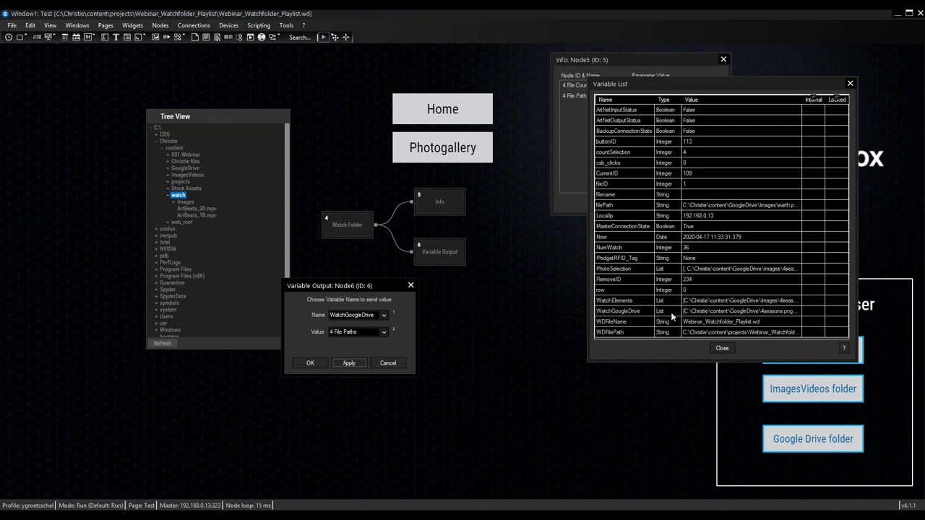
pyautogui.click(309, 363)
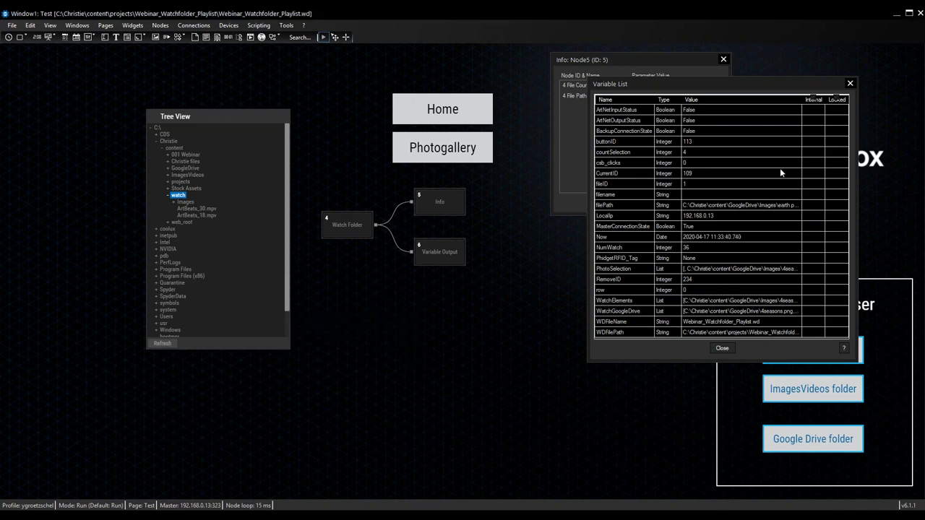
pyautogui.click(851, 84)
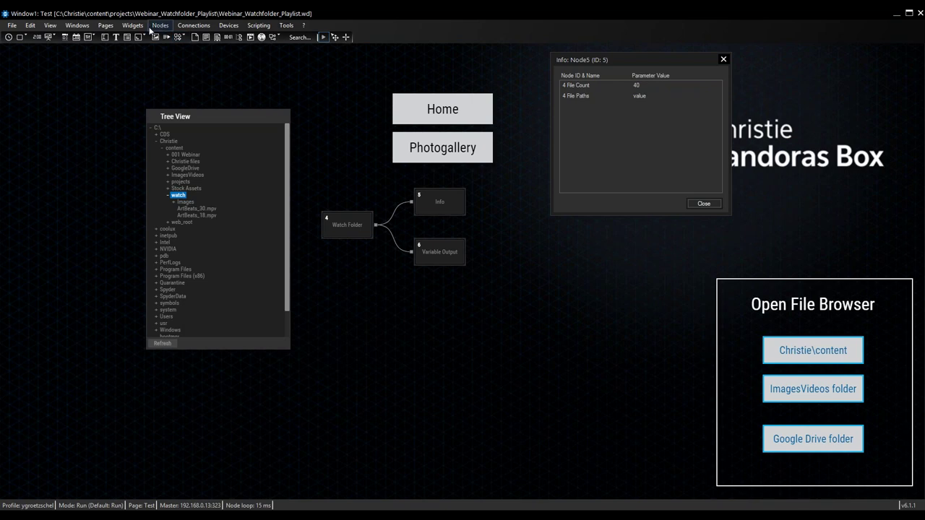
# Step: Place a CustomScript button below the Watch Folder node and open its On Press Script for editing
pyautogui.click(133, 26)
pyautogui.moveTo(166, 57)
pyautogui.click(231, 59)
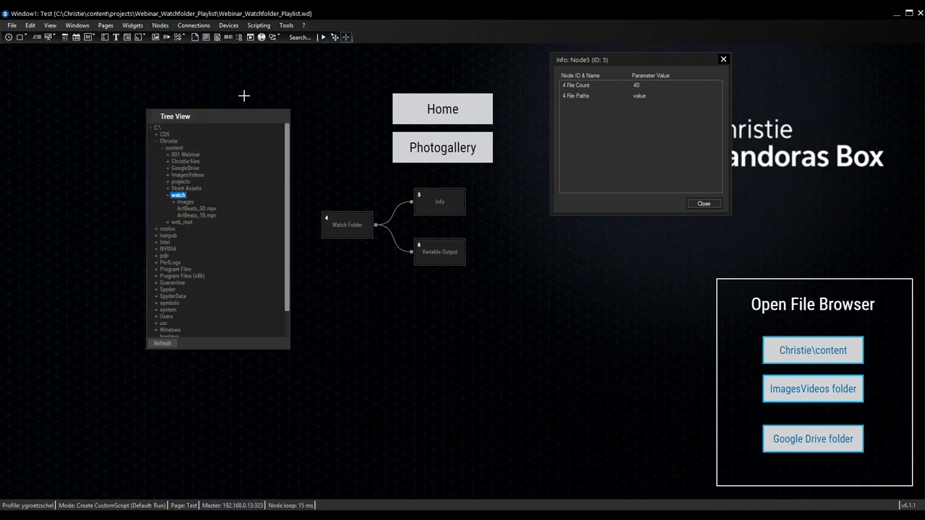
pyautogui.click(376, 304)
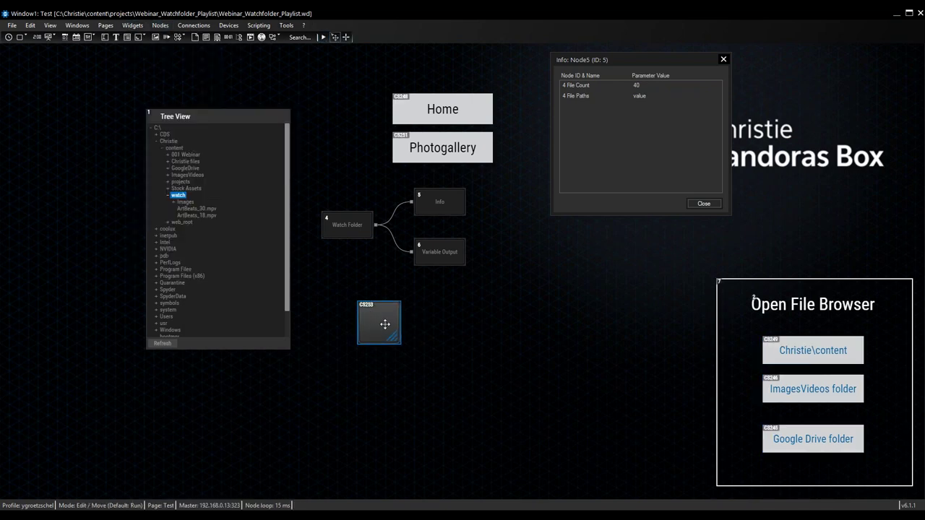
pyautogui.doubleClick(382, 323)
pyautogui.moveTo(463, 108); pyautogui.dragTo(674, 84)
pyautogui.click(540, 185)
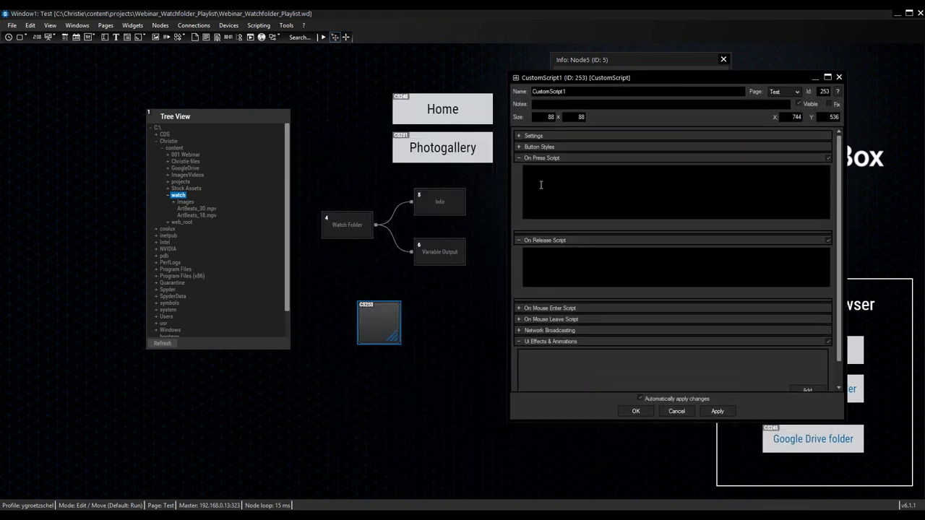
# Step: Write the loop "For i = 0 to WatchGoogleDrive.Count-1{" with its closing brace in the On Press Script
pyautogui.write('For i = 0')
pyautogui.write('to ')
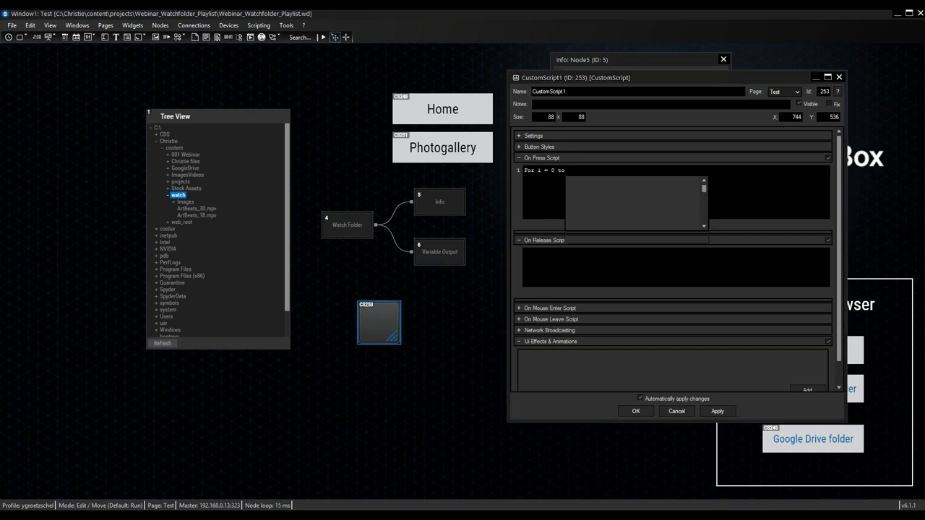
pyautogui.write('Watch')
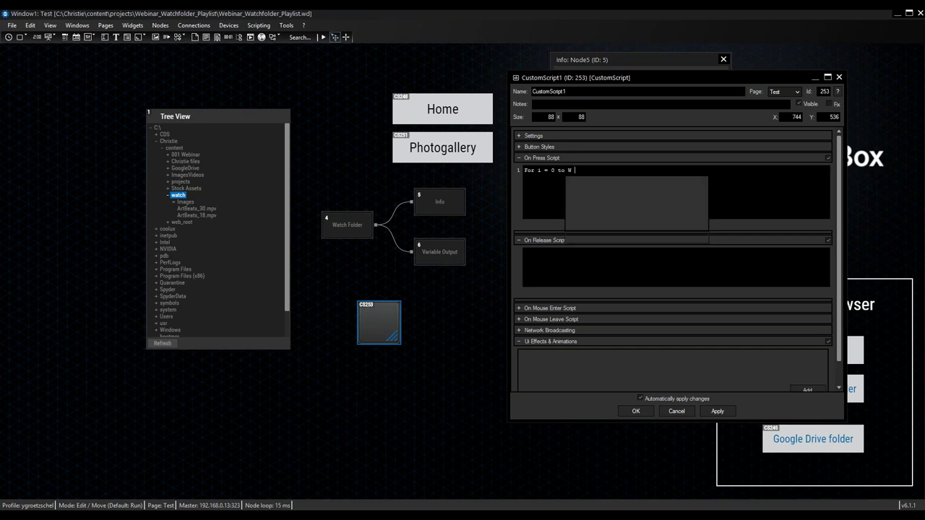
pyautogui.press('Down')
pyautogui.press('Down')
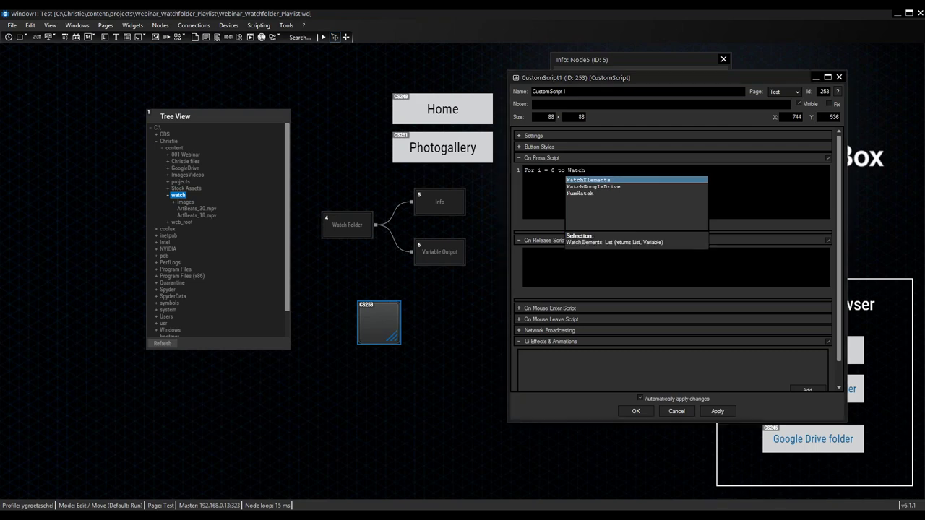
pyautogui.press('Return')
pyautogui.write('.')
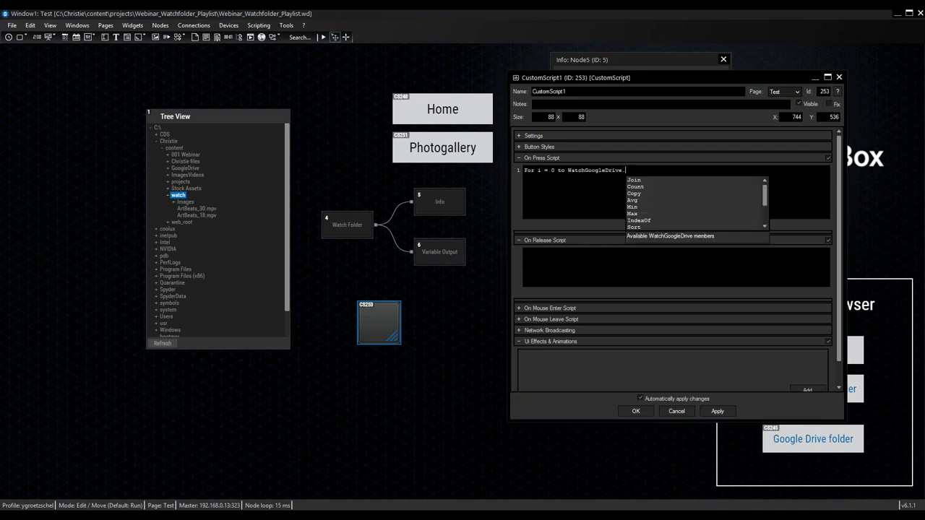
pyautogui.press('Down')
pyautogui.press('Return')
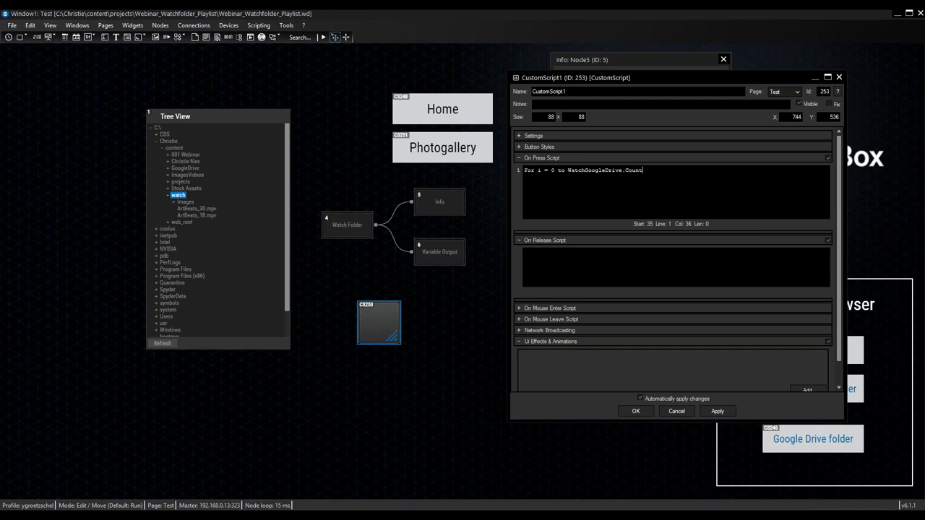
pyautogui.write('-1(')
pyautogui.press('Return')
pyautogui.press('Return')
pyautogui.write('}')
# Step: Add the line DebugMessage(WatchGoogleDrive[i]) inside the loop
pyautogui.click(545, 178)
pyautogui.write('Debugm')
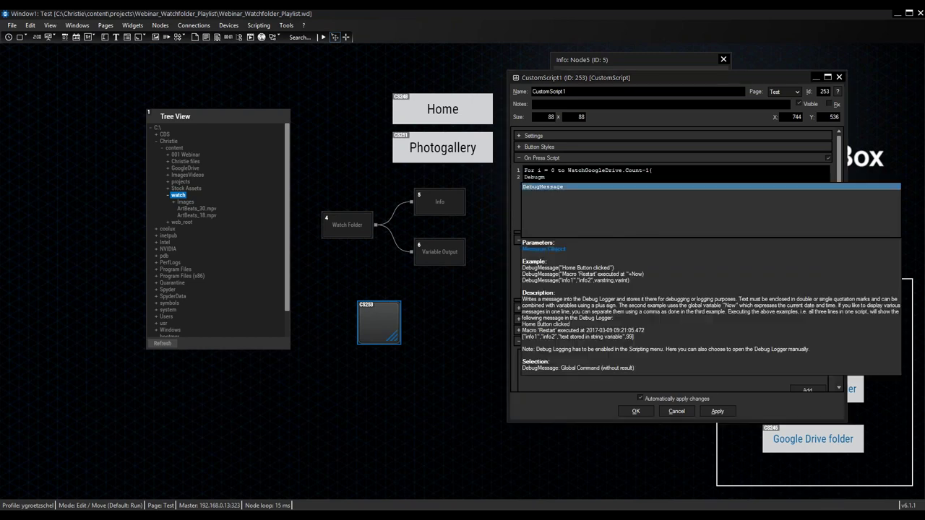
pyautogui.press('Return')
pyautogui.write('(Watch')
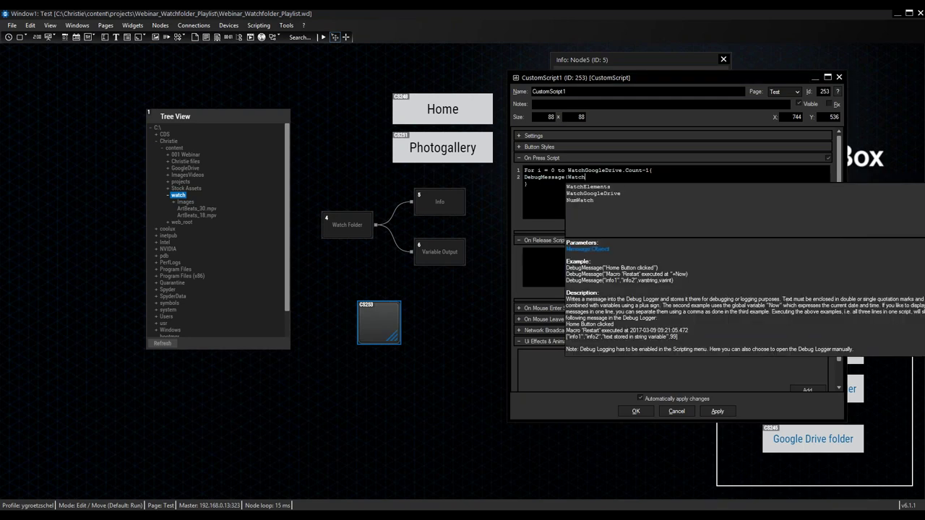
pyautogui.press('Down')
pyautogui.press('Return')
pyautogui.write('[i')
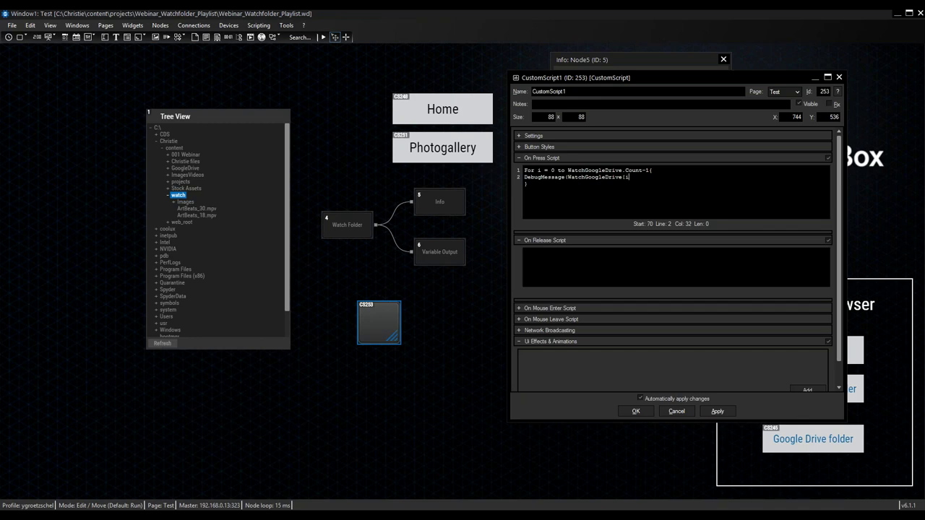
pyautogui.write('])')
# Step: Execute the script and enlarge the Debug Logger to review the logged file paths from the first entry
pyautogui.rightClick(657, 188)
pyautogui.click(687, 324)
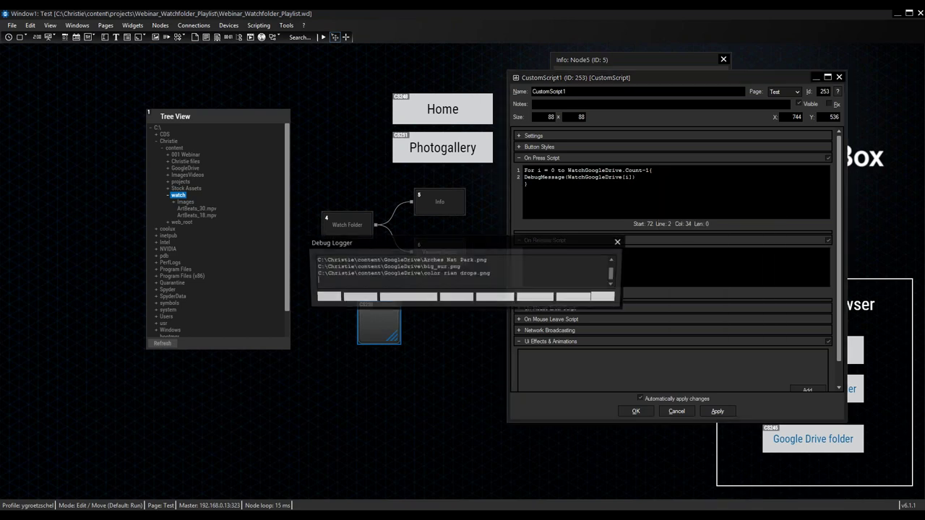
pyautogui.moveTo(556, 244); pyautogui.dragTo(541, 92)
pyautogui.moveTo(551, 155); pyautogui.dragTo(553, 390)
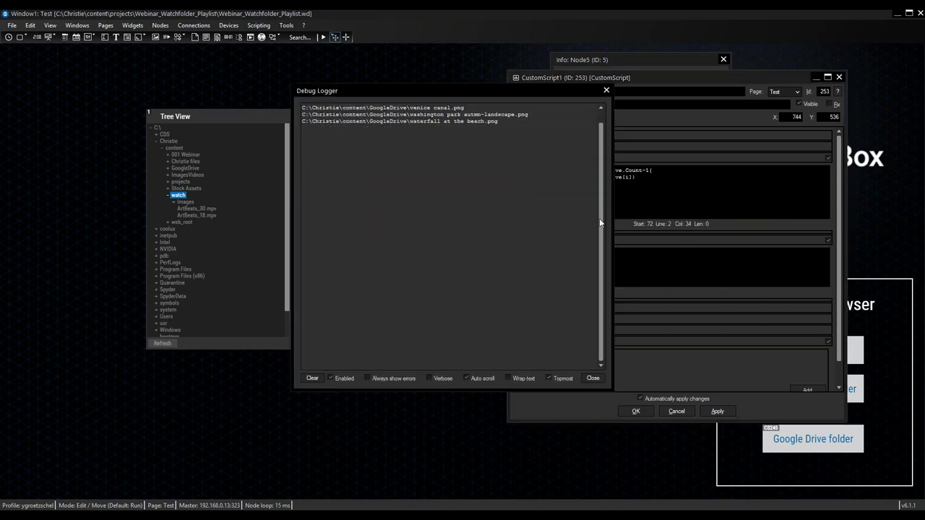
pyautogui.moveTo(600, 222); pyautogui.dragTo(599, 162)
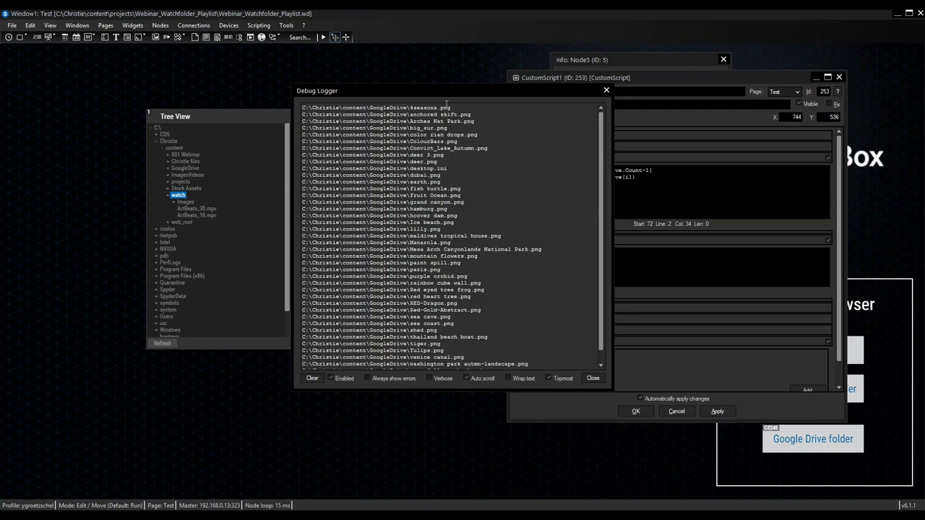
# Step: Reposition the Debug Logger to review the remaining logged GoogleDrive file paths, and close the logger
pyautogui.moveTo(408, 101); pyautogui.dragTo(310, 73)
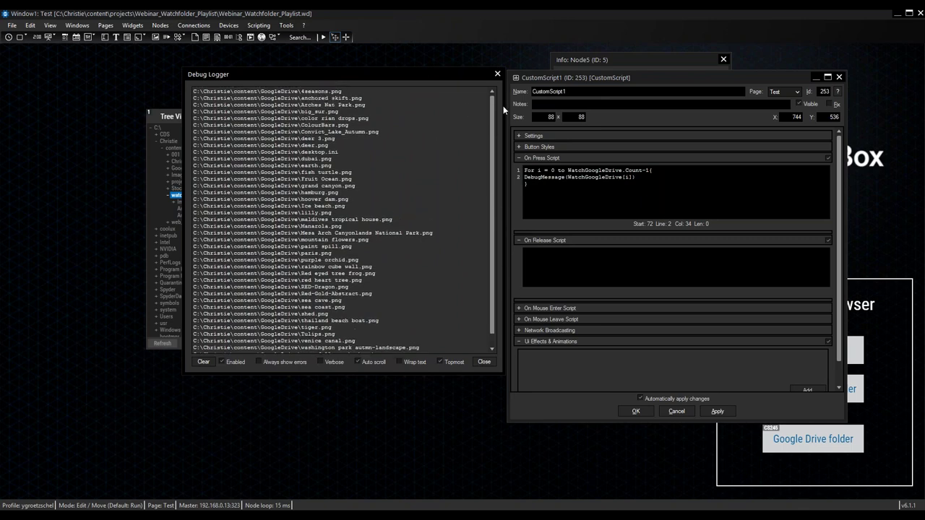
pyautogui.moveTo(473, 77); pyautogui.dragTo(806, 83)
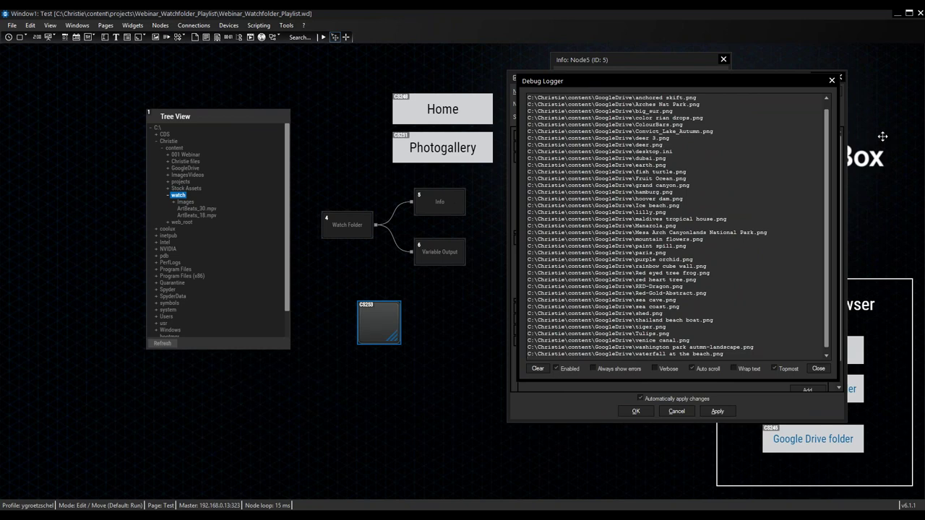
pyautogui.moveTo(798, 84); pyautogui.dragTo(690, 99)
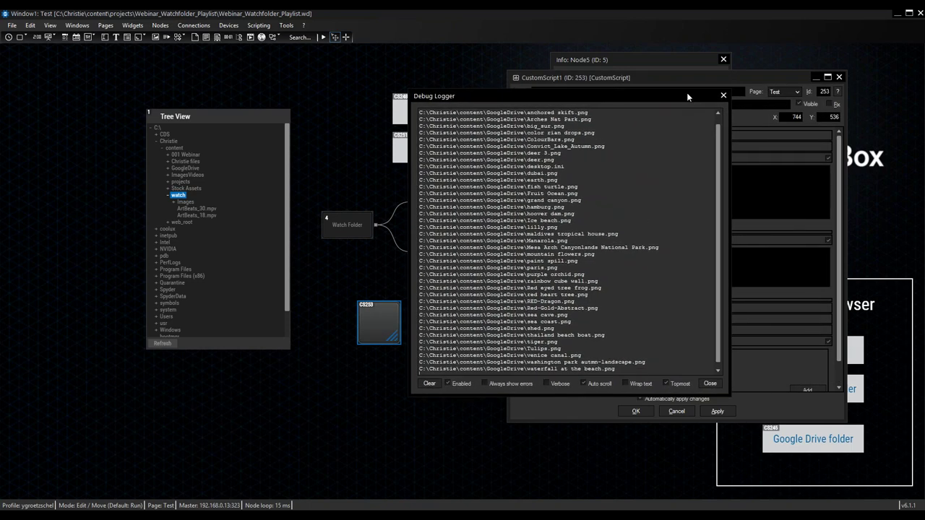
pyautogui.click(723, 95)
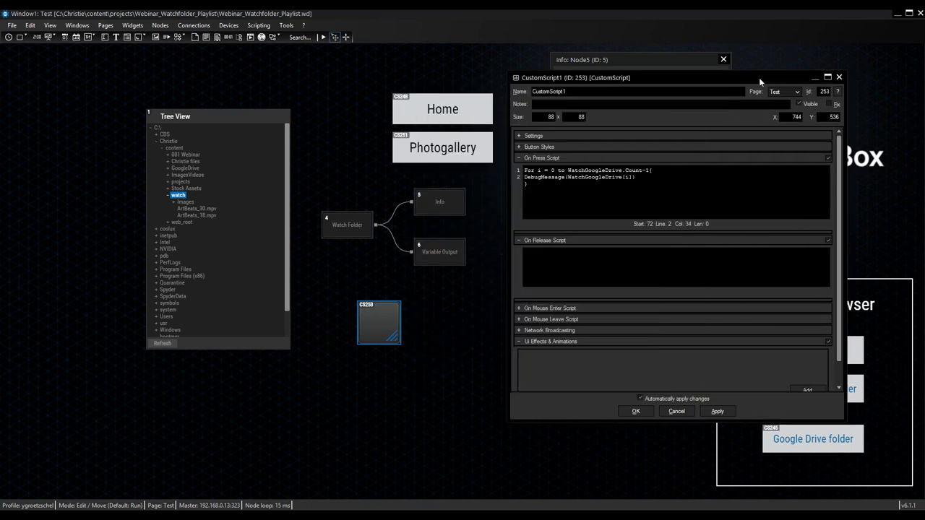
# Step: Confirm the CustomScript button's settings and switch the project to Run mode
pyautogui.moveTo(758, 77); pyautogui.dragTo(694, 59)
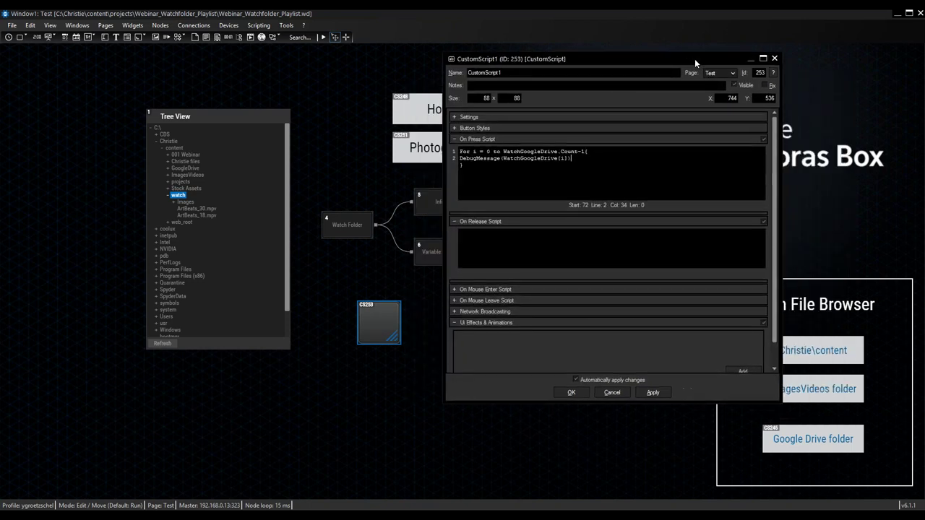
pyautogui.click(569, 393)
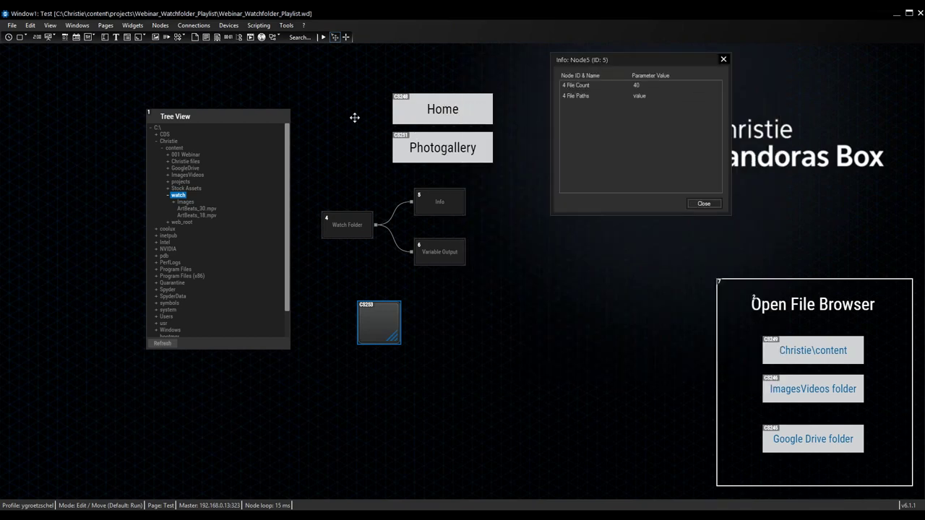
pyautogui.click(323, 37)
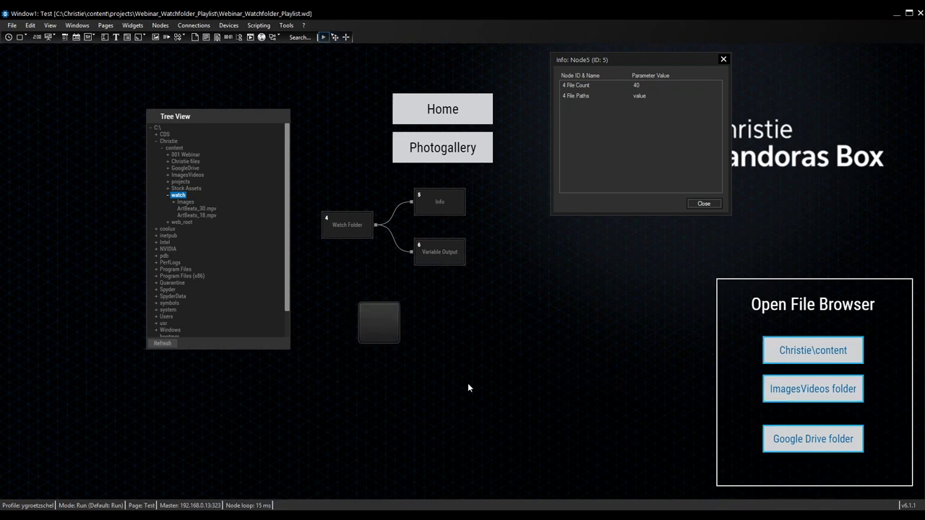
# Step: Switch to the PowerPoint slide show and close the Info node's floating window
pyautogui.moveTo(426, 514)
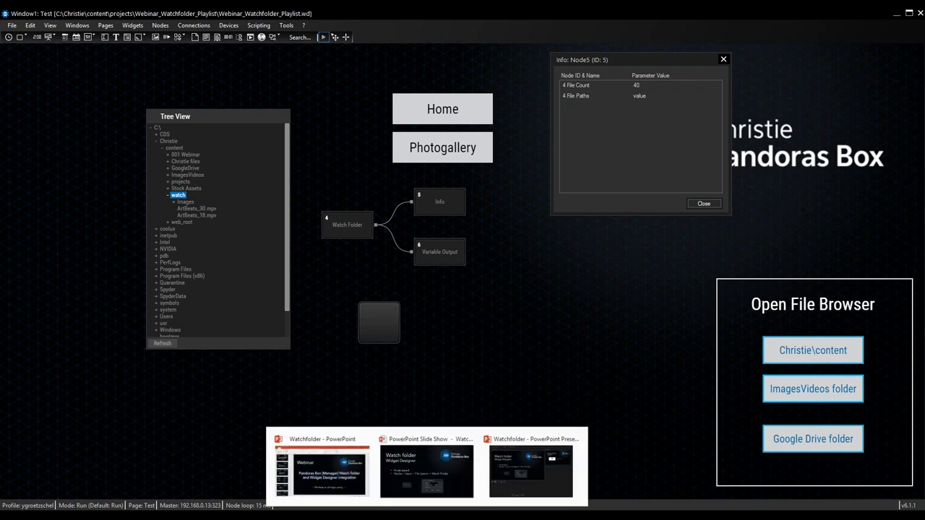
pyautogui.click(426, 466)
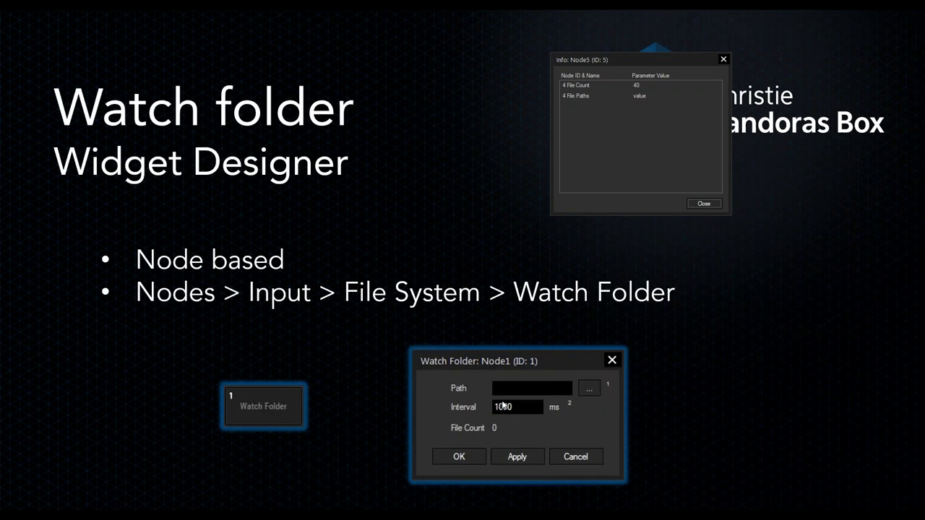
pyautogui.click(723, 61)
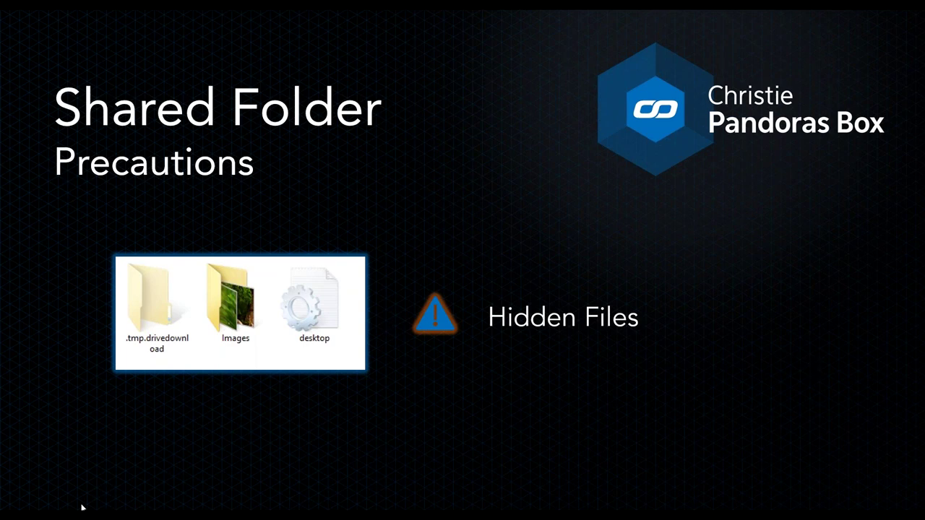
# Step: Switch to the GoogleDrive folder in File Explorer, show its hidden items, and minimize the window after inspecting them
pyautogui.moveTo(82, 508)
pyautogui.click(82, 465)
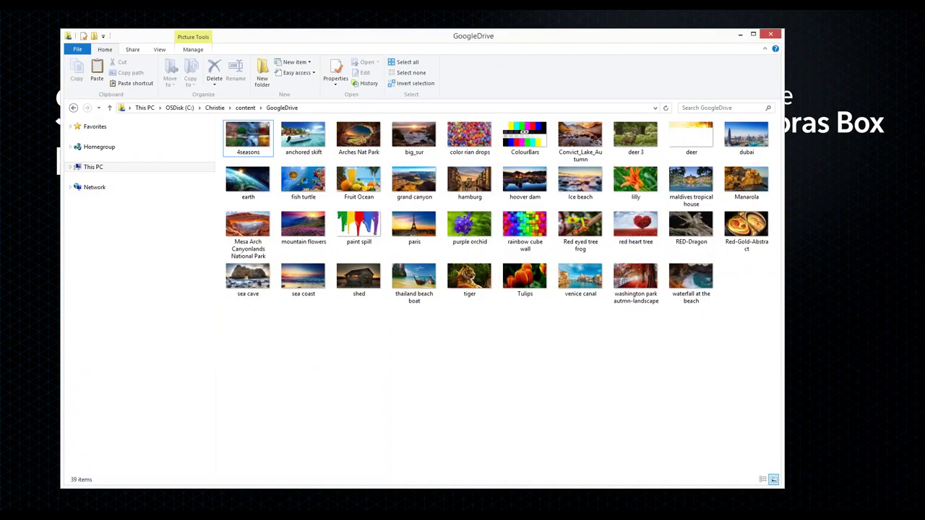
pyautogui.moveTo(478, 34); pyautogui.dragTo(510, 15)
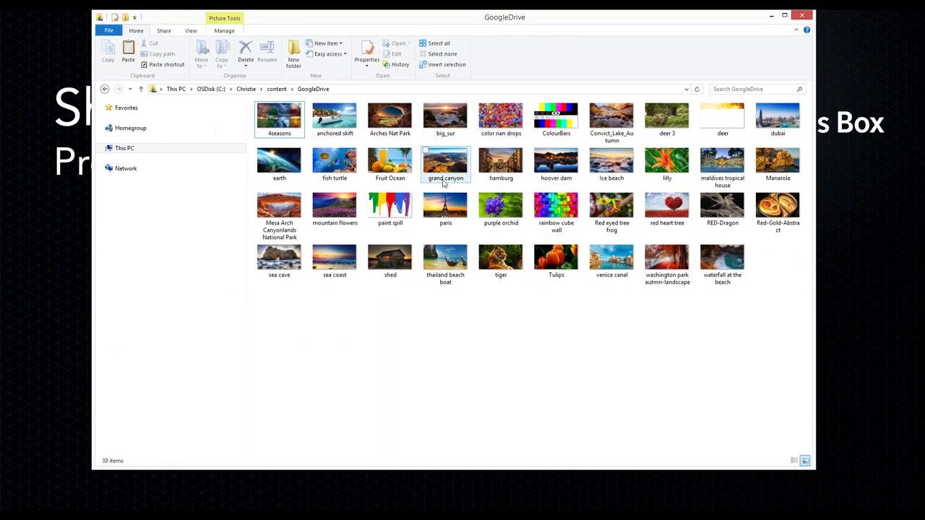
pyautogui.click(194, 32)
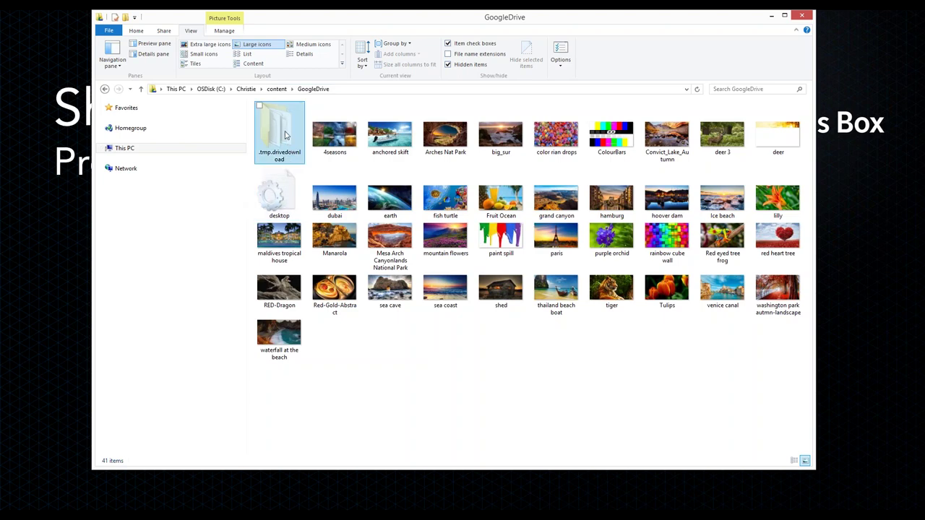
pyautogui.moveTo(278, 193)
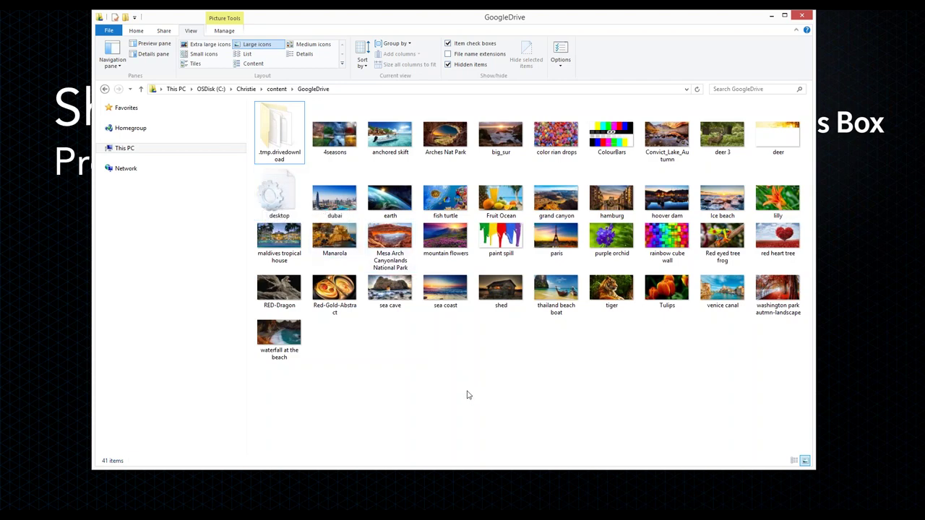
pyautogui.click(772, 19)
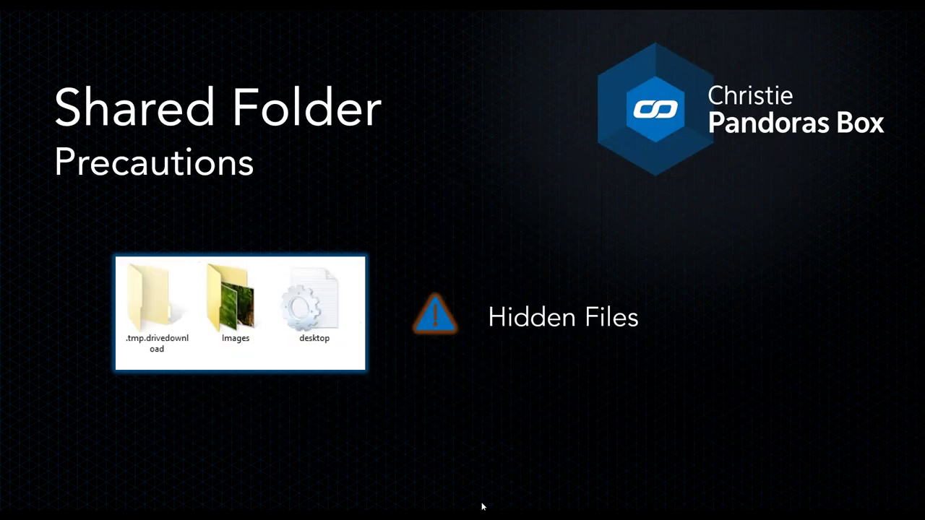
# Step: Return to Widget Designer and open the Debug Logger from the CustomScript button's On Press Script
pyautogui.moveTo(482, 506)
pyautogui.click(486, 472)
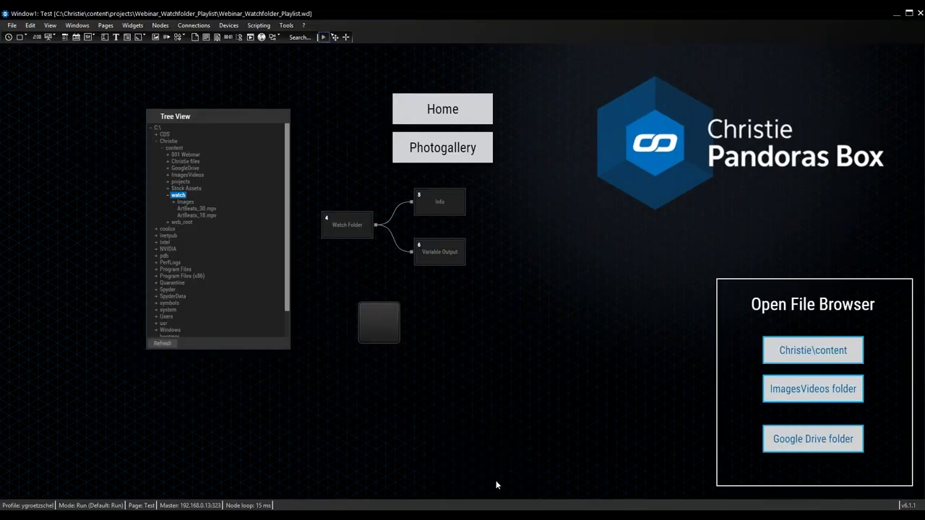
pyautogui.rightClick(427, 337)
pyautogui.press('Escape')
pyautogui.moveTo(505, 104); pyautogui.dragTo(664, 72)
pyautogui.rightClick(608, 185)
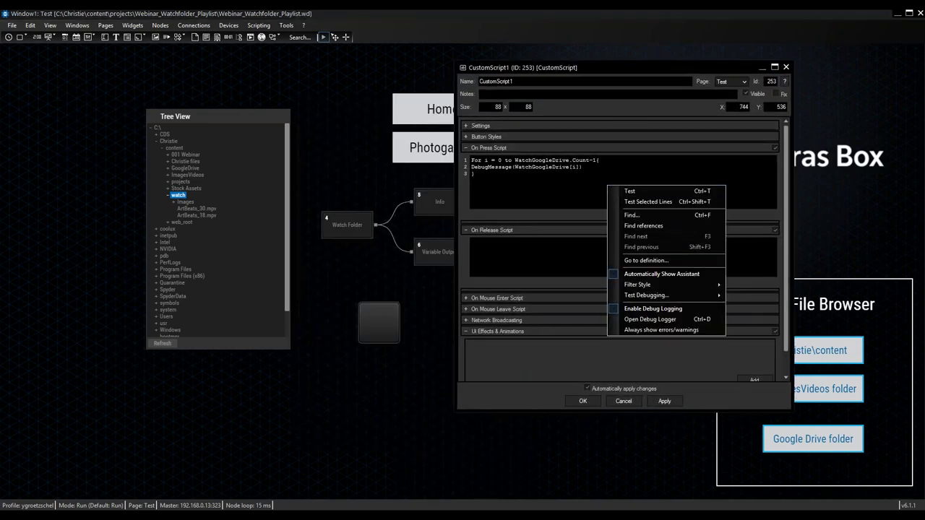
pyautogui.click(643, 320)
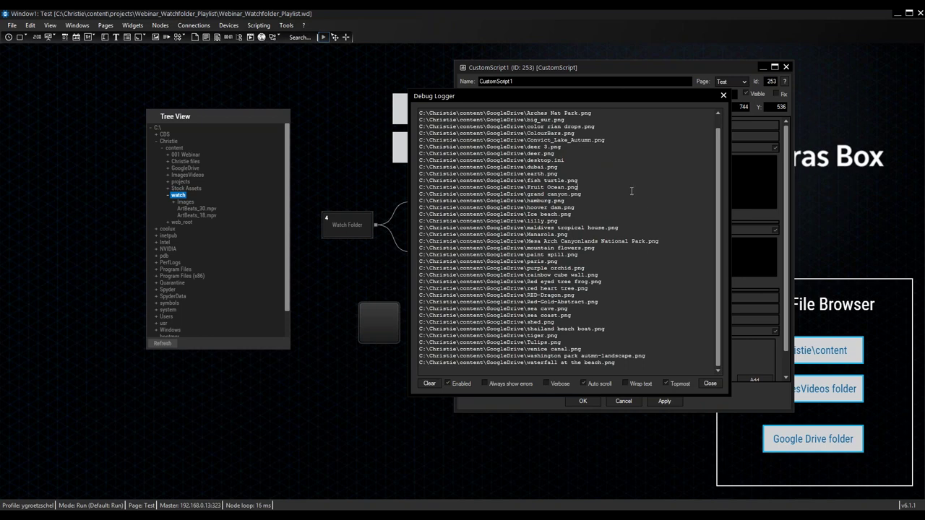
# Step: Highlight the desktop.ini path in the Debug Logger, and close both the logger and the CustomScript settings
pyautogui.moveTo(566, 160); pyautogui.dragTo(413, 159)
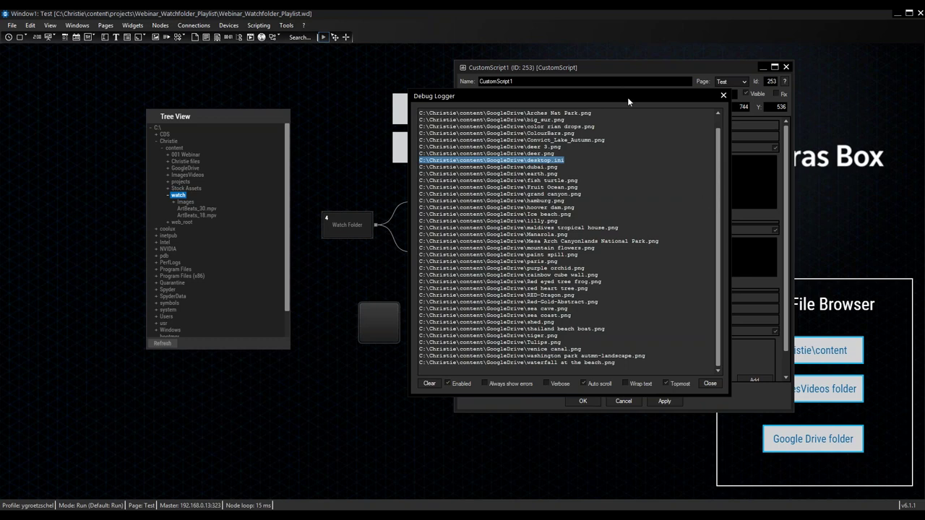
pyautogui.moveTo(627, 97); pyautogui.dragTo(657, 112)
pyautogui.moveTo(668, 150); pyautogui.dragTo(691, 90)
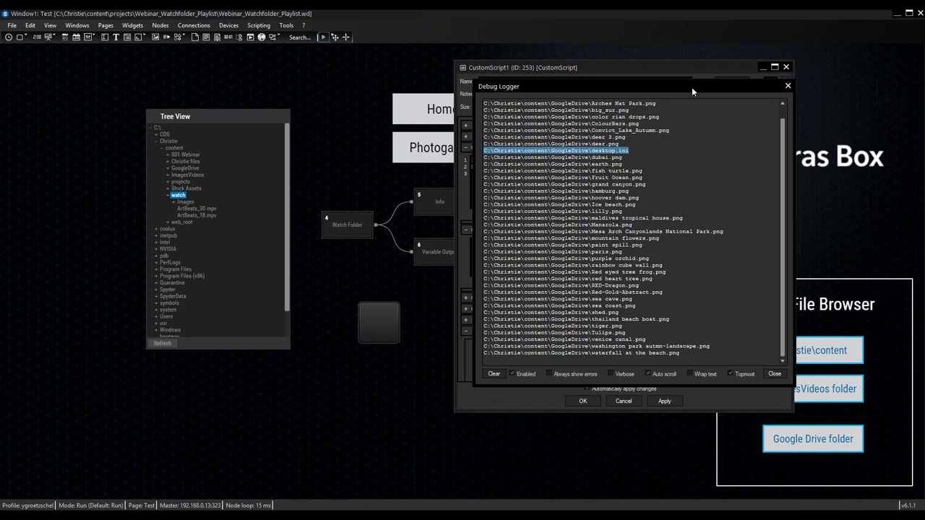
pyautogui.moveTo(691, 87); pyautogui.dragTo(698, 82)
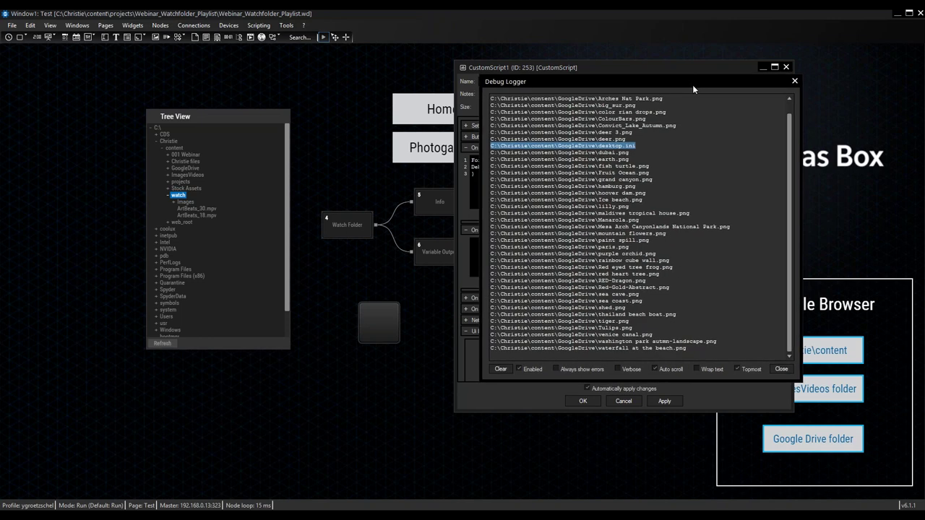
pyautogui.moveTo(634, 145); pyautogui.dragTo(489, 146)
pyautogui.click(794, 81)
pyautogui.click(787, 68)
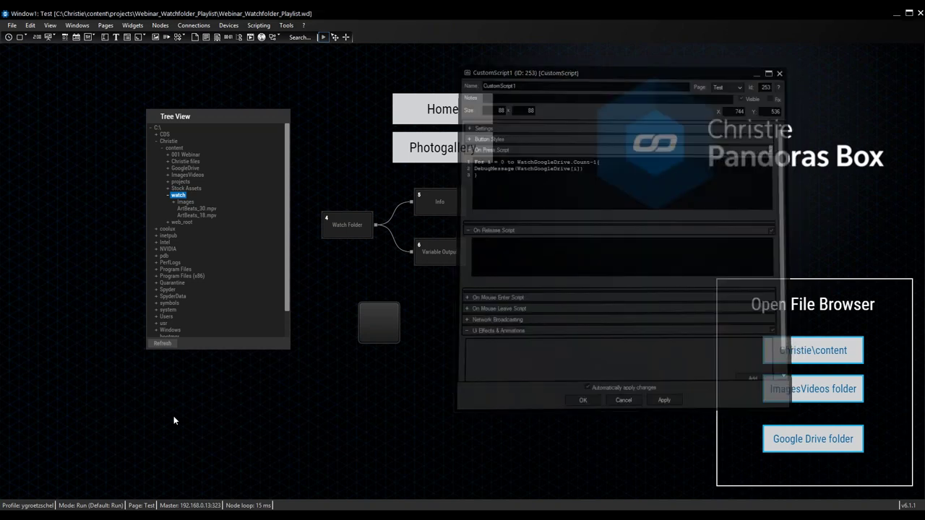
# Step: Switch to File Explorer and create a folder named "Images" inside the GoogleDrive folder
pyautogui.hotkey('alt', 'Tab')
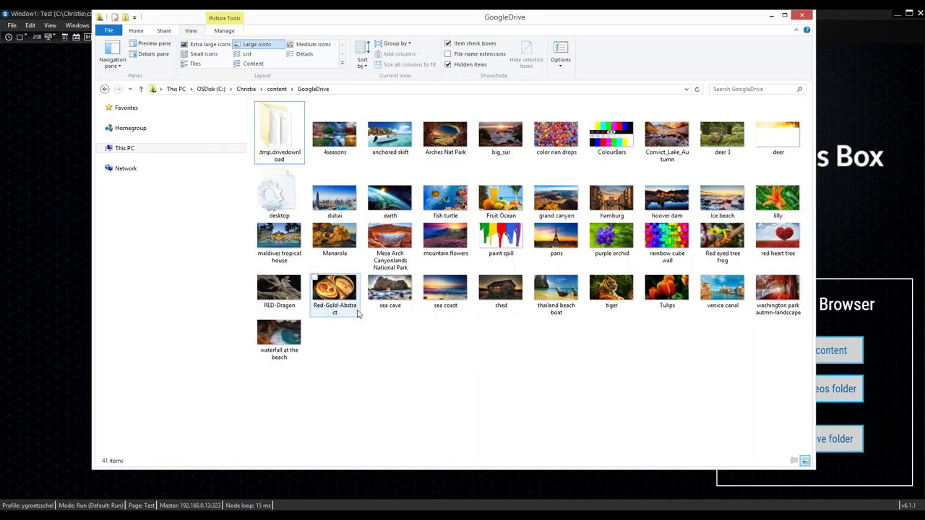
pyautogui.rightClick(368, 359)
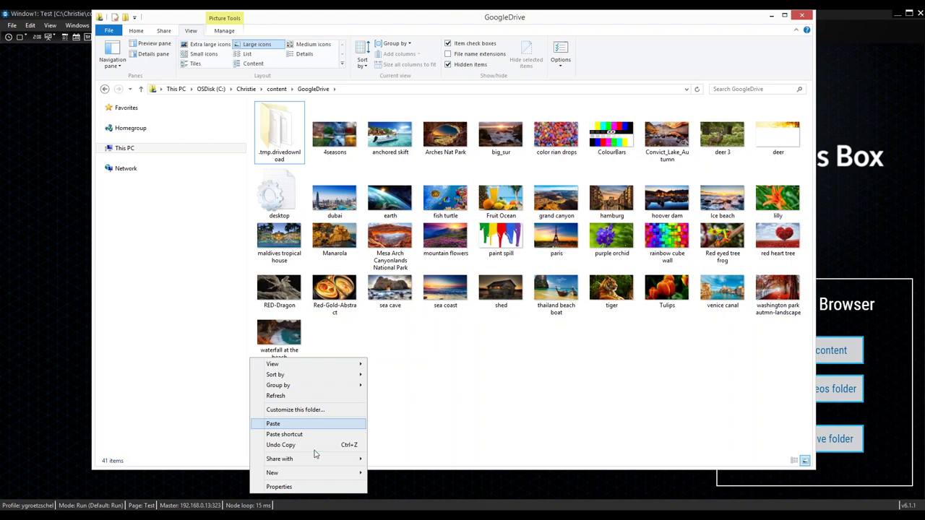
pyautogui.moveTo(313, 474)
pyautogui.click(149, 353)
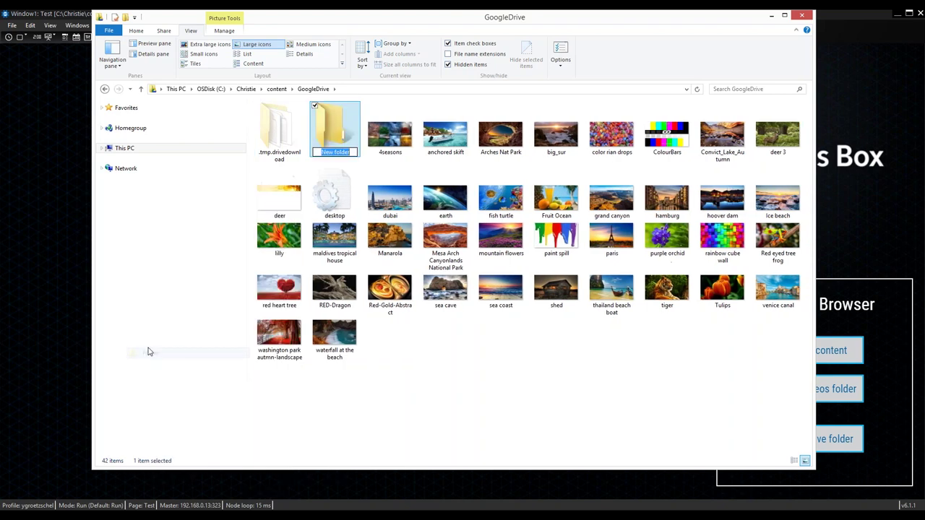
pyautogui.write('I')
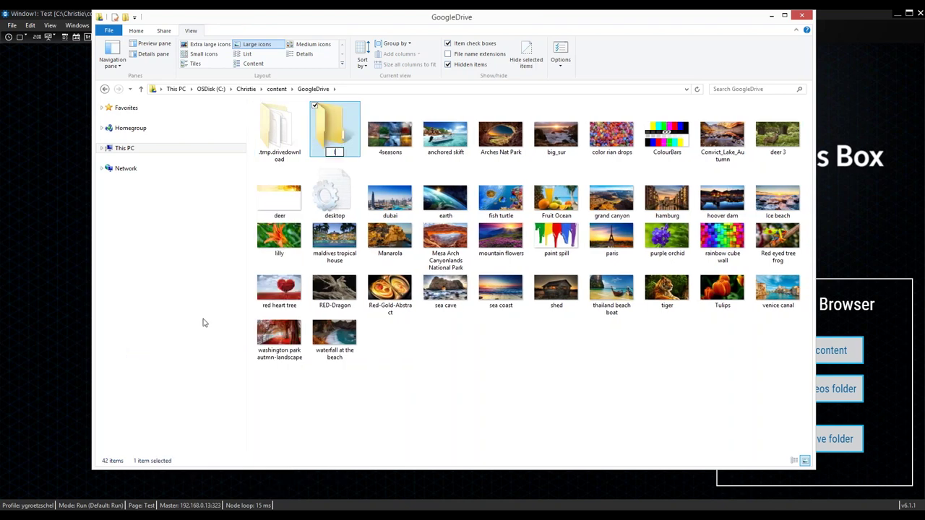
pyautogui.write('mages')
pyautogui.press('Return')
# Step: Move all picture files from the GoogleDrive folder into the Images subfolder, leaving out the desktop file
pyautogui.click(390, 134)
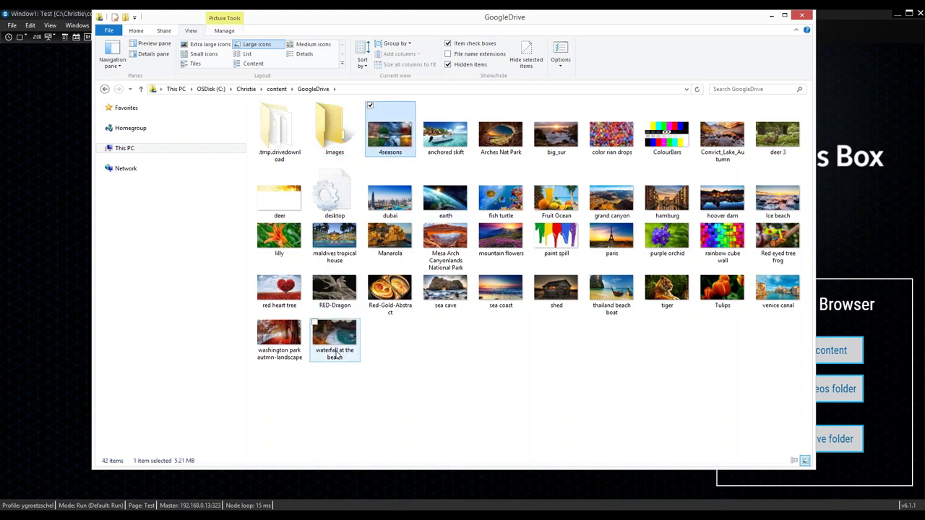
pyautogui.hotkey('ctrl', 'a')
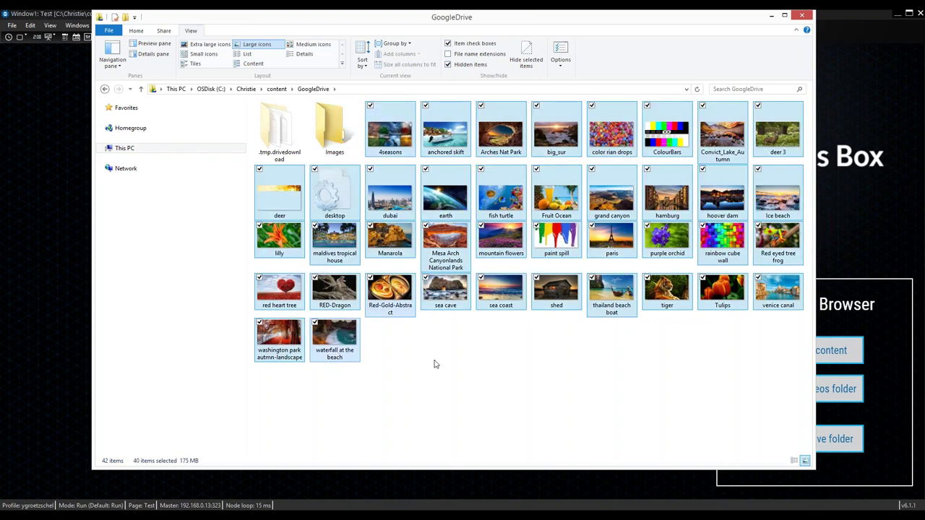
pyautogui.click(388, 180)
pyautogui.click(390, 135)
pyautogui.keyDown('shift'); pyautogui.click(340, 332); pyautogui.keyUp('shift')
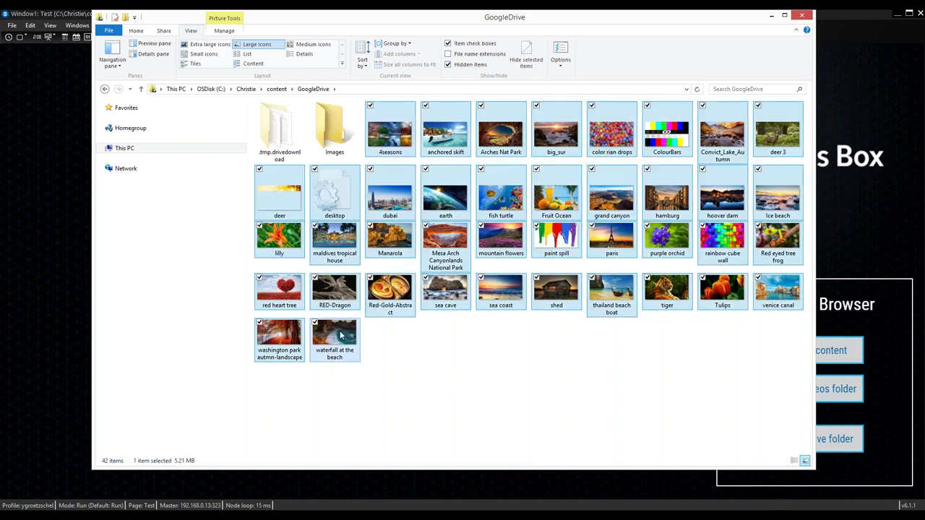
pyautogui.keyDown('ctrl'); pyautogui.click(342, 199); pyautogui.keyUp('ctrl')
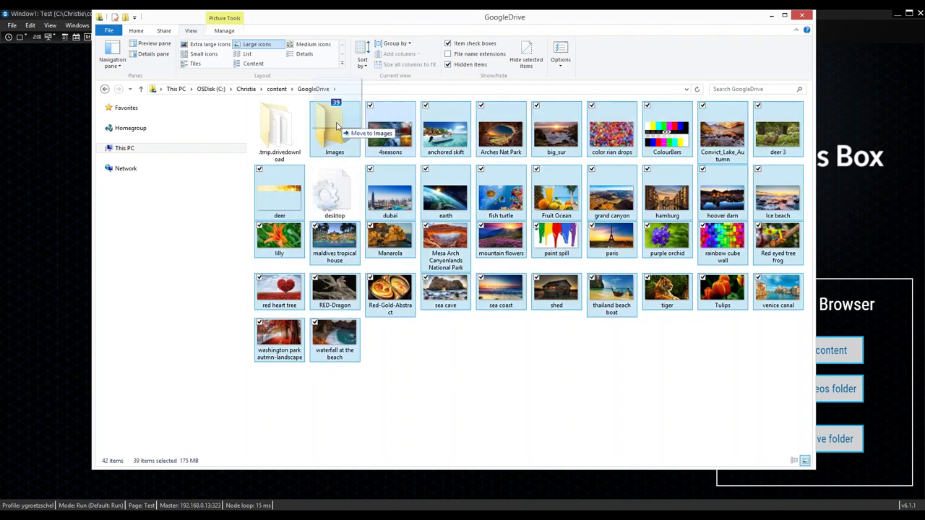
pyautogui.moveTo(335, 130); pyautogui.dragTo(335, 132)
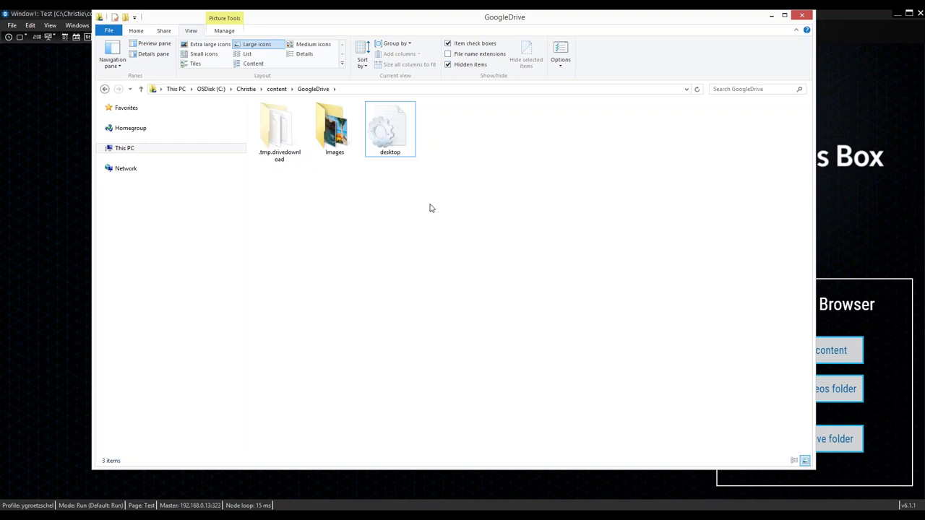
# Step: Open the Images subfolder to check the moved pictures, and minimize File Explorer
pyautogui.click(336, 144)
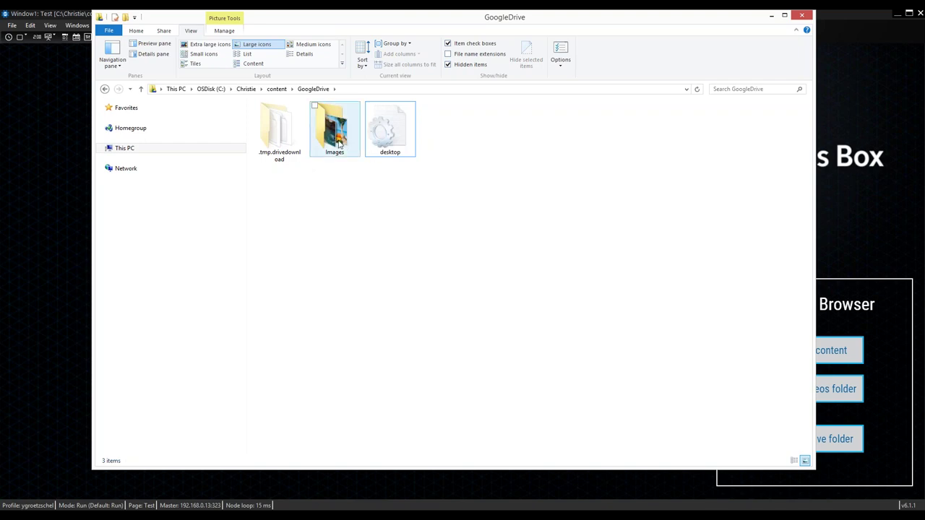
pyautogui.doubleClick(338, 143)
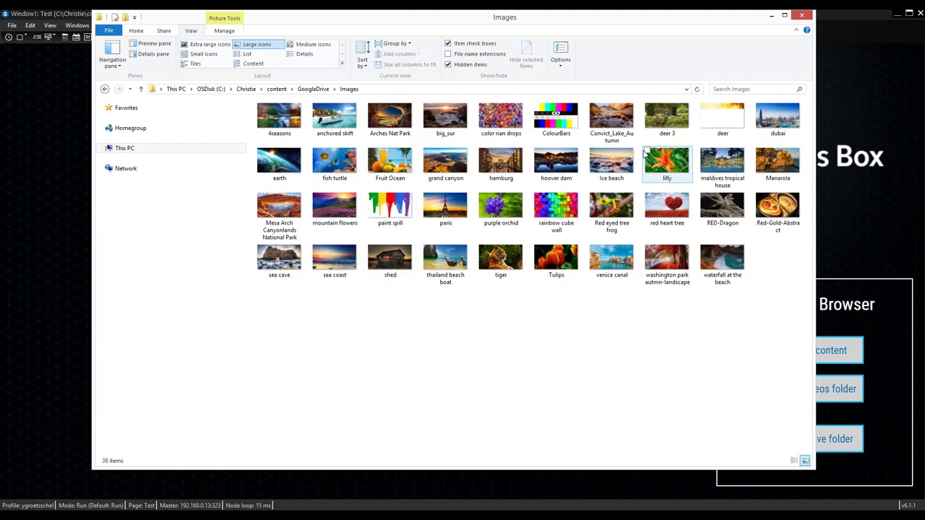
pyautogui.click(771, 14)
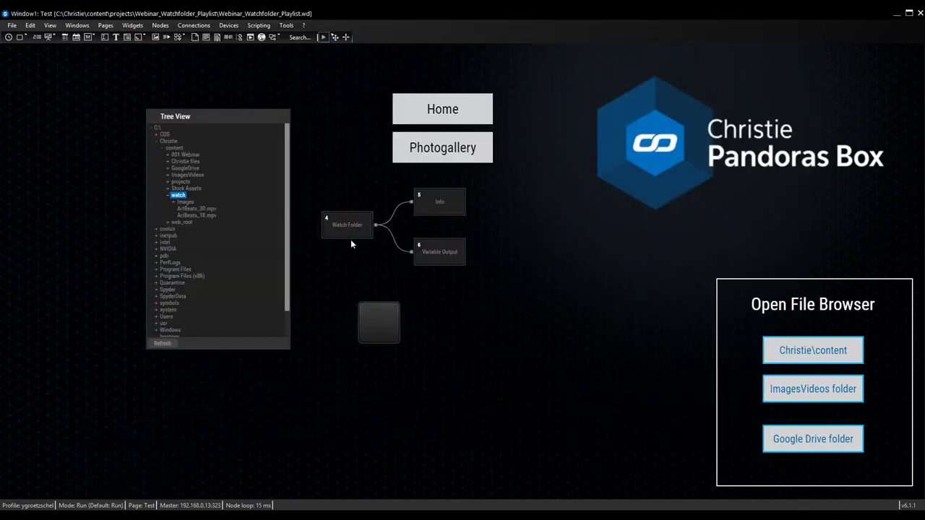
# Step: Set the Watch Folder node's path to the Images subfolder of C:\Christie\content\GoogleDrive and confirm the node settings
pyautogui.doubleClick(354, 227)
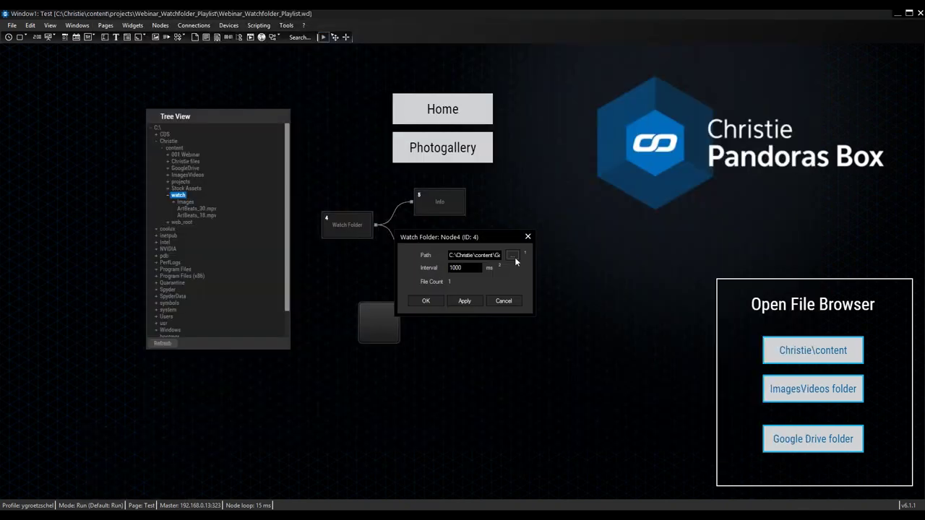
pyautogui.click(512, 256)
pyautogui.doubleClick(422, 257)
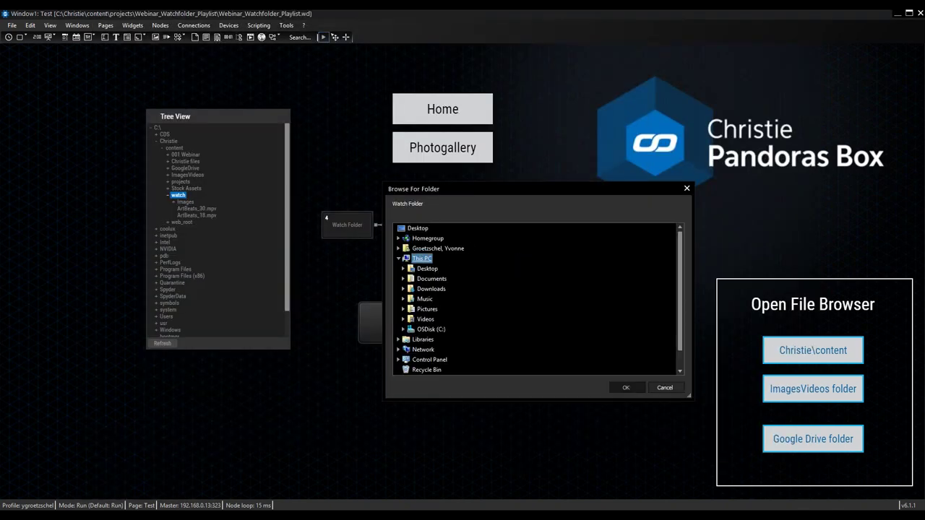
pyautogui.click(432, 328)
pyautogui.doubleClick(431, 329)
pyautogui.scroll(-2, 430, 289)
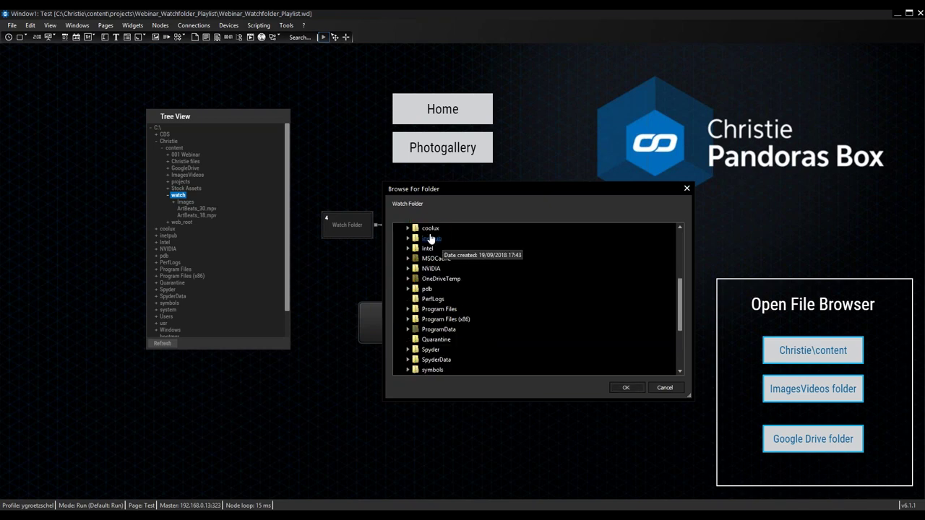
pyautogui.scroll(5, 438, 268)
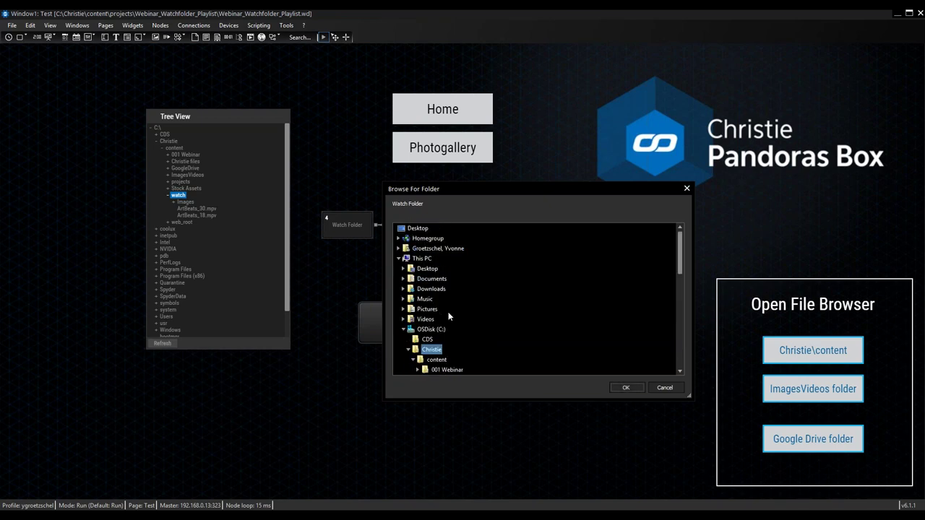
pyautogui.scroll(-1, 449, 316)
pyautogui.click(436, 329)
pyautogui.scroll(-2, 517, 307)
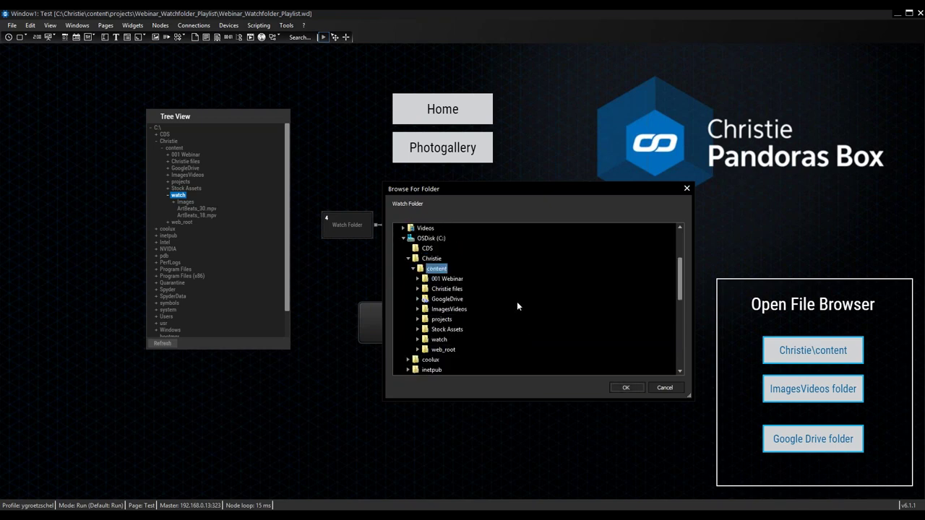
pyautogui.click(447, 299)
pyautogui.doubleClick(447, 299)
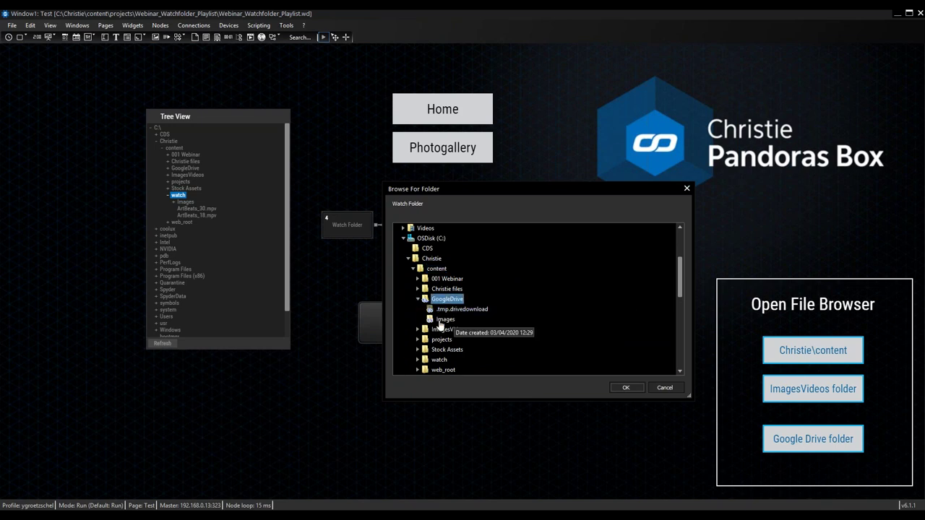
pyautogui.click(442, 319)
pyautogui.click(625, 388)
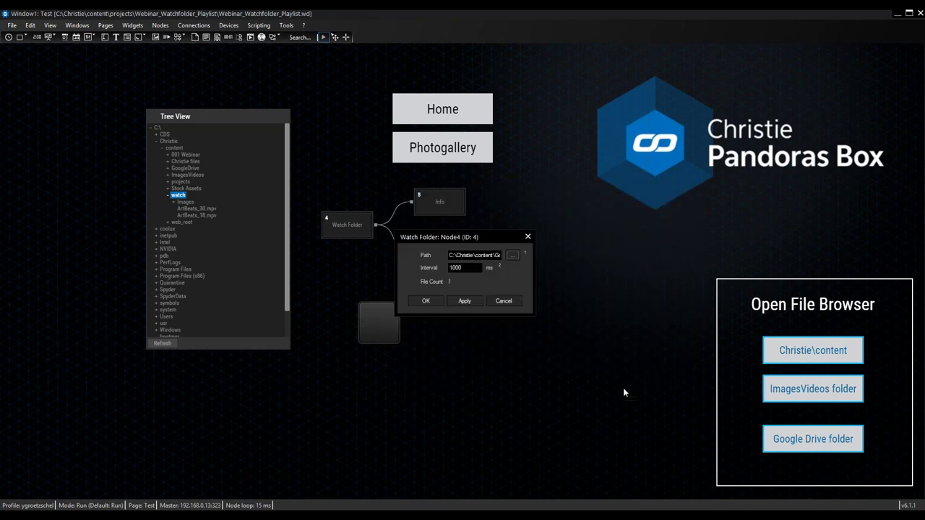
pyautogui.click(468, 299)
pyautogui.click(428, 302)
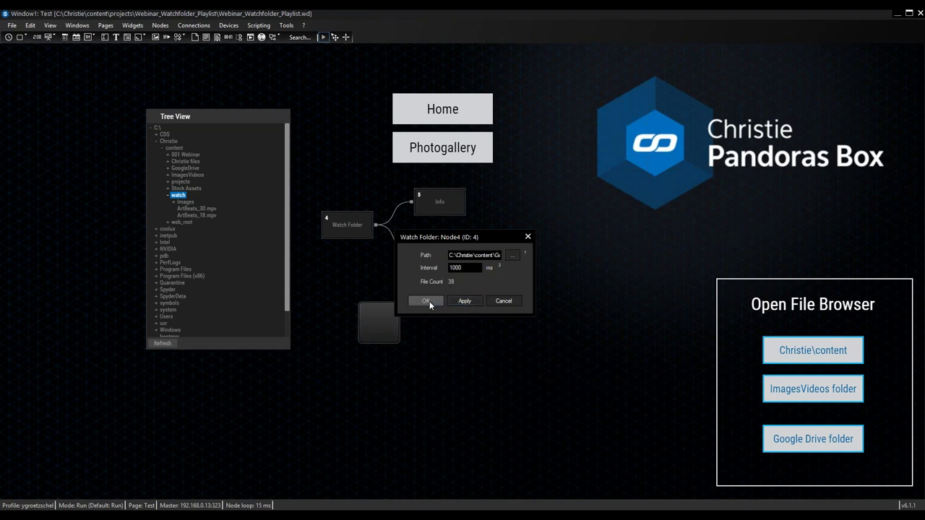
# Step: Open the CustomScript widget's settings and execute its On Press script to list the watched files in the Debug Logger
pyautogui.rightClick(396, 317)
pyautogui.click(634, 229)
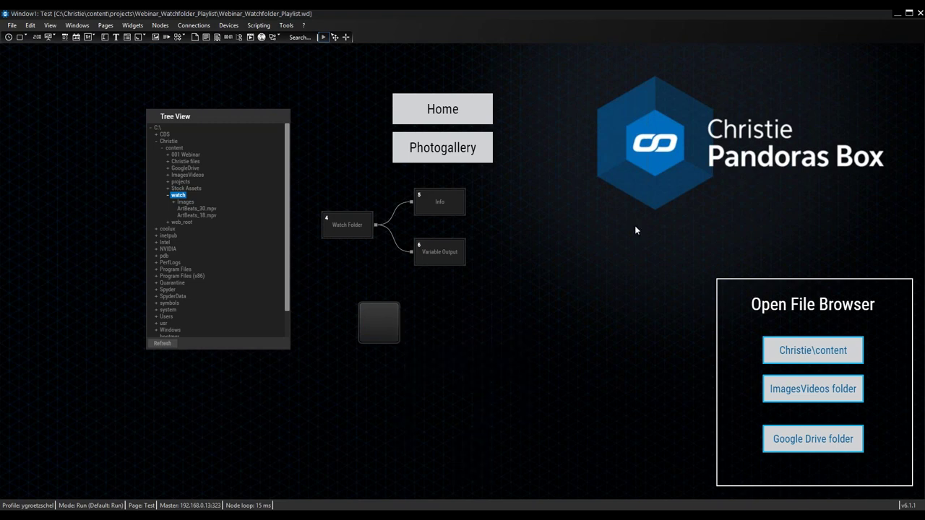
pyautogui.moveTo(580, 95); pyautogui.dragTo(739, 63)
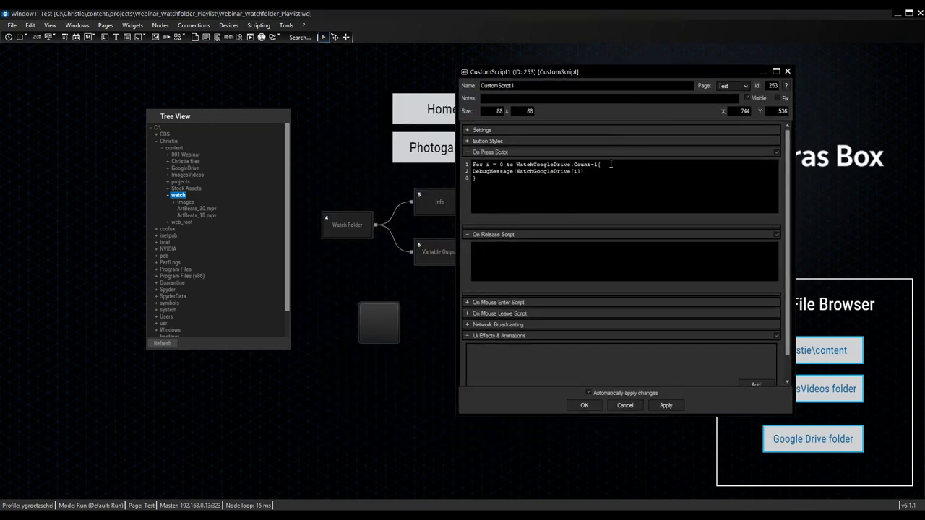
pyautogui.rightClick(571, 178)
pyautogui.click(585, 185)
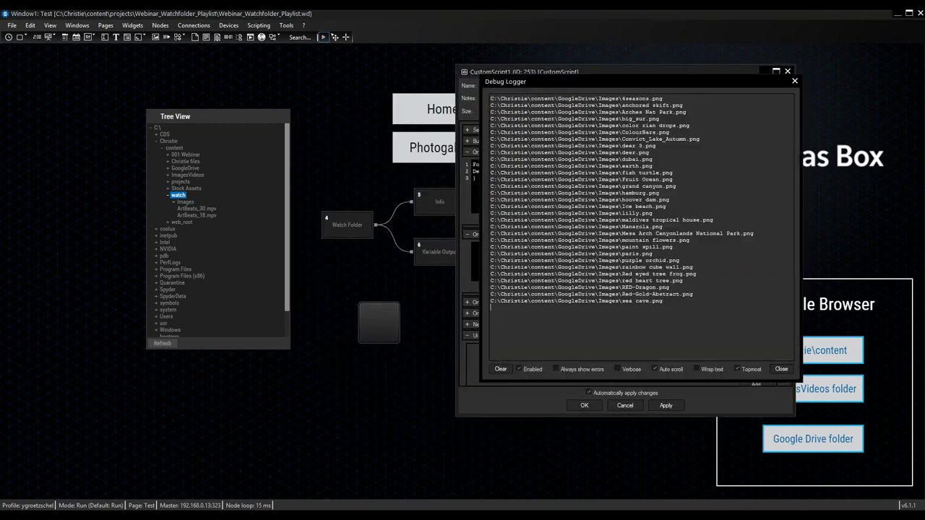
# Step: Review the listed image paths in the Debug Logger, and close both the logger and the CustomScript settings
pyautogui.click(669, 213)
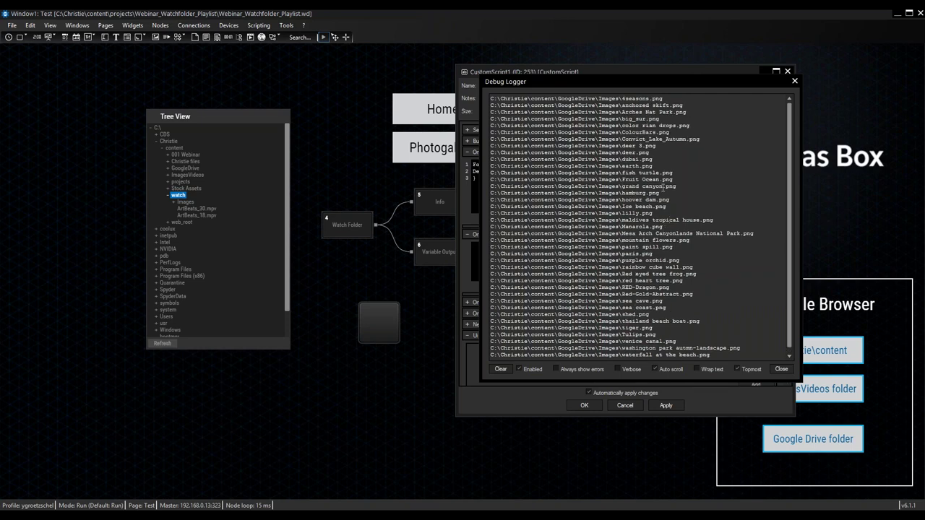
pyautogui.scroll(-1, 677, 192)
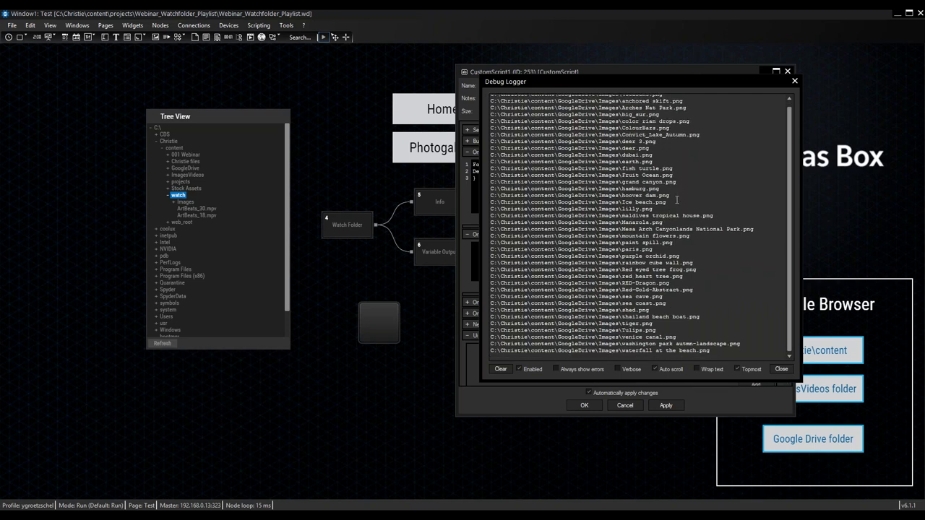
pyautogui.scroll(1, 677, 202)
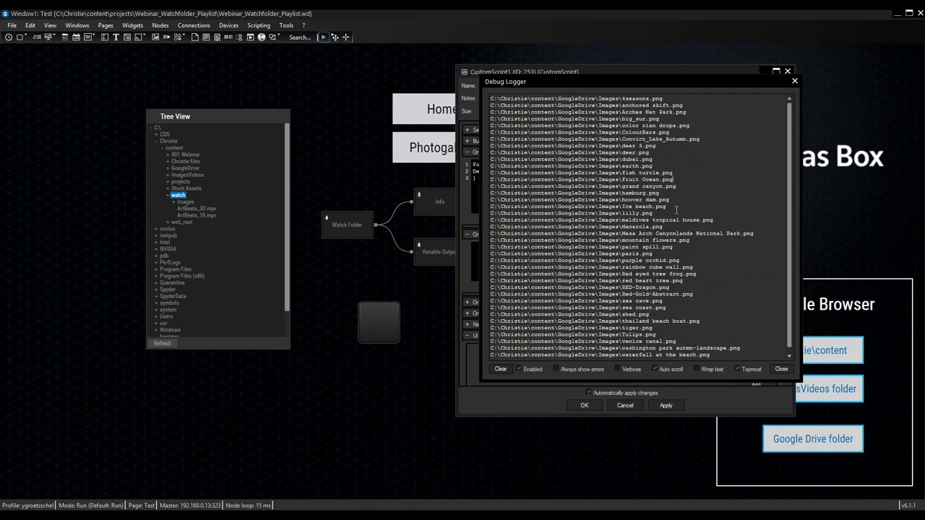
pyautogui.click(795, 81)
pyautogui.moveTo(721, 70); pyautogui.dragTo(684, 74)
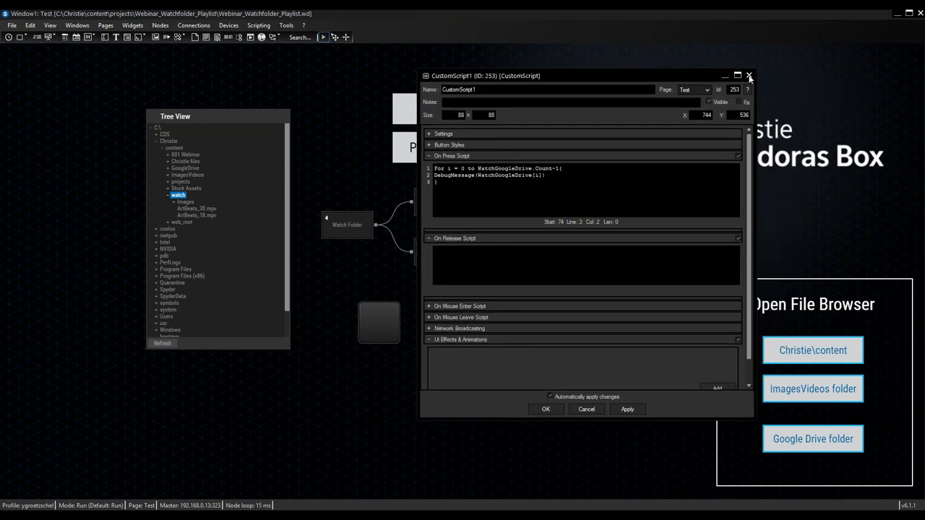
pyautogui.click(749, 76)
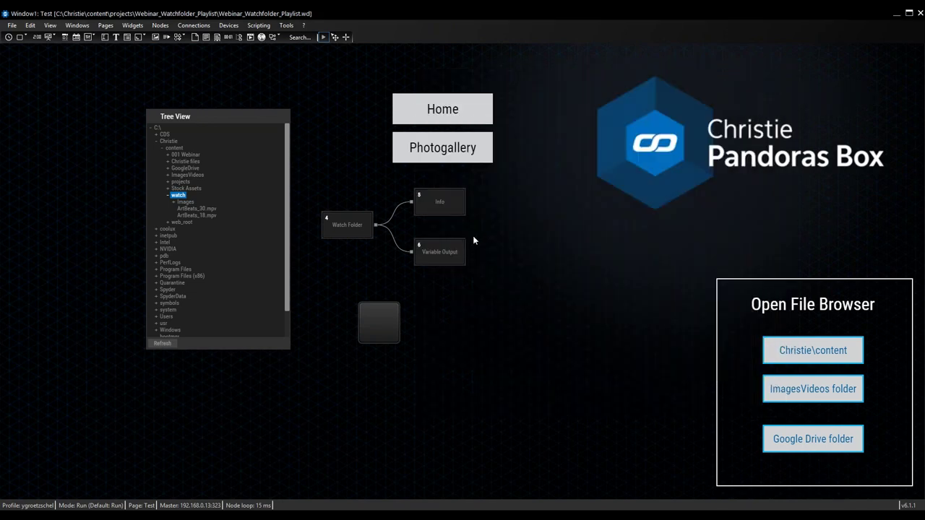
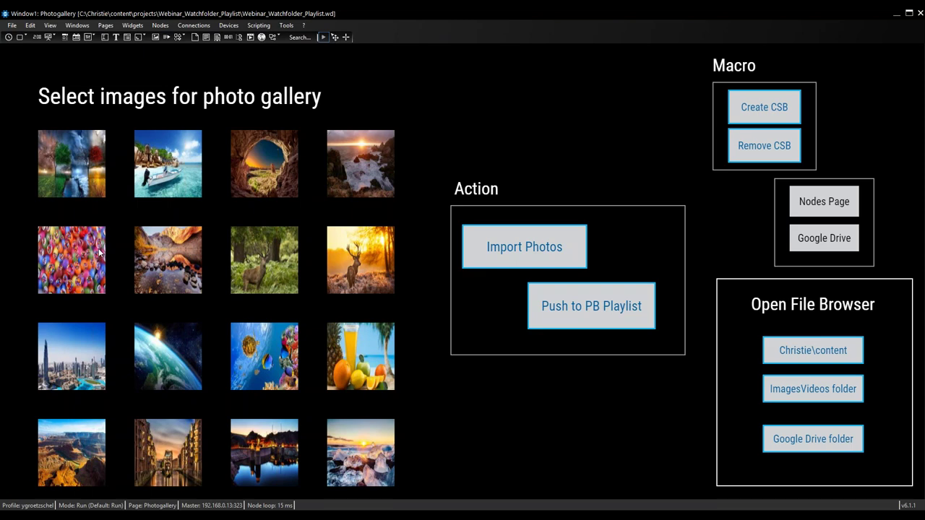
# Step: Select the autumn lake, forest deer, tropical fish, canyon, Hamburg, dam and ice beach photos, and push them to the PB playlist
pyautogui.click(172, 262)
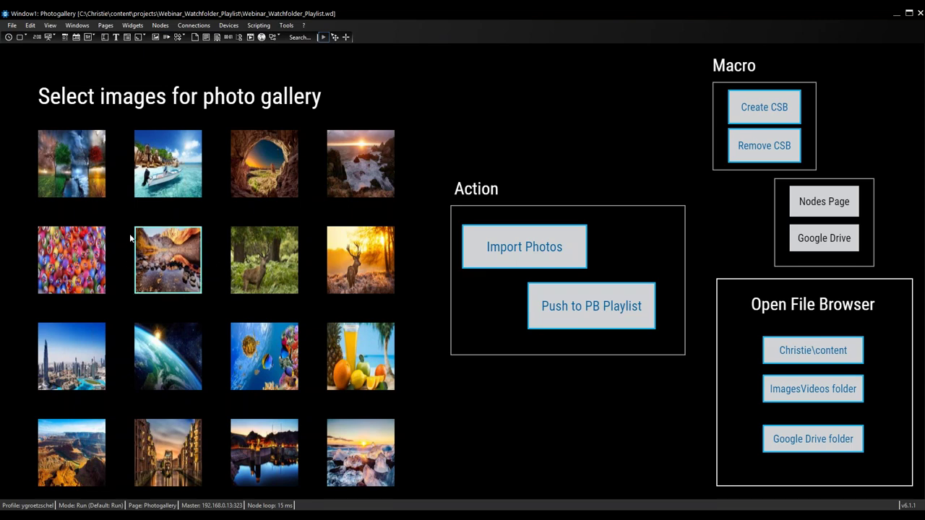
pyautogui.click(173, 268)
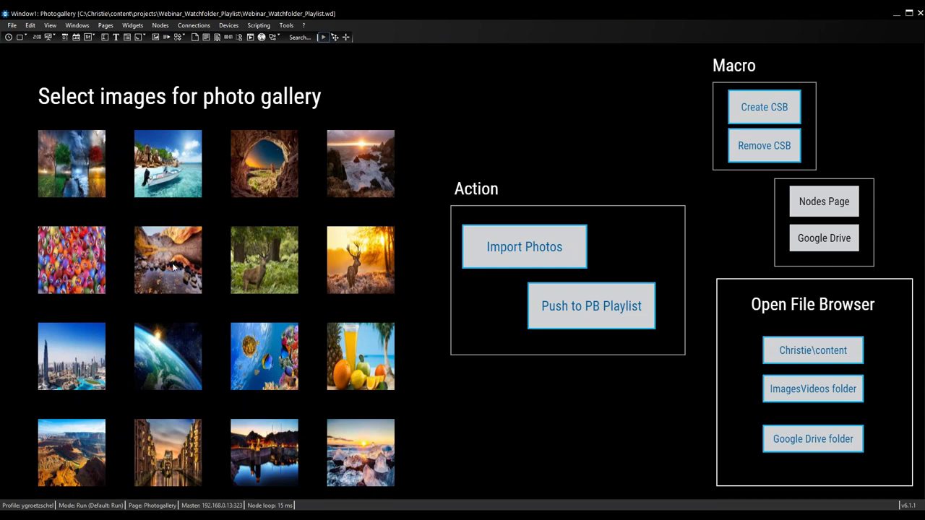
pyautogui.click(173, 267)
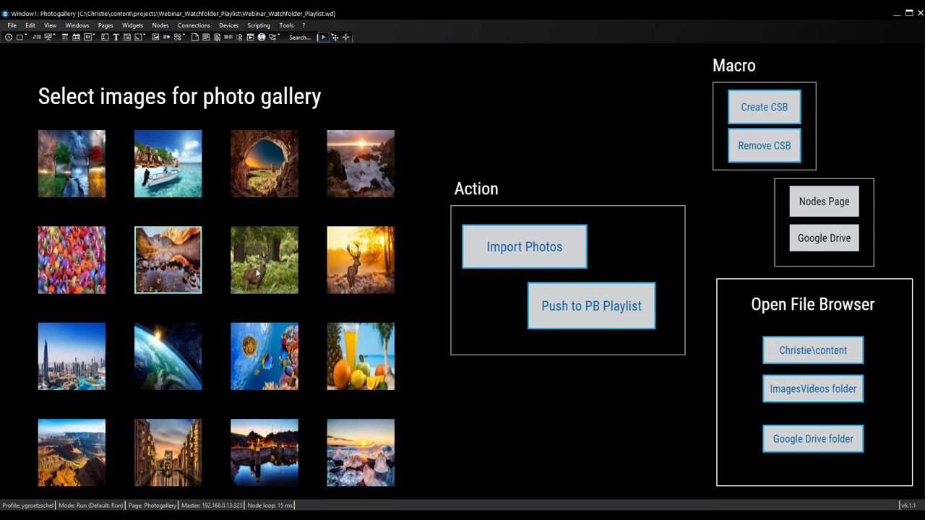
pyautogui.click(273, 273)
pyautogui.click(269, 364)
pyautogui.scroll(-3, 217, 364)
pyautogui.click(168, 363)
pyautogui.click(73, 369)
pyautogui.click(153, 280)
pyautogui.click(179, 265)
pyautogui.click(278, 351)
pyautogui.click(370, 355)
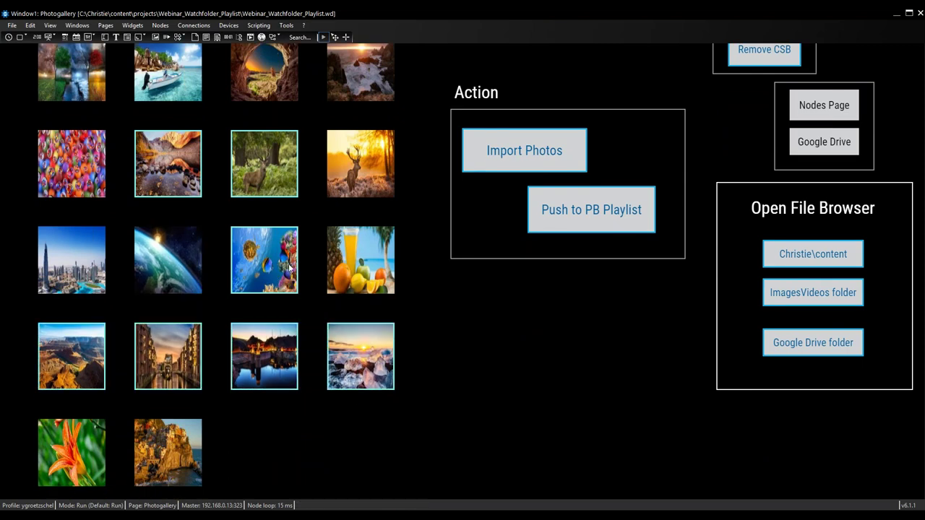
pyautogui.scroll(3, 289, 268)
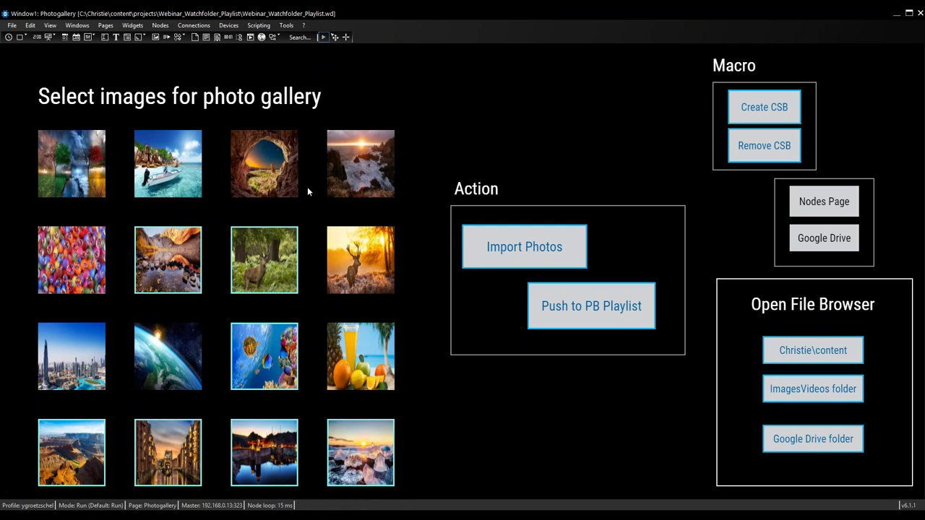
pyautogui.click(563, 321)
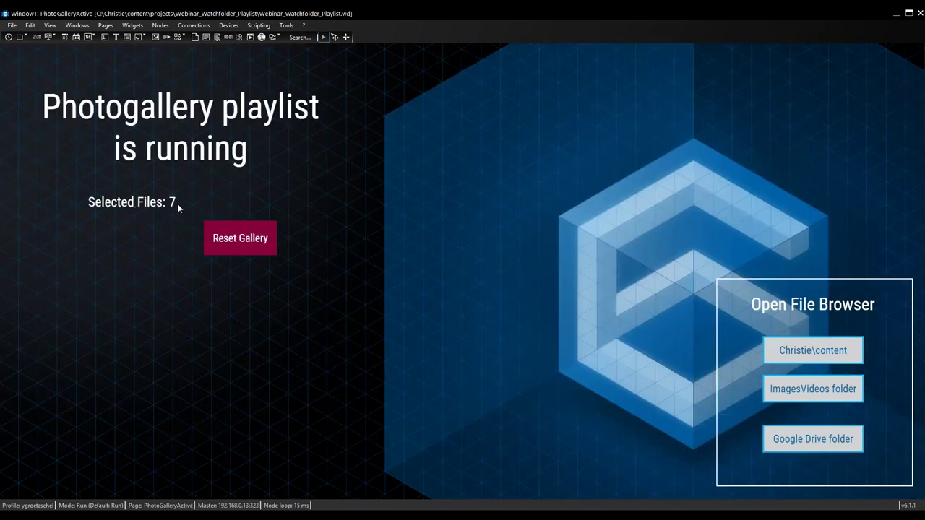
# Step: Switch to Pandoras Box and show the output preview to watch the running photo gallery
pyautogui.moveTo(455, 509)
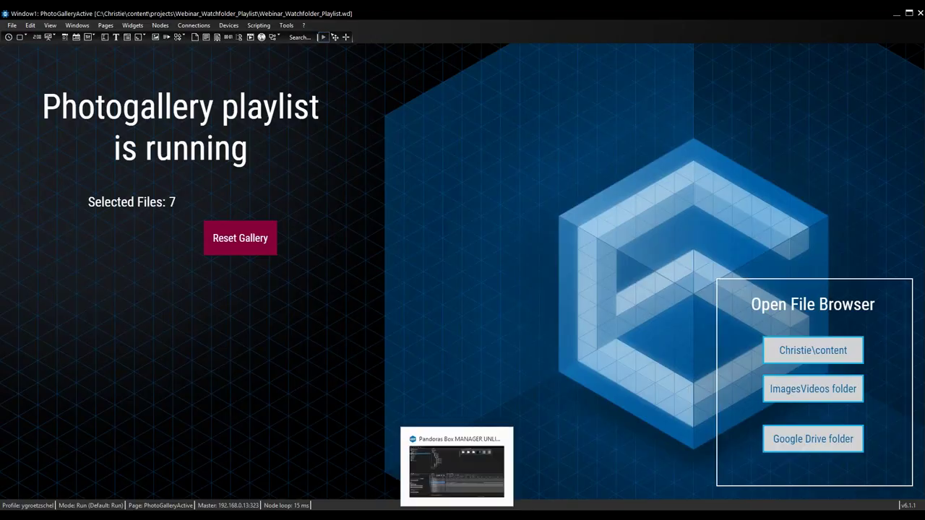
pyautogui.click(457, 471)
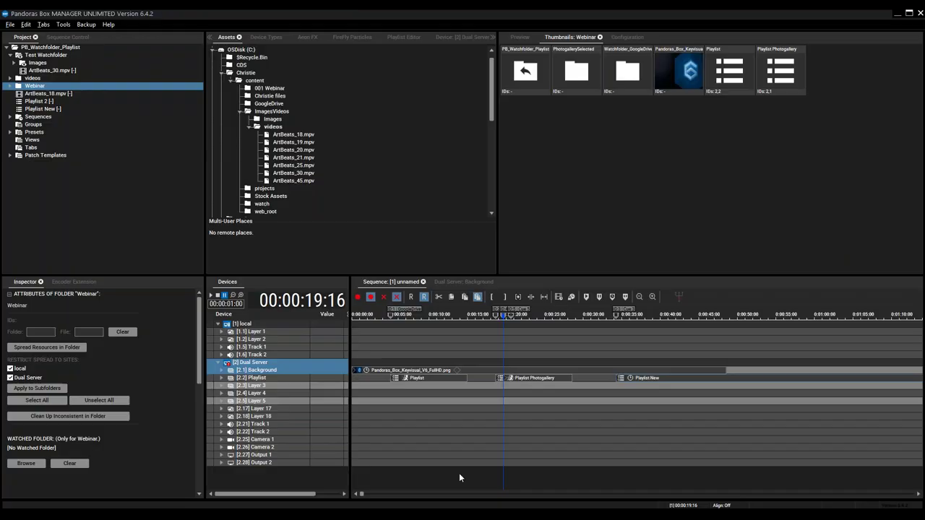
pyautogui.click(506, 40)
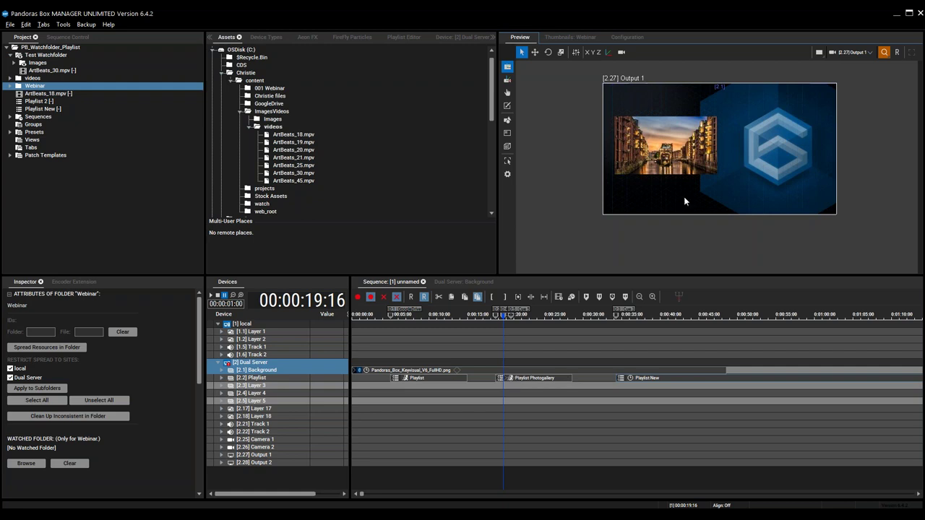
# Step: Reveal the Playlist Photogallery clip in the project tree and open that playlist in the Playlist Editor to check its entries
pyautogui.click(527, 379)
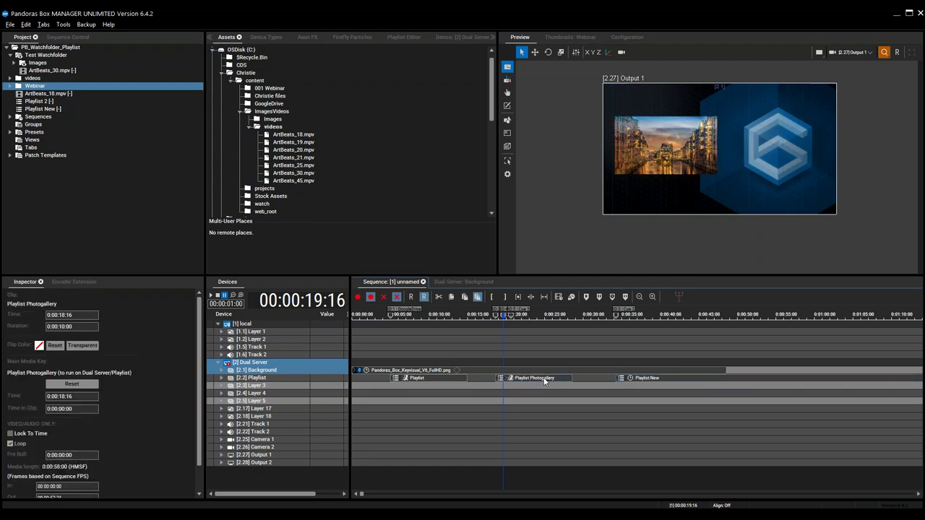
pyautogui.rightClick(544, 382)
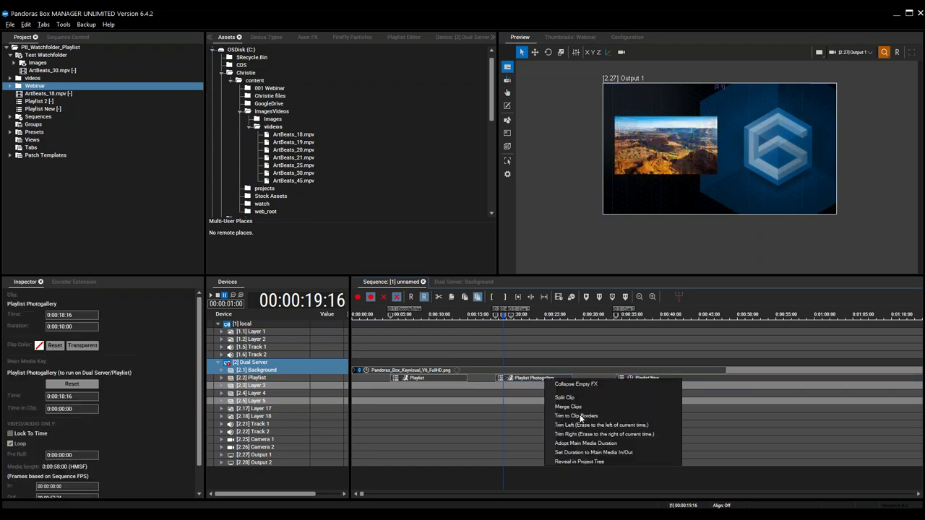
pyautogui.click(586, 461)
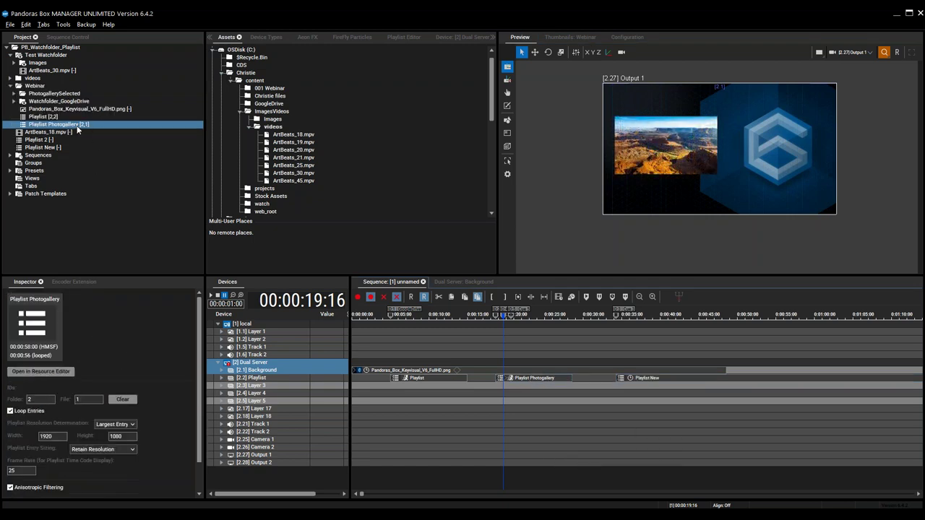
pyautogui.click(43, 372)
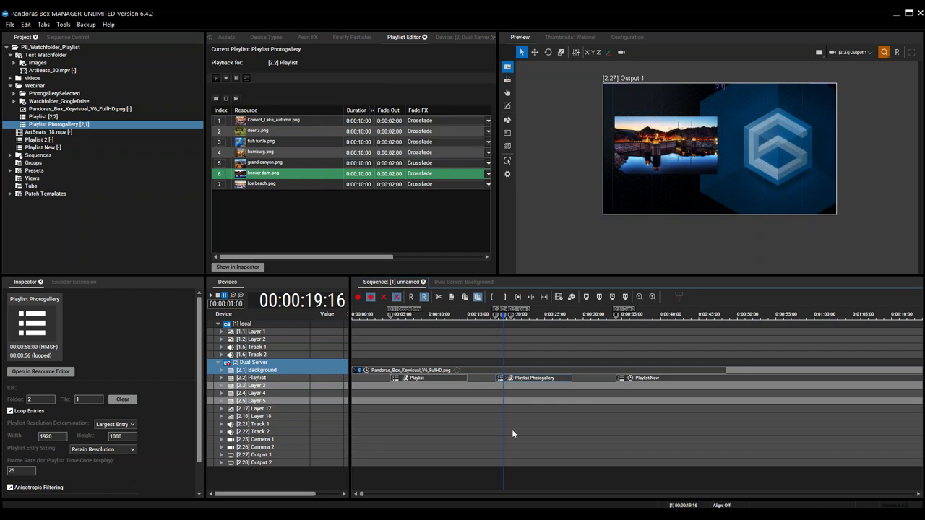
# Step: Switch to Widget Designer and reset the photo gallery
pyautogui.moveTo(469, 499)
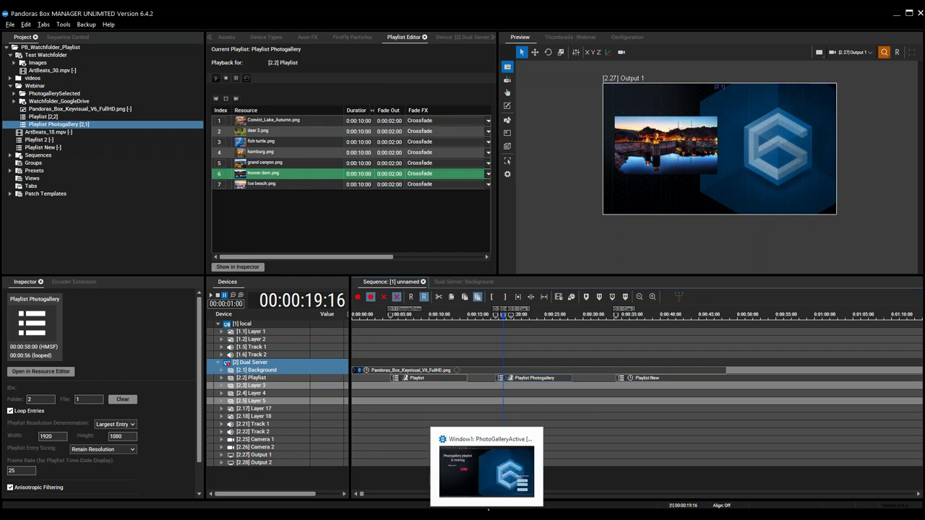
pyautogui.click(479, 470)
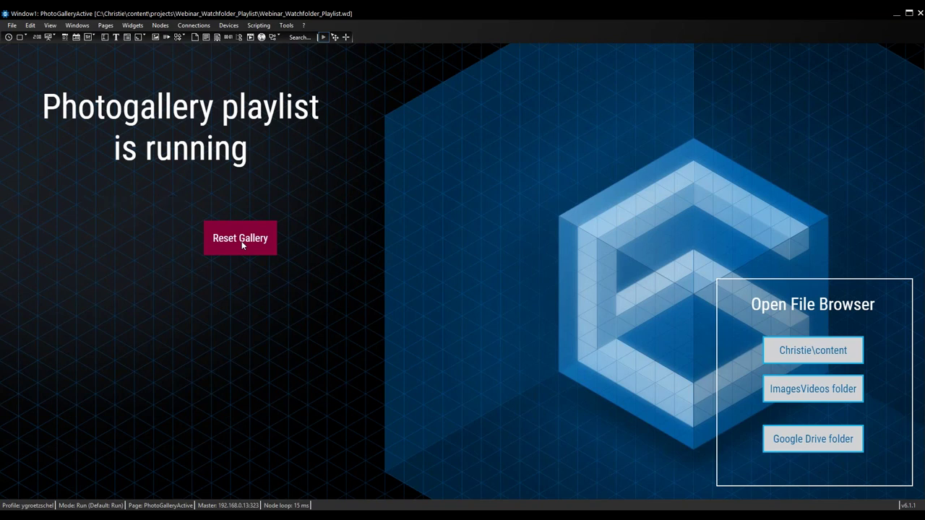
pyautogui.click(242, 246)
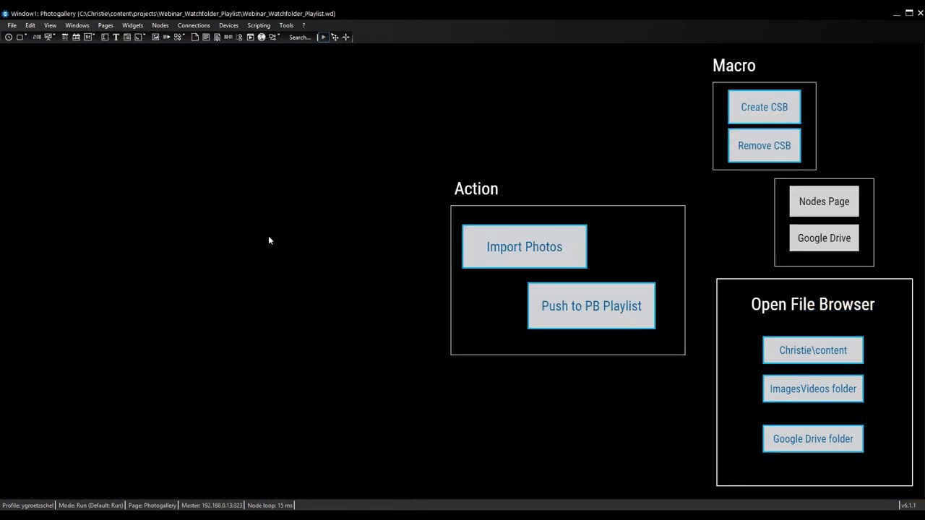
# Step: Switch to Pandoras Box to check the playlist and preview after the reset, and return to Widget Designer
pyautogui.hotkey('alt', 'Tab')
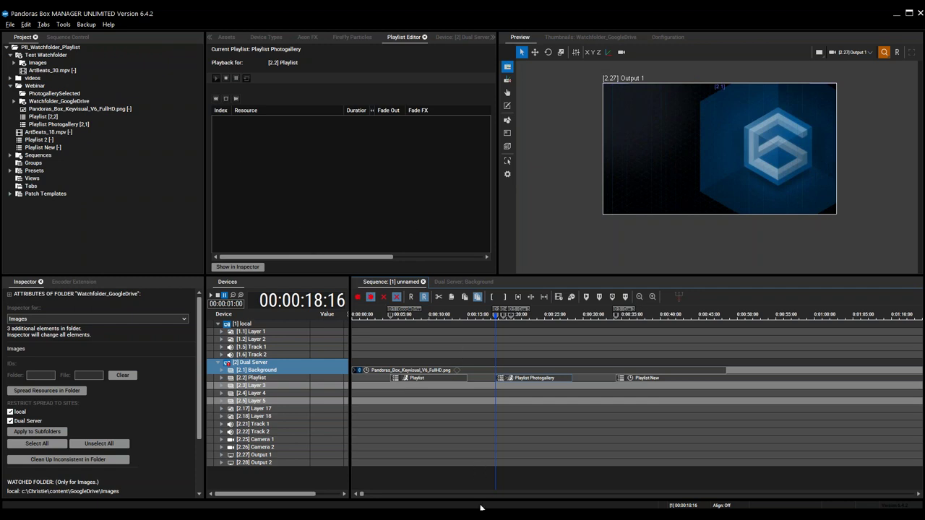
pyautogui.moveTo(484, 512)
pyautogui.click(486, 471)
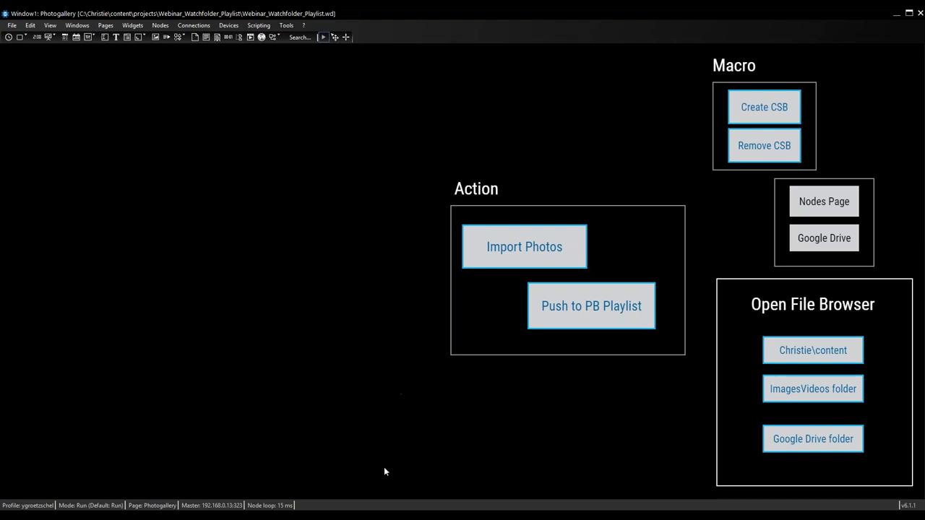
# Step: Switch to the PowerPoint slide show, reveal the Photo Gallery Workflow points to read them, and return to Widget Designer
pyautogui.moveTo(427, 514)
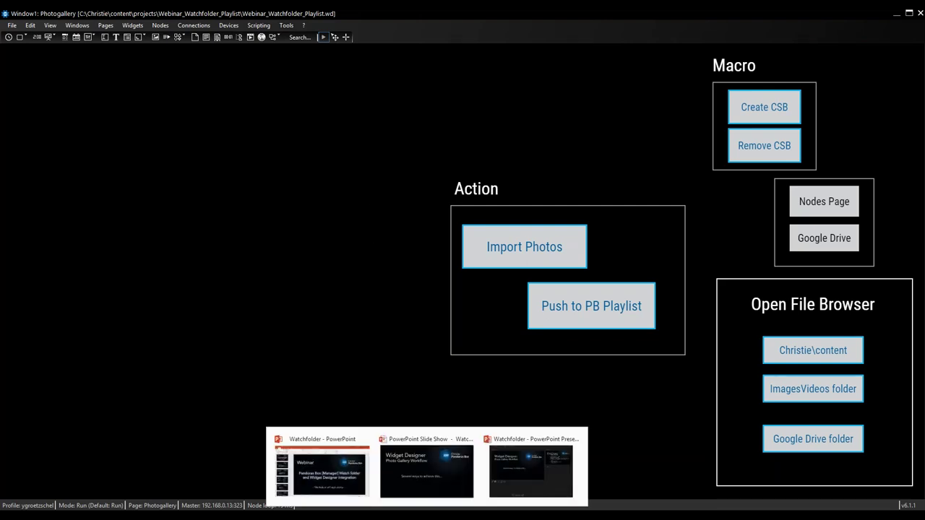
pyautogui.click(427, 471)
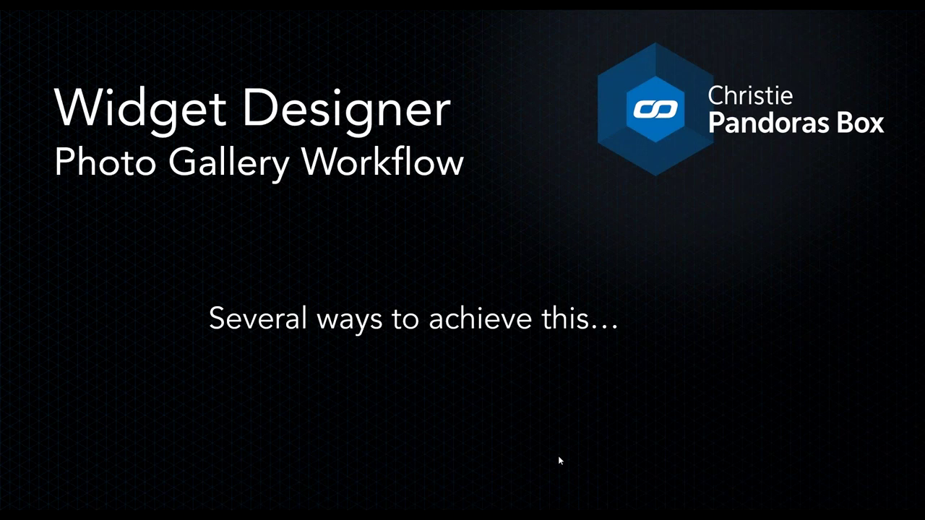
pyautogui.click(557, 460)
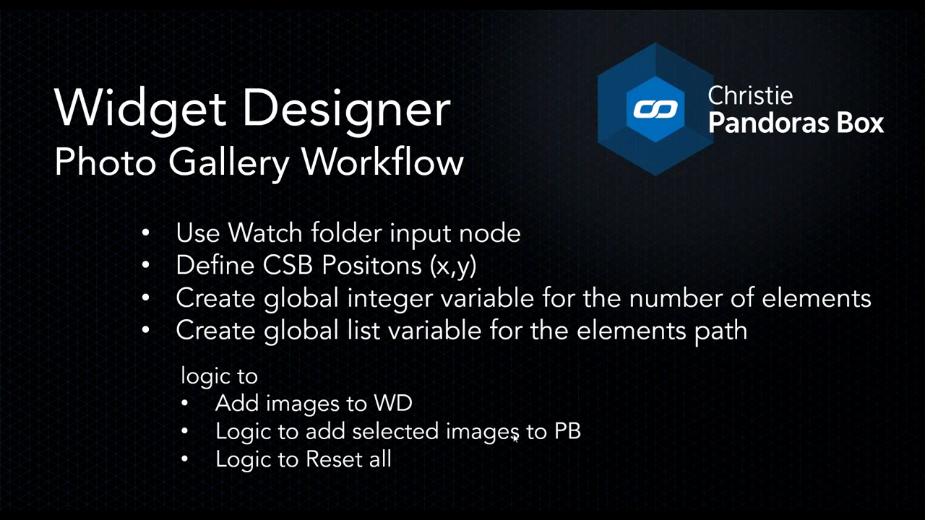
pyautogui.hotkey('alt', 'Tab')
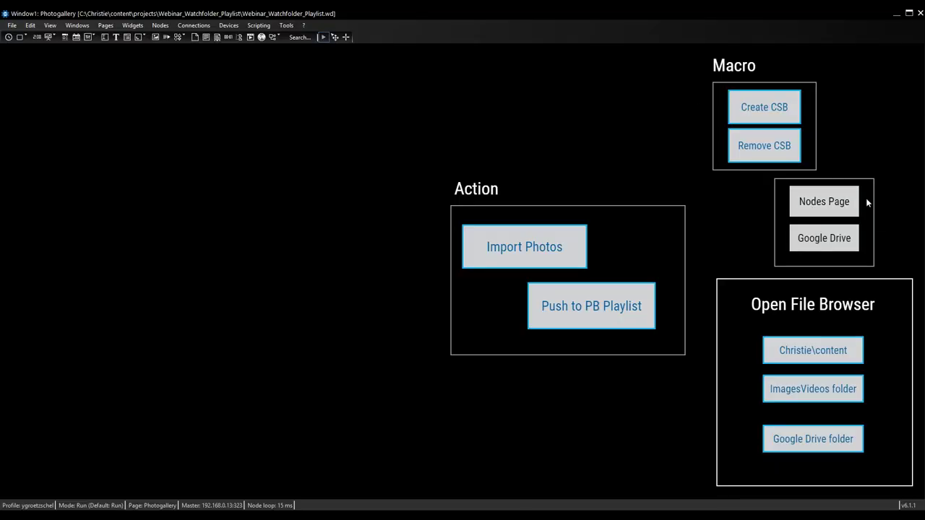
# Step: Go to the Nodes page and check the path and interval settings of the Watch Folder node
pyautogui.click(824, 201)
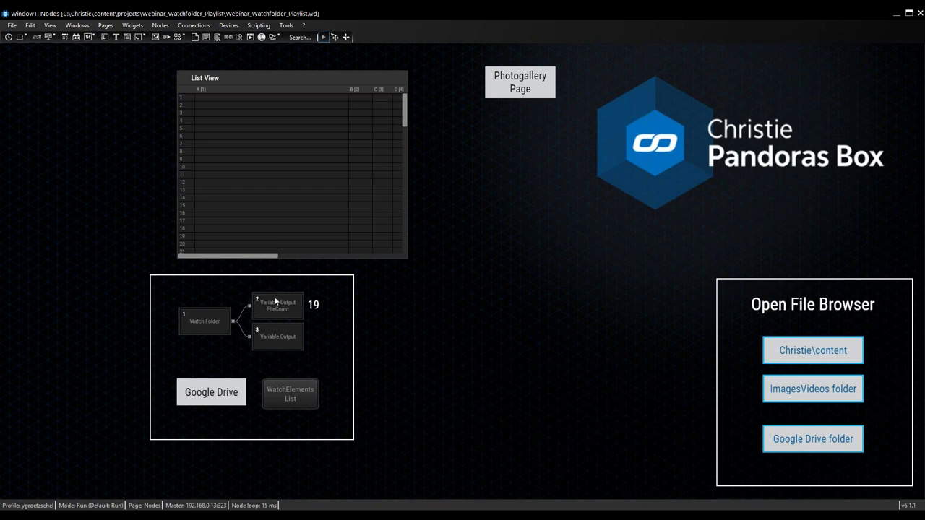
pyautogui.doubleClick(204, 319)
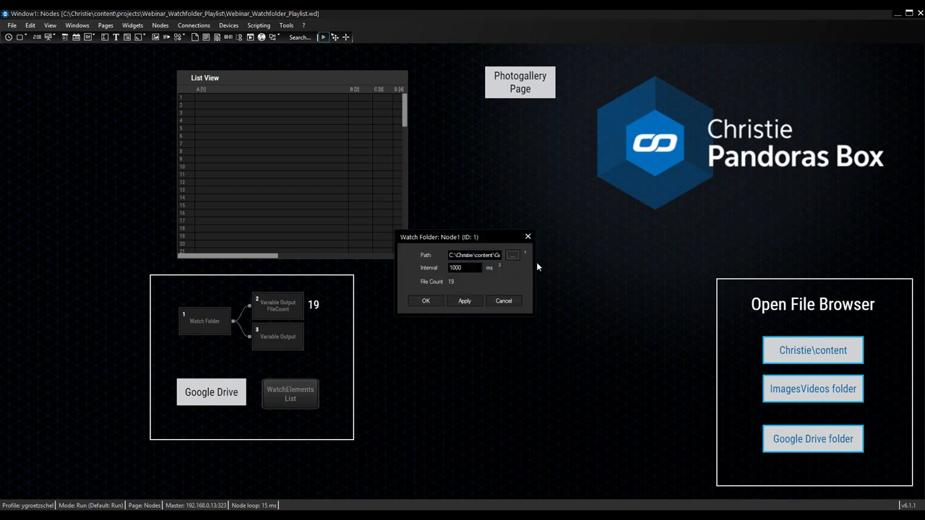
pyautogui.moveTo(491, 237); pyautogui.dragTo(514, 223)
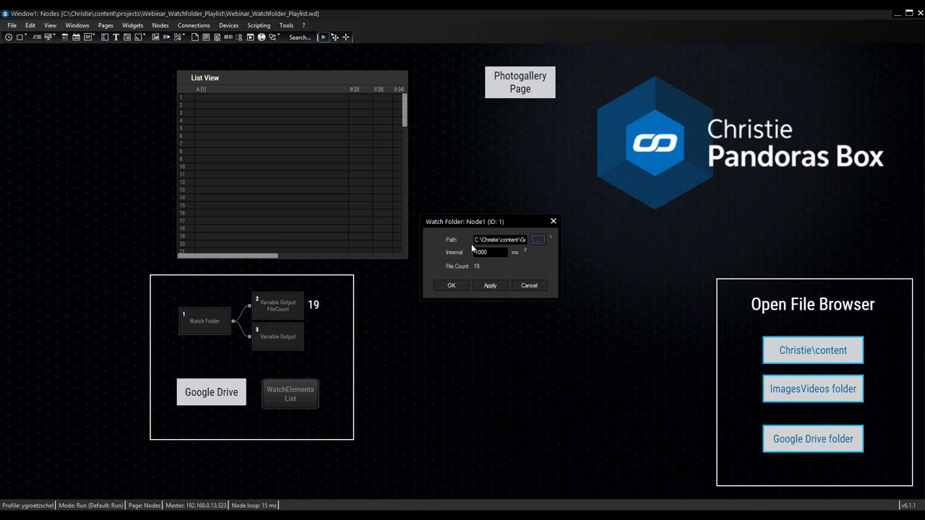
pyautogui.click(452, 284)
# Step: Check which variable name and value the FileCount Variable Output node (node 2) uses
pyautogui.doubleClick(282, 304)
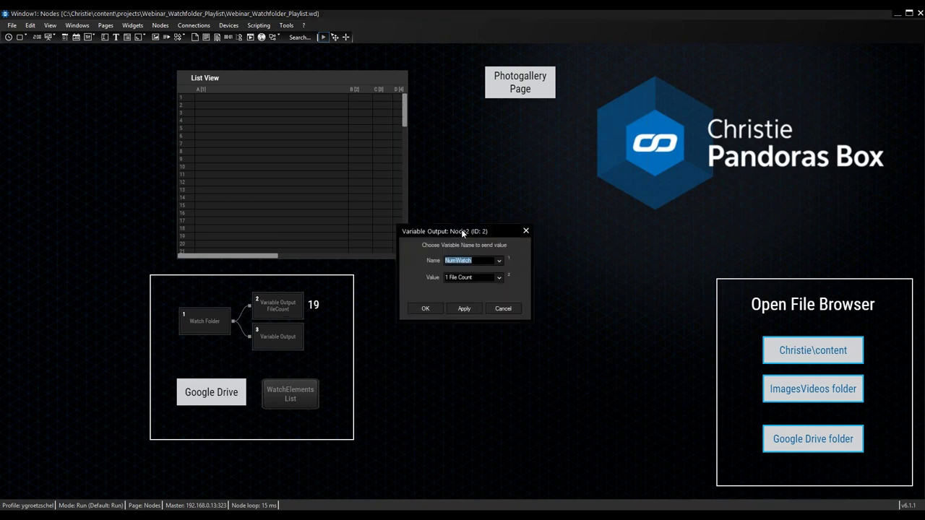
pyautogui.moveTo(461, 229); pyautogui.dragTo(484, 206)
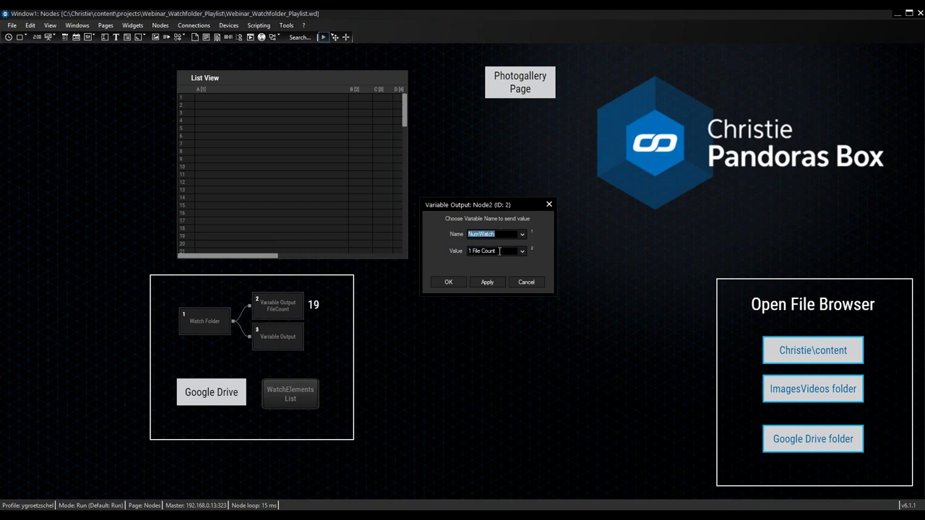
pyautogui.click(448, 281)
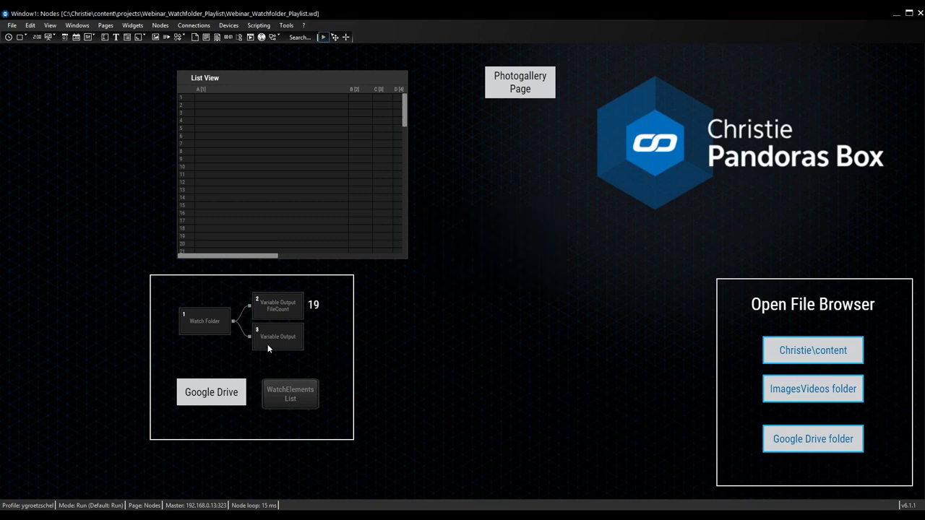
# Step: Check the variable name and value settings of the second Variable Output node (node 3), then close its settings
pyautogui.doubleClick(279, 334)
pyautogui.moveTo(440, 227); pyautogui.dragTo(496, 205)
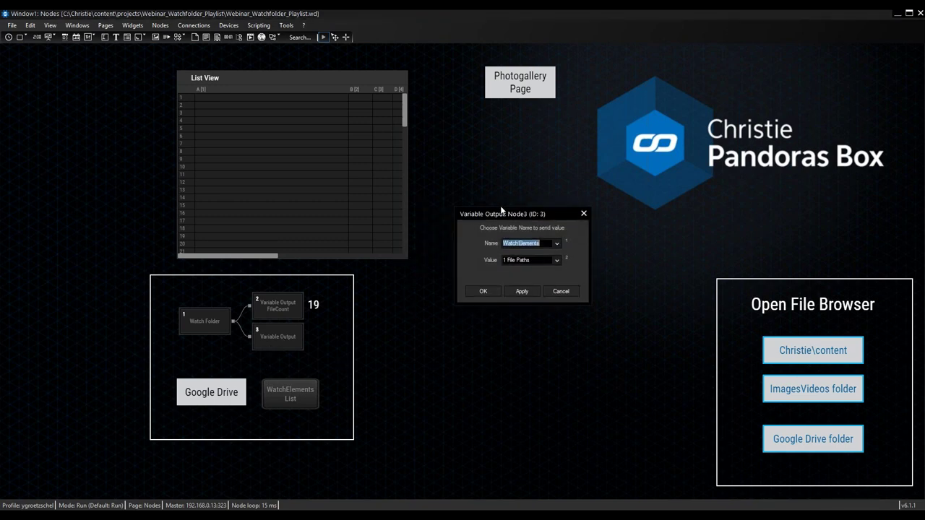
pyautogui.click(545, 237)
pyautogui.click(538, 253)
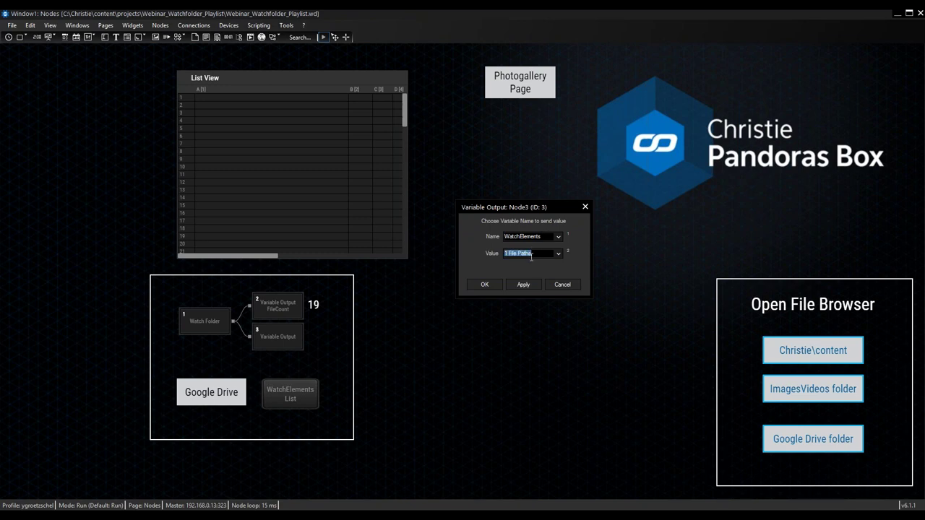
pyautogui.click(482, 284)
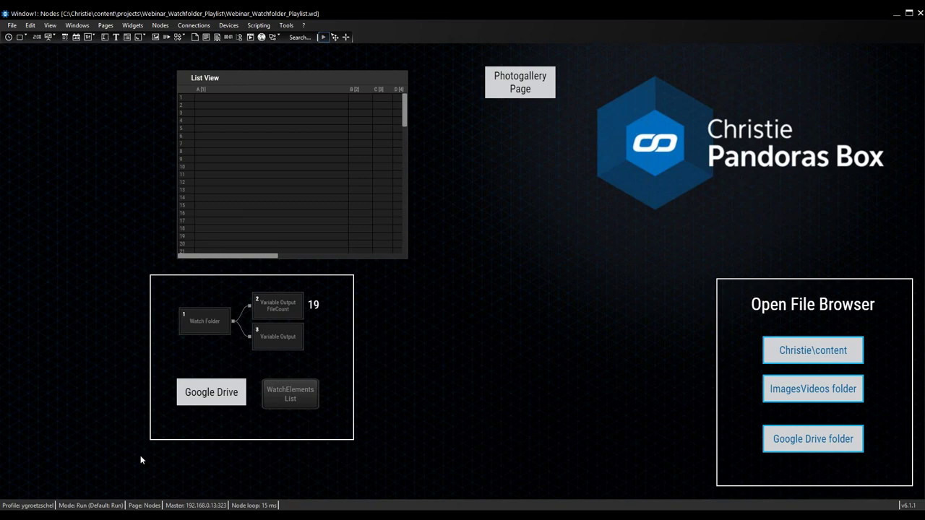
# Step: Open the Google Drive images folder to view its photos, minimize it, and return to the Photogallery page
pyautogui.click(201, 400)
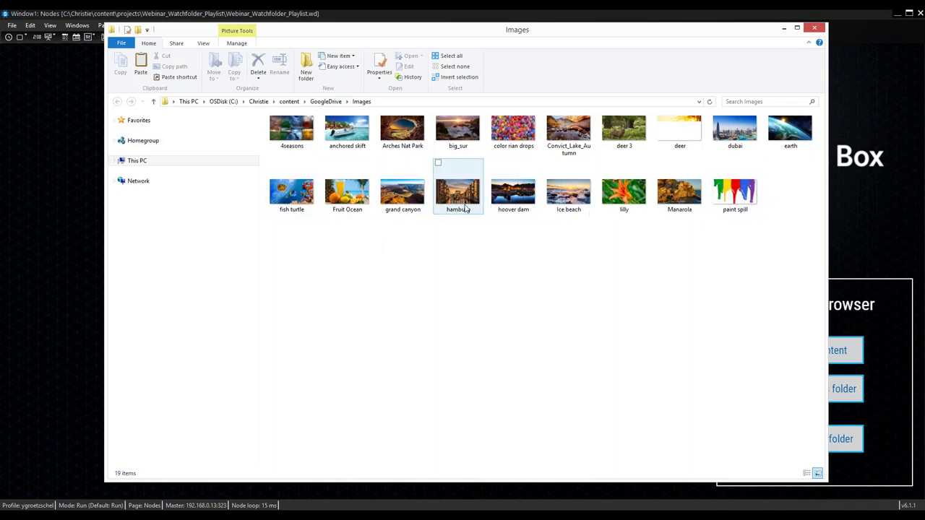
pyautogui.click(784, 27)
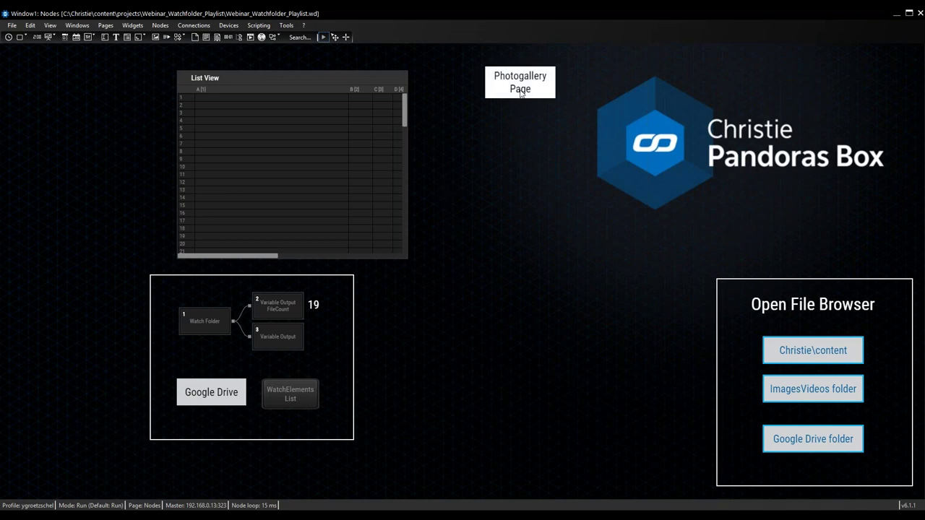
pyautogui.click(522, 92)
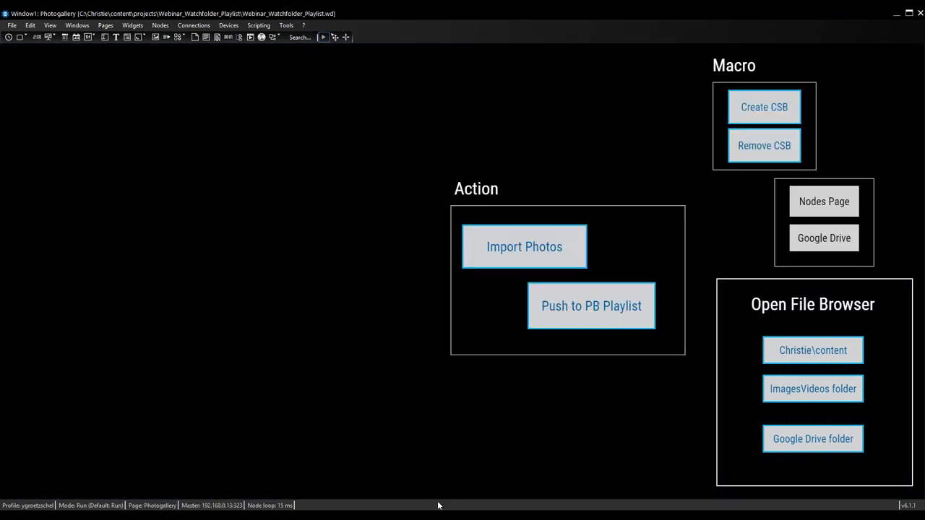
# Step: Switch to the PowerPoint slide show to review the workflow's variables and logic, and return to Widget Designer
pyautogui.moveTo(427, 519)
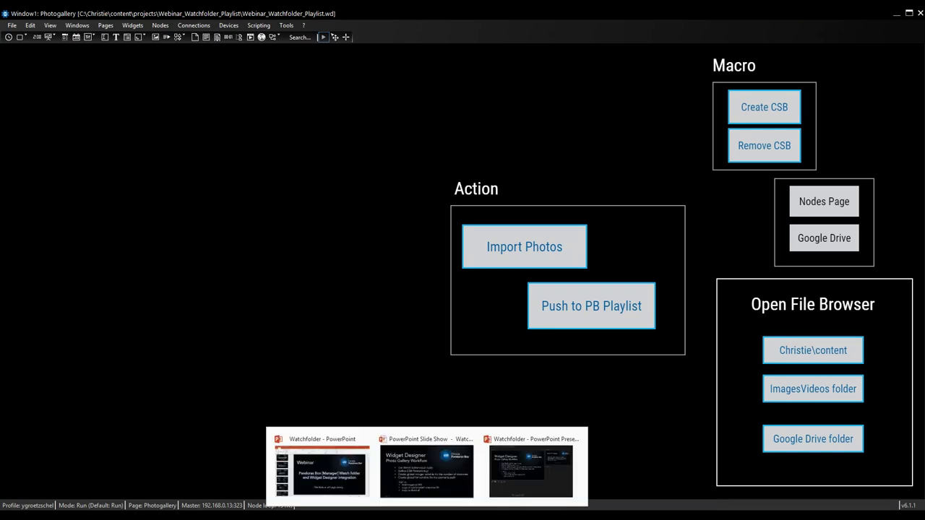
pyautogui.click(434, 473)
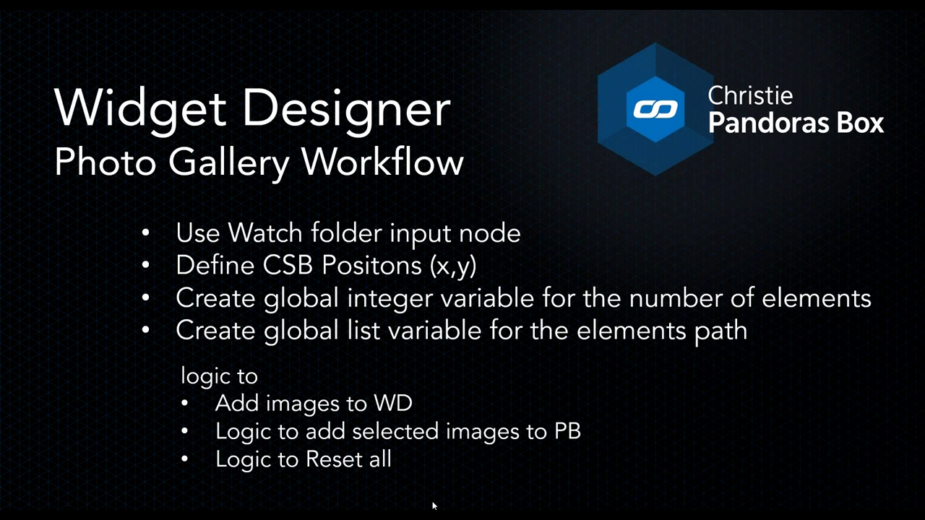
pyautogui.hotkey('alt', 'Tab')
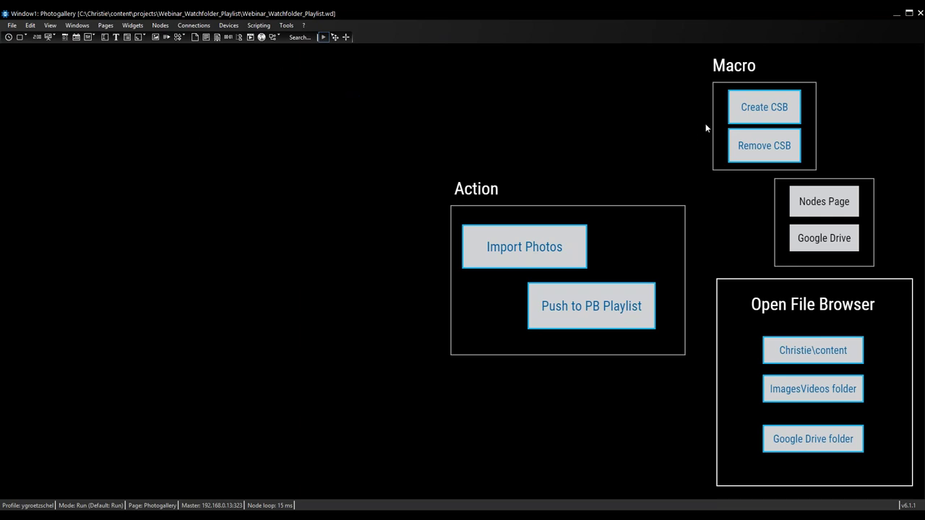
# Step: Open the Remove CSB button's properties and examine the parameters in its On Press script
pyautogui.rightClick(792, 161)
pyautogui.press('Escape')
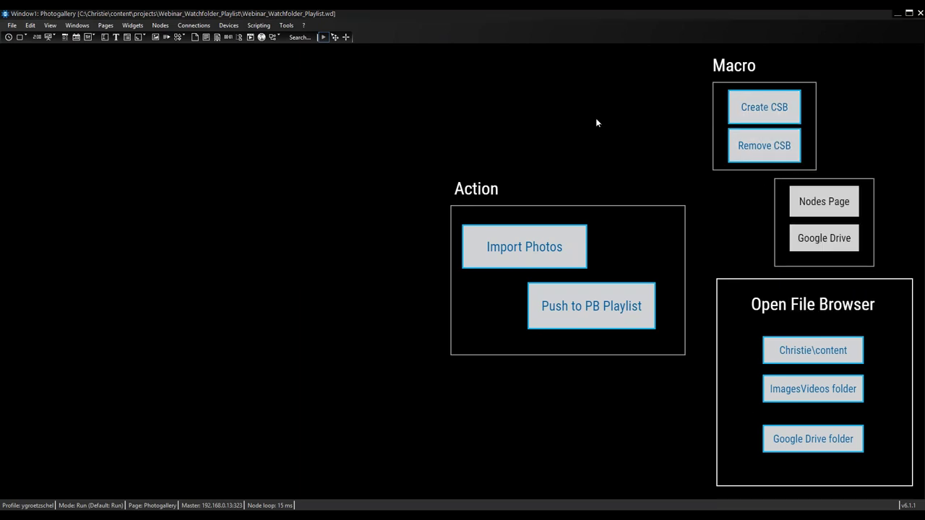
pyautogui.moveTo(552, 104); pyautogui.dragTo(597, 74)
pyautogui.moveTo(470, 174); pyautogui.dragTo(340, 164)
pyautogui.click(402, 168)
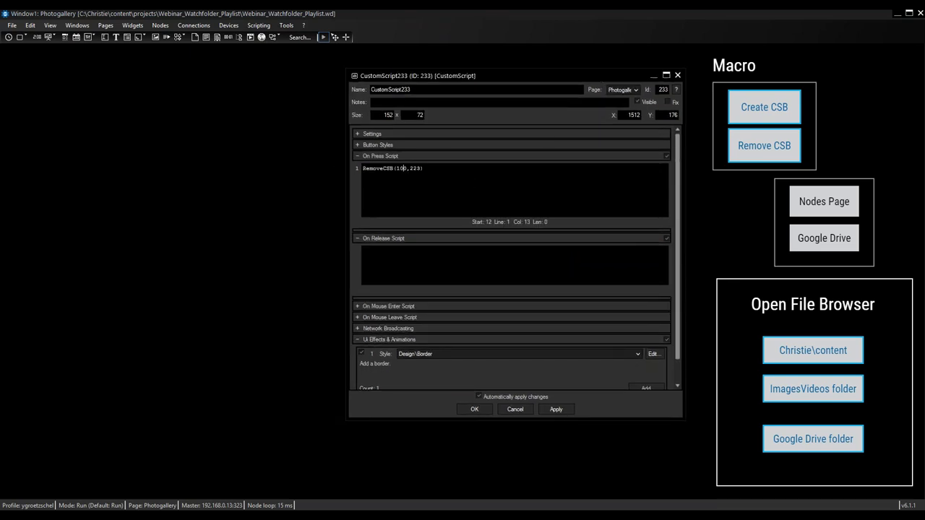
pyautogui.doubleClick(402, 169)
pyautogui.doubleClick(415, 169)
pyautogui.click(448, 174)
pyautogui.click(380, 173)
# Step: Open the definition of the RemoveCSB macro, examine its loop and WDControlDelete line, and close the macro and button properties
pyautogui.rightClick(378, 171)
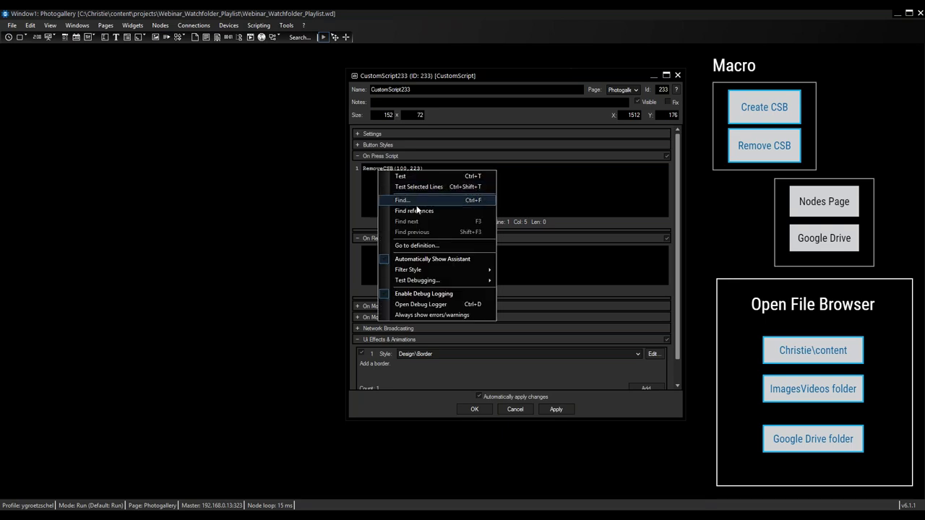
pyautogui.click(423, 246)
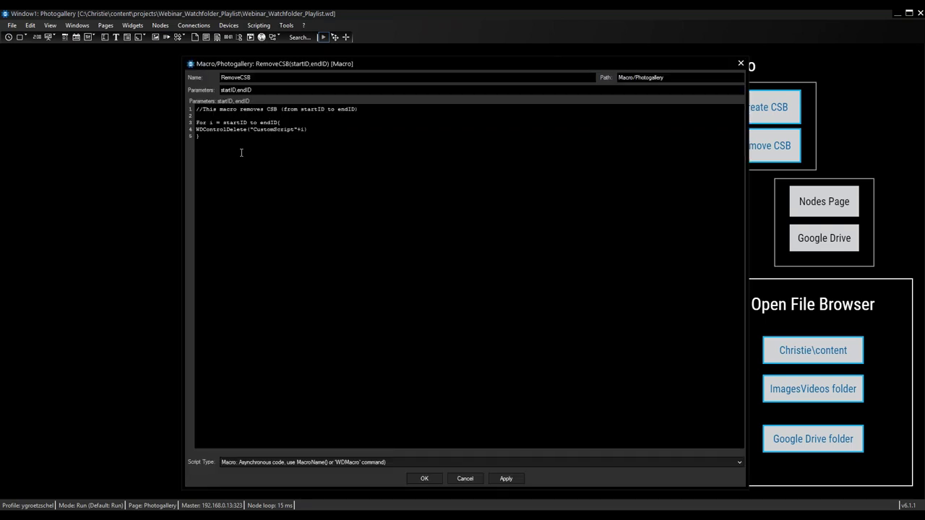
pyautogui.hotkey('ctrl', 'a')
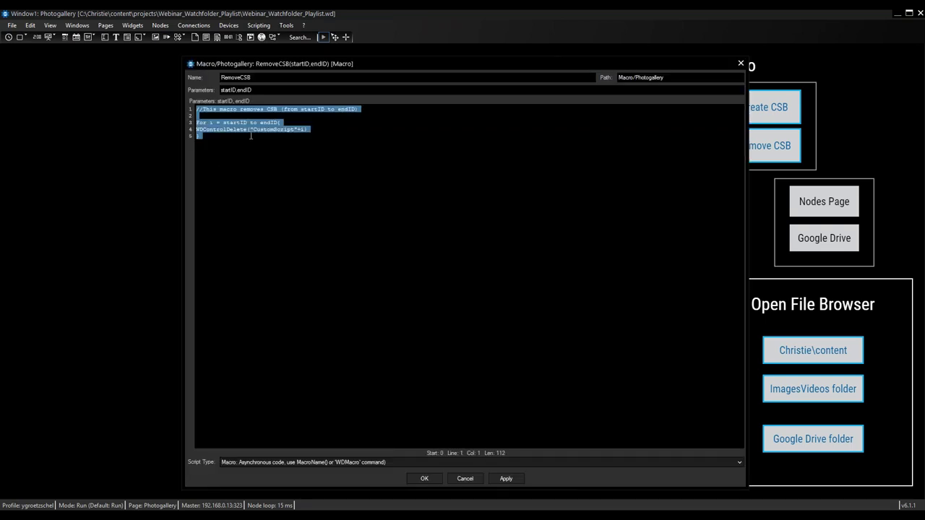
pyautogui.click(226, 168)
pyautogui.moveTo(193, 127); pyautogui.dragTo(318, 130)
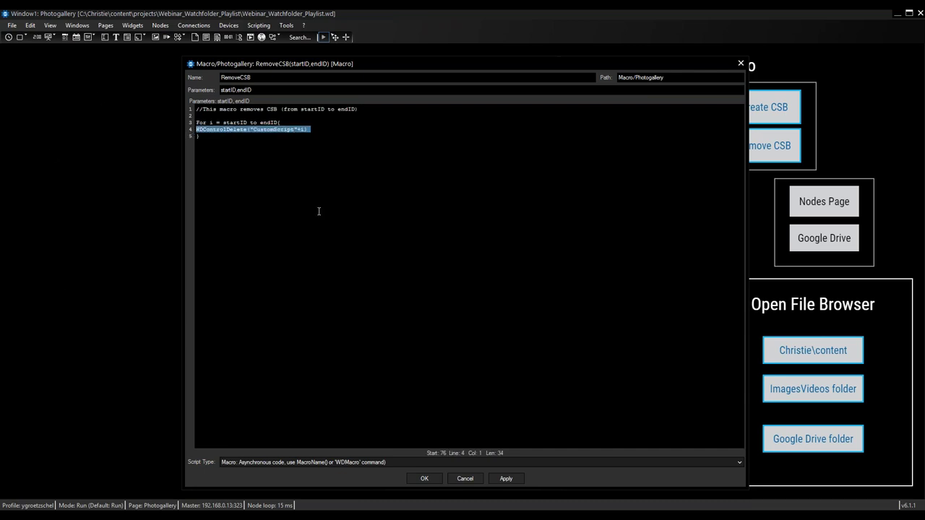
pyautogui.click(336, 133)
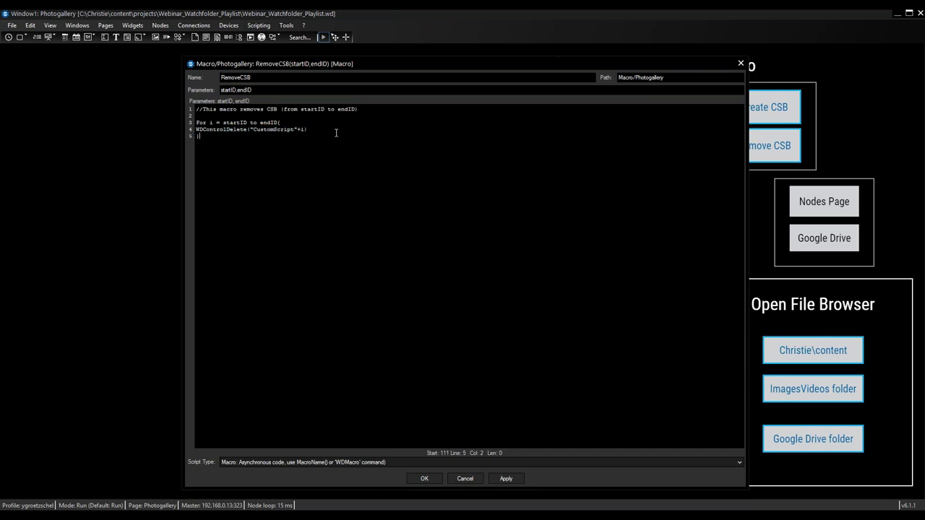
pyautogui.moveTo(671, 59); pyautogui.dragTo(672, 32)
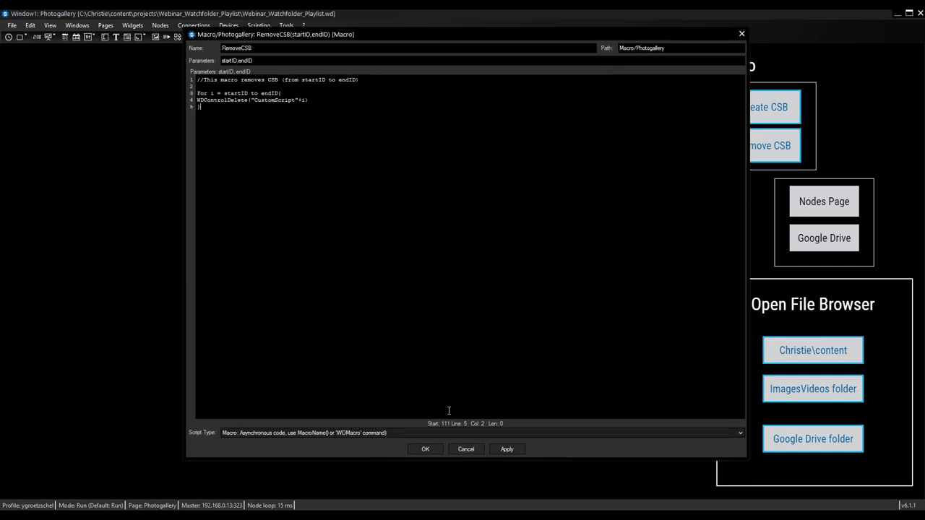
pyautogui.click(426, 450)
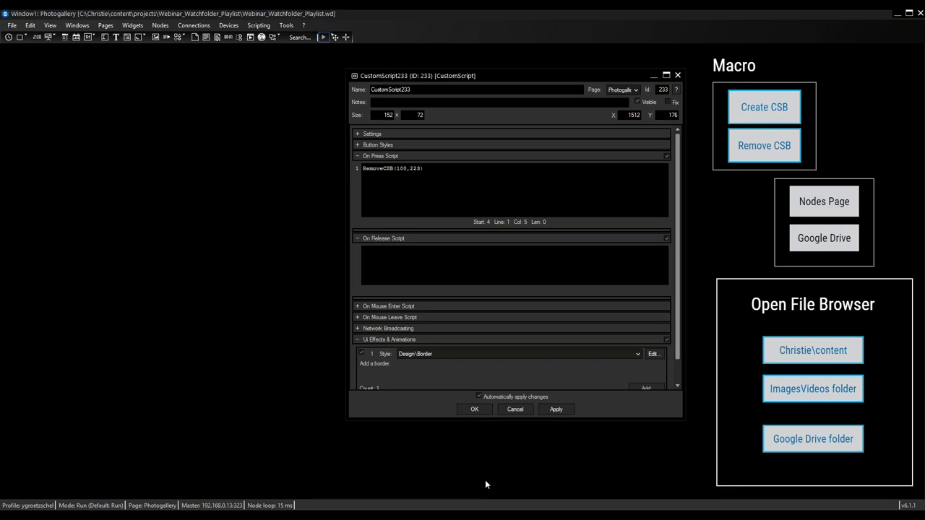
pyautogui.click(474, 409)
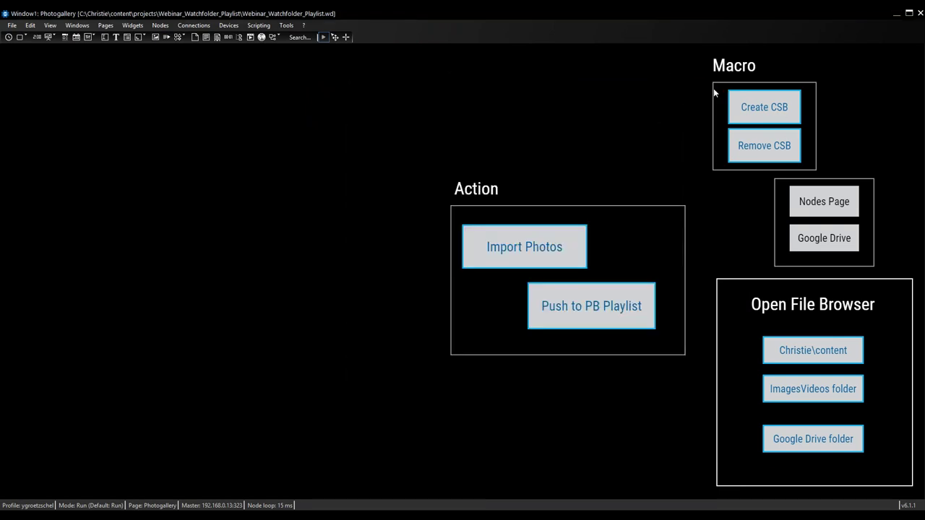
# Step: Open the Create CSB button's properties and examine its On Press script
pyautogui.rightClick(760, 114)
pyautogui.click(778, 119)
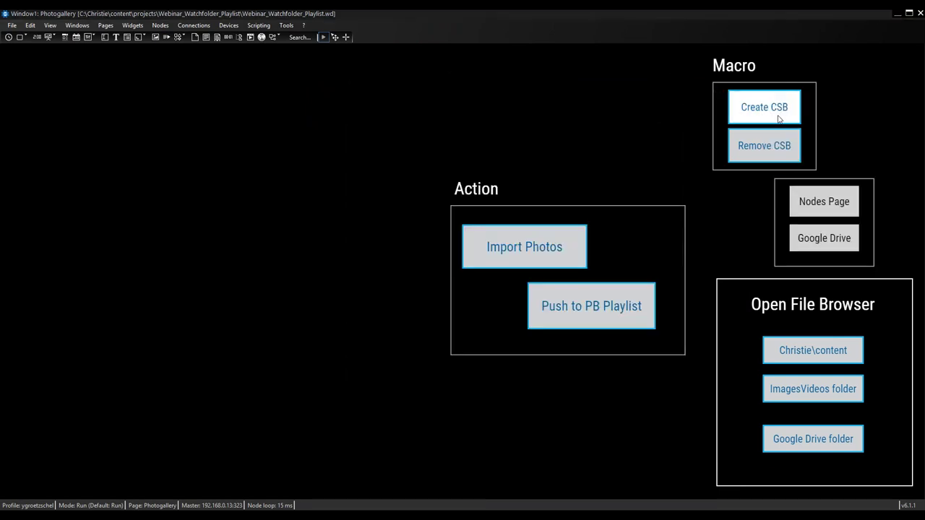
pyautogui.click(374, 199)
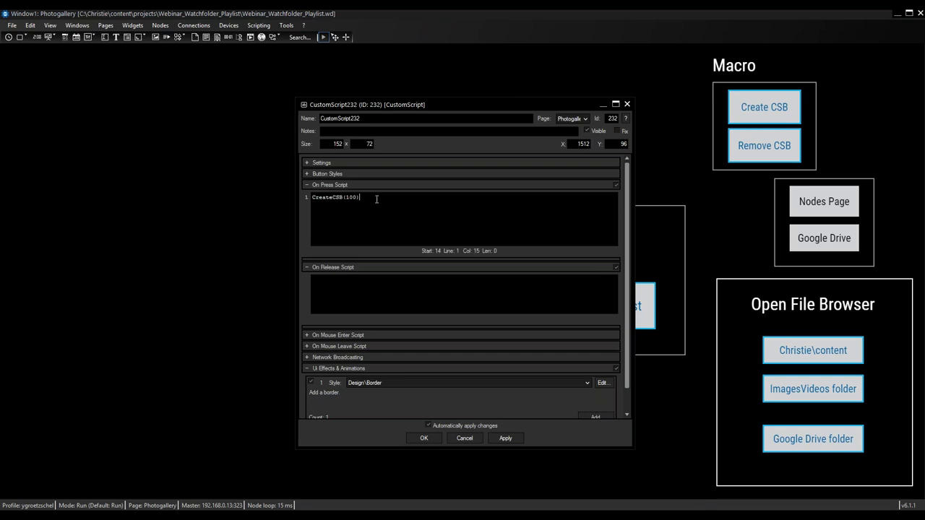
pyautogui.hotkey('ctrl', 'a')
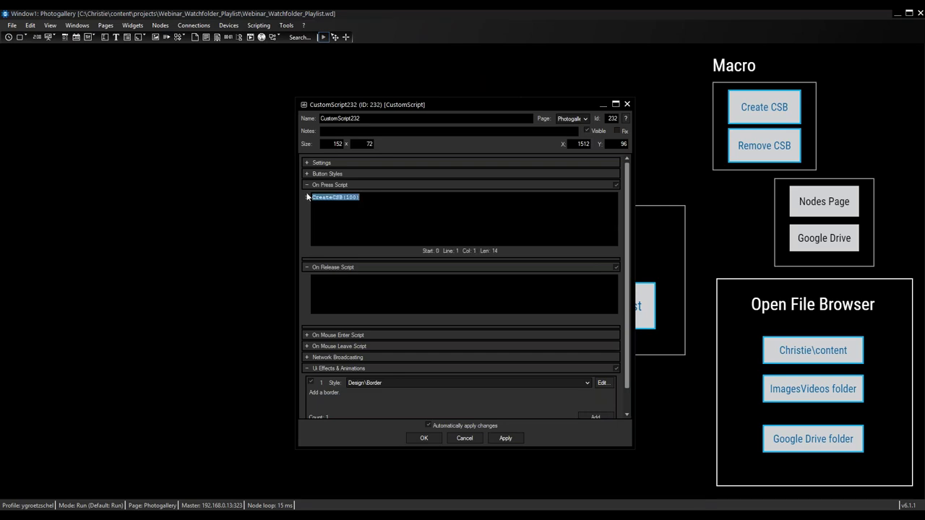
pyautogui.click(321, 201)
# Step: Open the definition of the CreateCSB macro and enlarge its script text for reading
pyautogui.rightClick(321, 200)
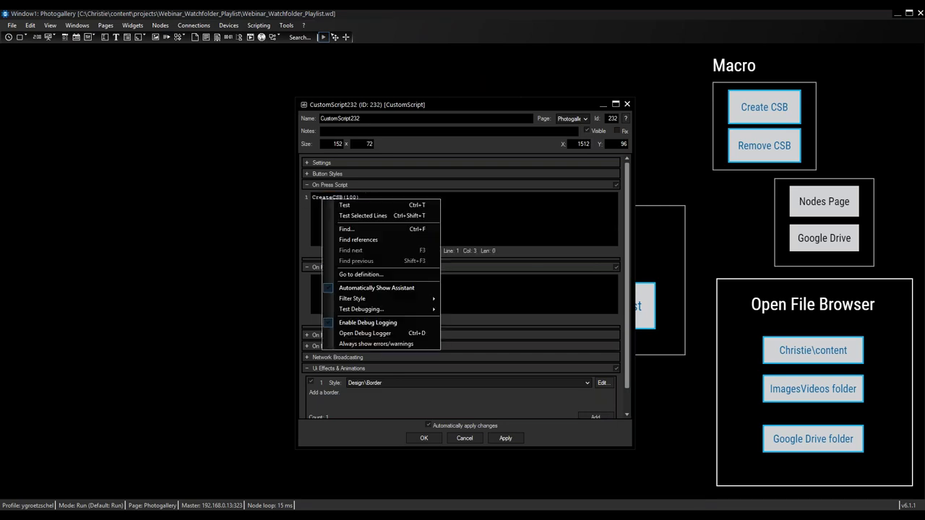
pyautogui.click(358, 275)
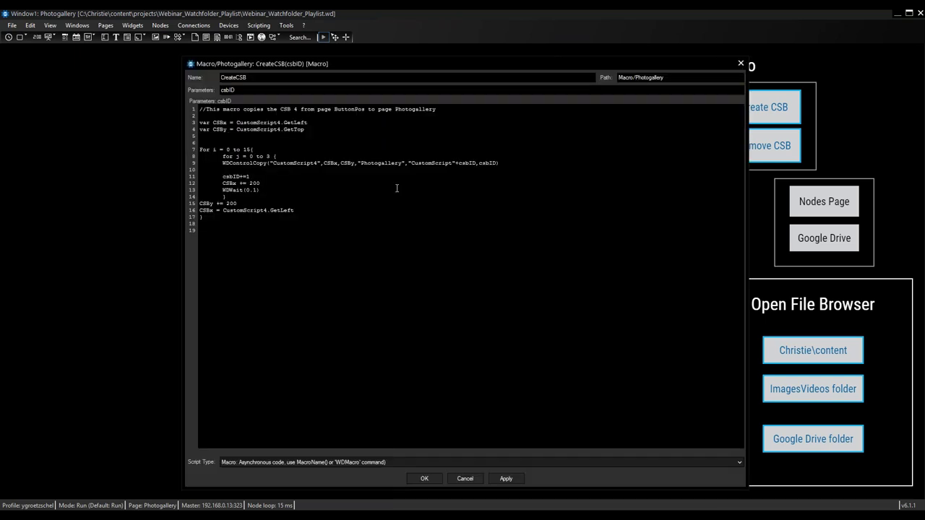
pyautogui.click(377, 203)
pyautogui.scroll(3, 378, 231)
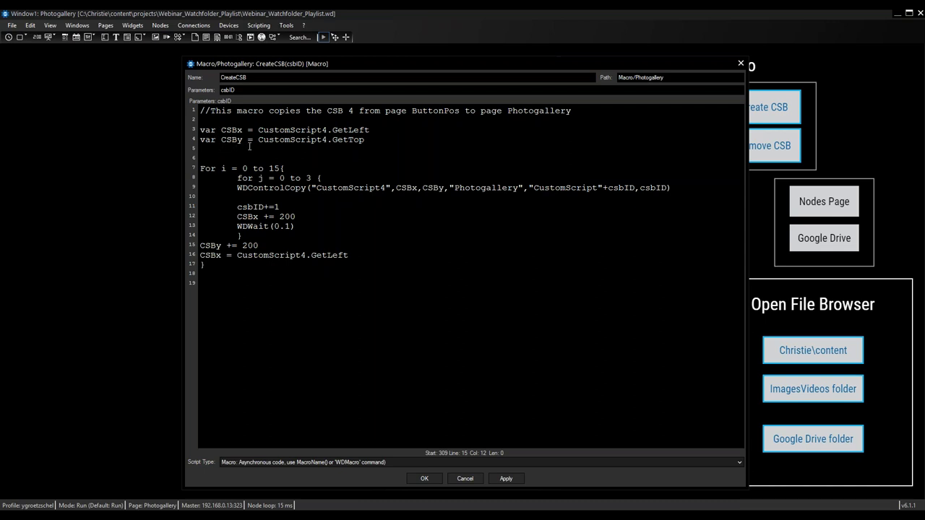
# Step: Examine the CSBx and CSBy lines in the CreateCSB macro that read CustomScript4's left and top position
pyautogui.moveTo(249, 148); pyautogui.dragTo(195, 127)
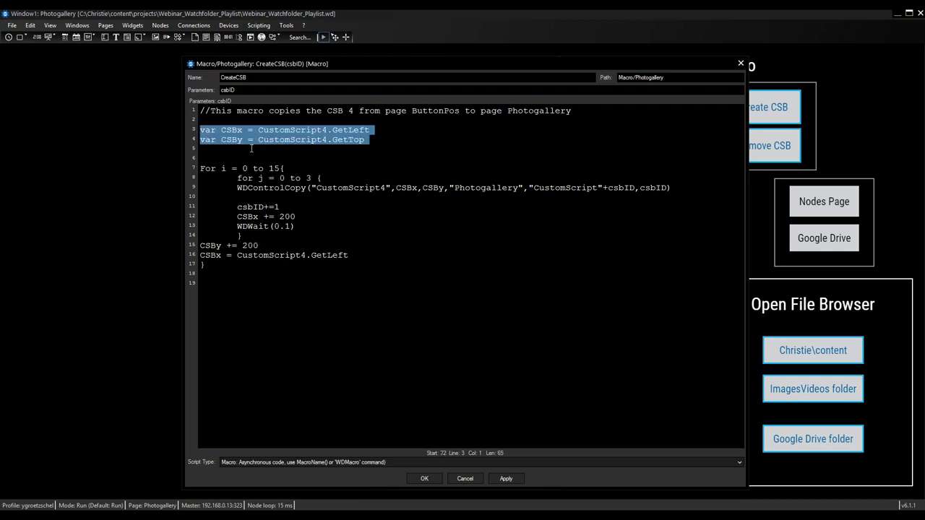
pyautogui.click(254, 143)
pyautogui.click(318, 139)
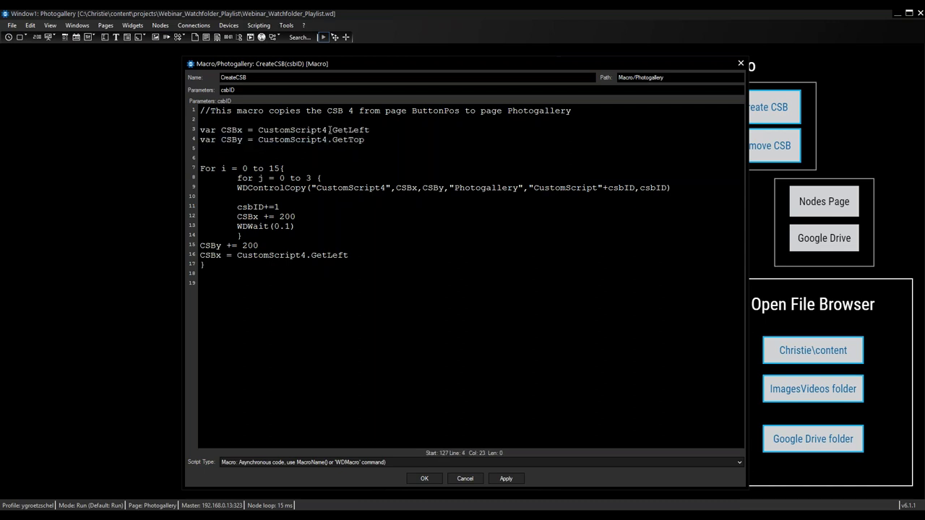
pyautogui.doubleClick(328, 131)
pyautogui.click(337, 142)
pyautogui.doubleClick(325, 141)
pyautogui.click(372, 147)
# Step: Switch to the ButtonPos page and make its square template button visible, moving the macro window out of the way as needed
pyautogui.moveTo(375, 63); pyautogui.dragTo(434, 63)
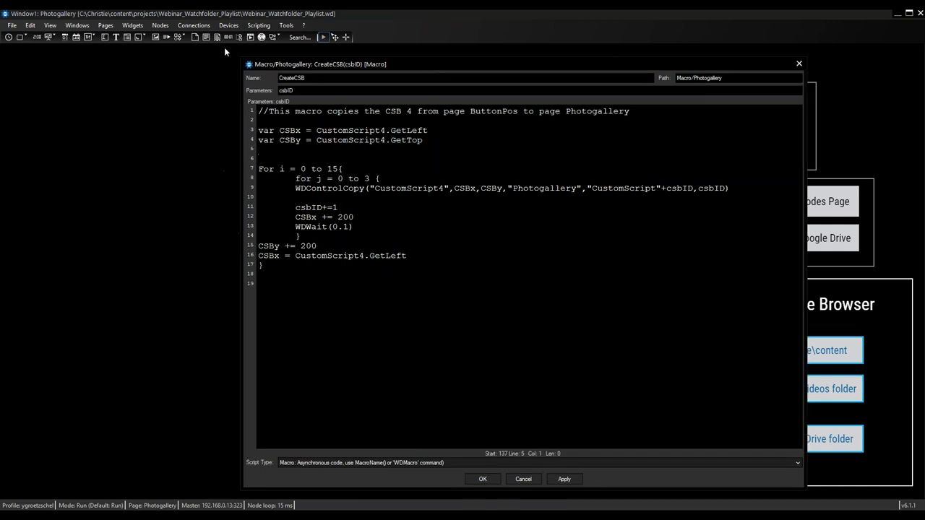
pyautogui.click(107, 26)
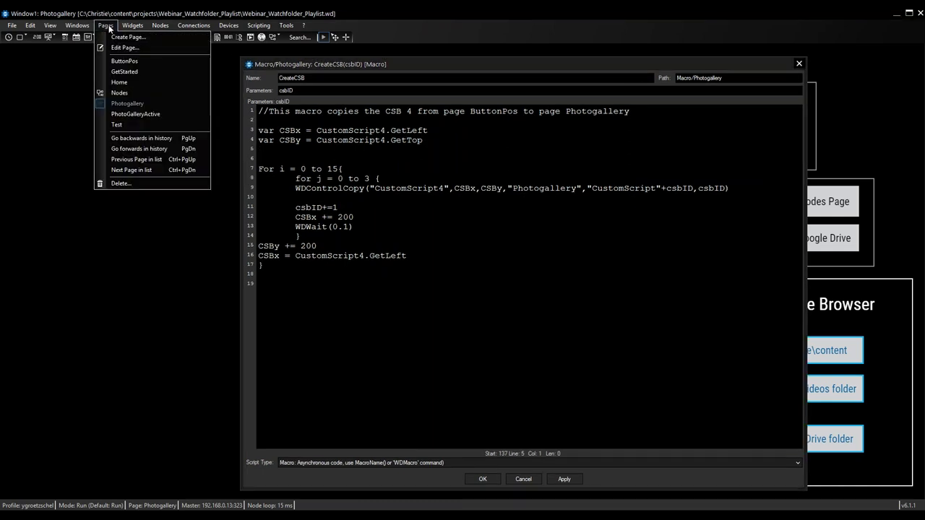
pyautogui.click(123, 62)
pyautogui.moveTo(270, 61); pyautogui.dragTo(364, 66)
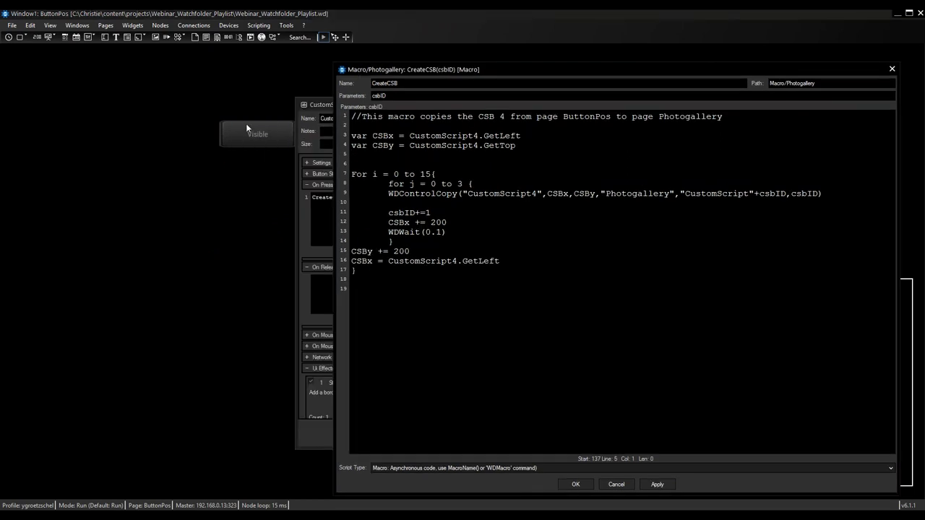
pyautogui.click(250, 130)
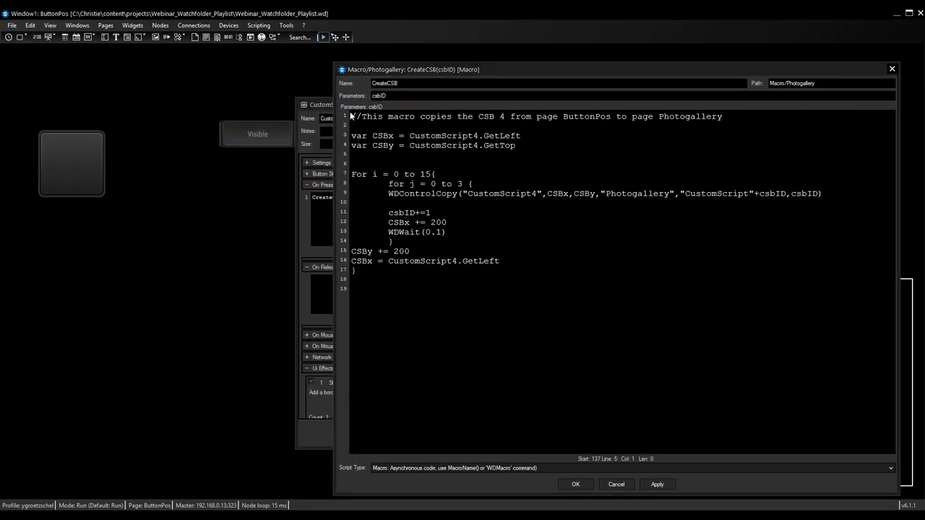
pyautogui.moveTo(529, 69); pyautogui.dragTo(429, 58)
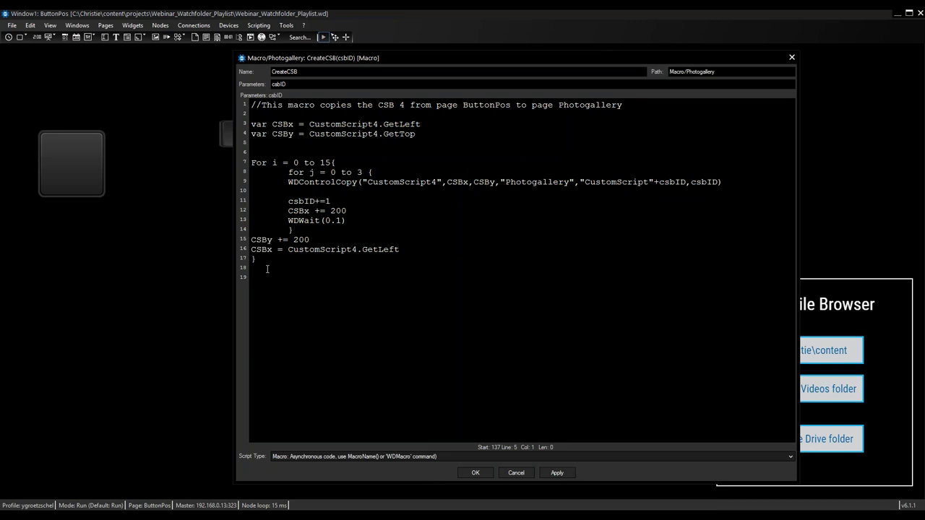
# Step: Examine the CreateCSB loops and the WDControlCopy arguments, comparing csbID with the value passed in the button's On Press script
pyautogui.click(328, 163)
pyautogui.click(289, 183)
pyautogui.moveTo(289, 183); pyautogui.dragTo(448, 185)
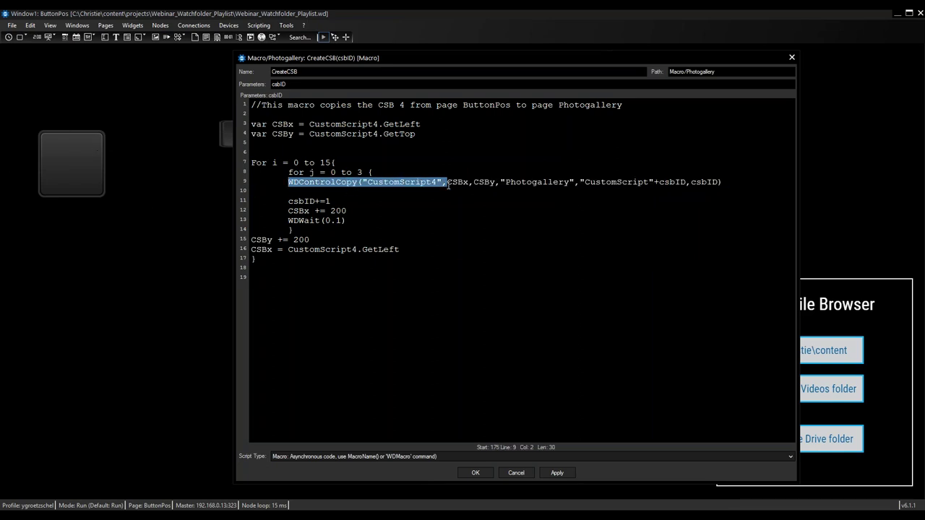
pyautogui.click(442, 182)
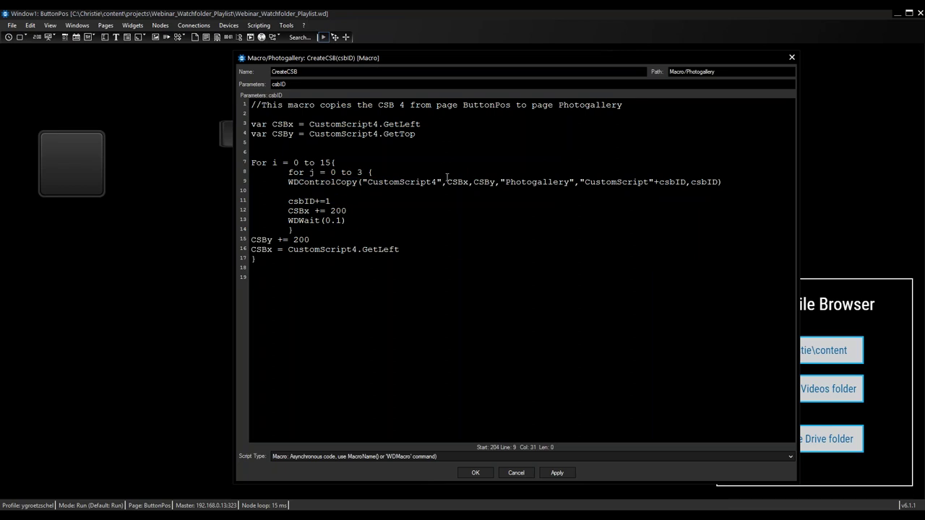
pyautogui.click(497, 181)
pyautogui.click(547, 182)
pyautogui.click(670, 185)
pyautogui.moveTo(352, 58); pyautogui.dragTo(355, 235)
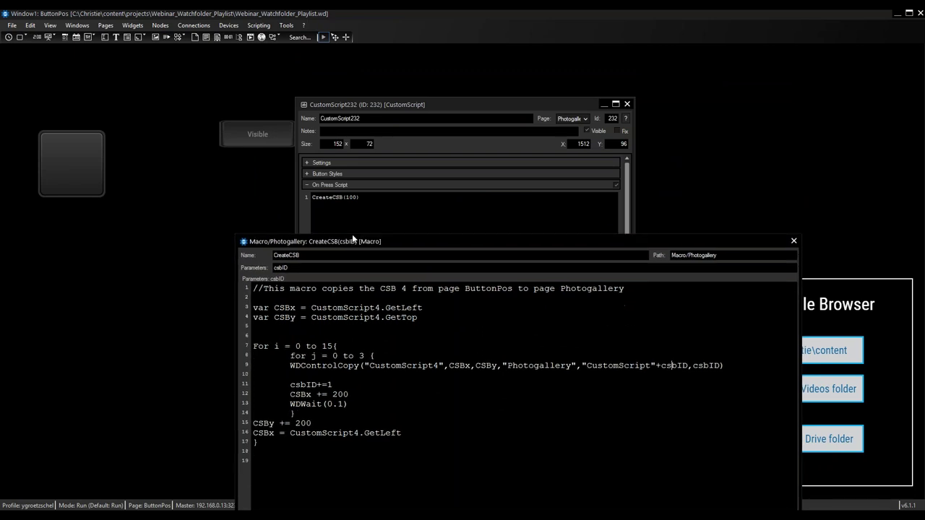
pyautogui.moveTo(428, 239); pyautogui.dragTo(463, 45)
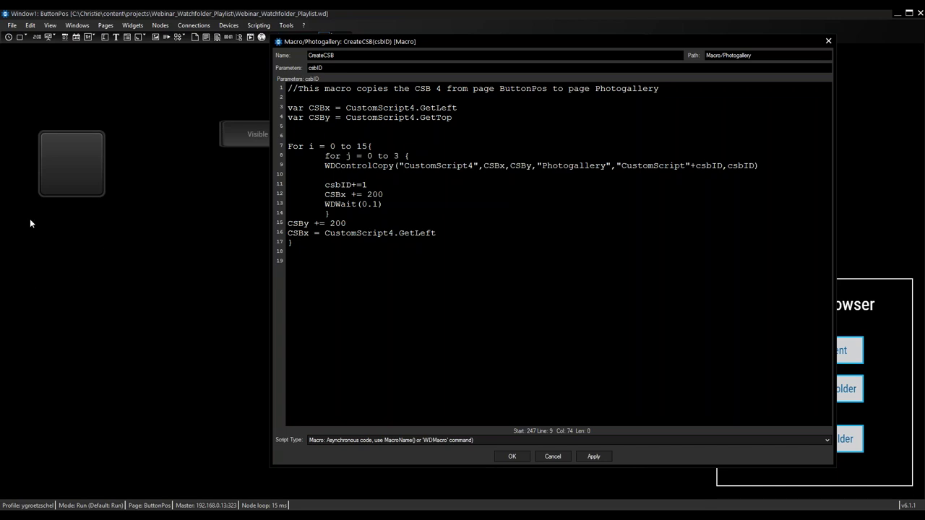
# Step: Close the macro definition and the Create CSB button's properties, and return to the Photogallery page
pyautogui.click(511, 456)
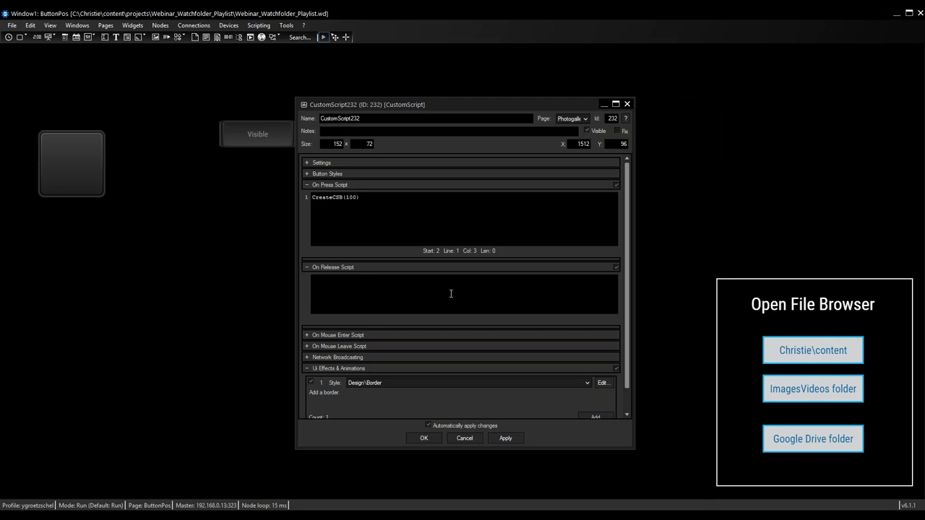
pyautogui.press('Return')
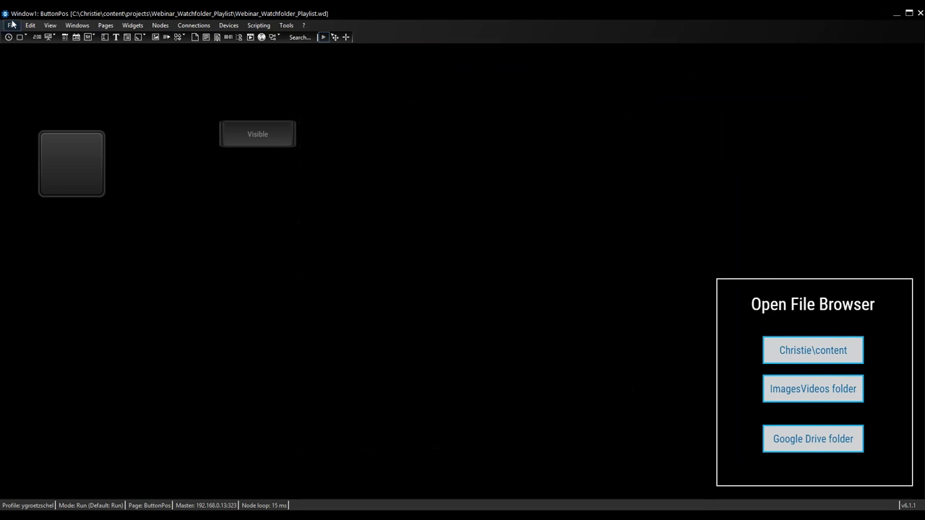
pyautogui.click(105, 25)
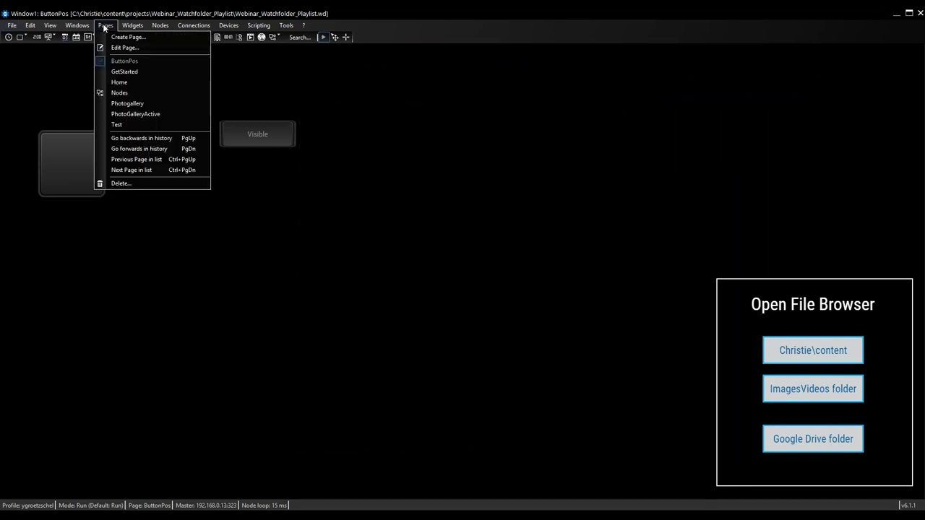
pyautogui.click(133, 106)
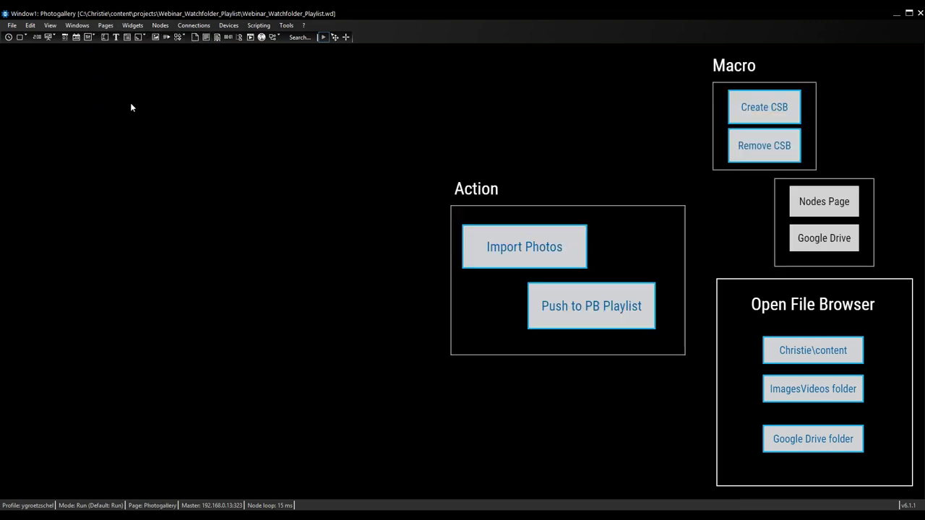
# Step: Generate the button grid with Create CSB, look through all its rows, and delete the grid with Remove CSB
pyautogui.click(754, 107)
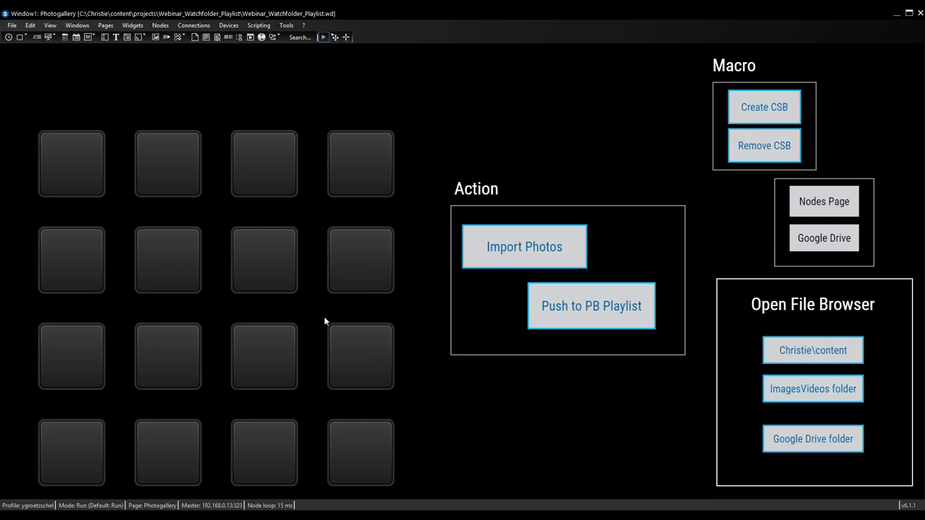
pyautogui.scroll(-5, 325, 321)
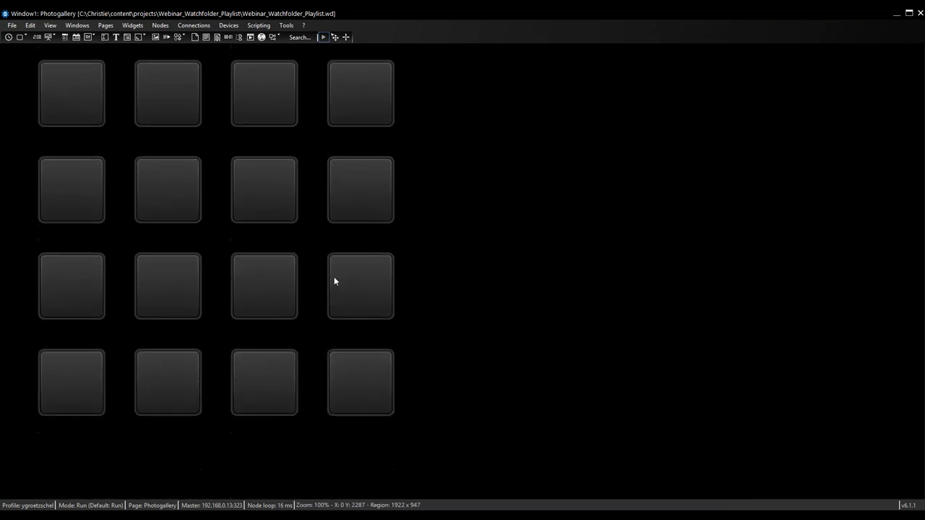
pyautogui.scroll(-5, 333, 276)
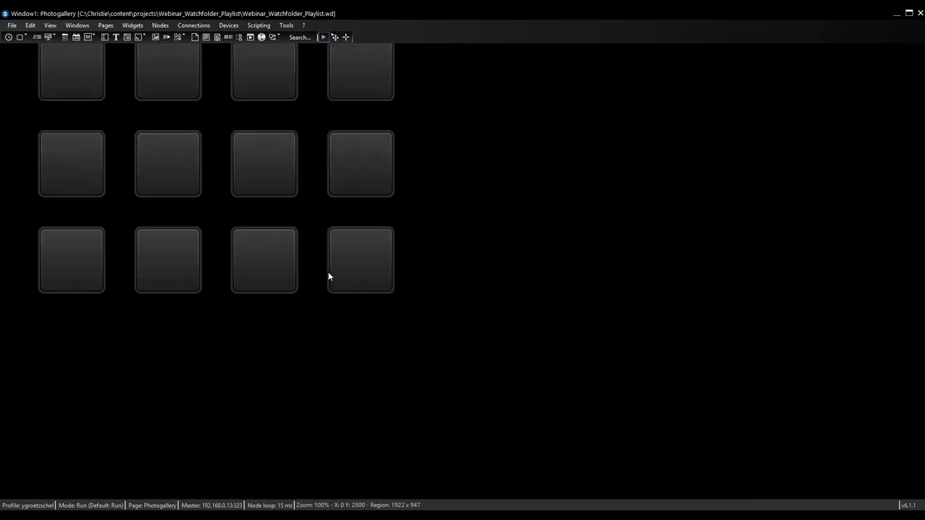
pyautogui.scroll(15, 431, 250)
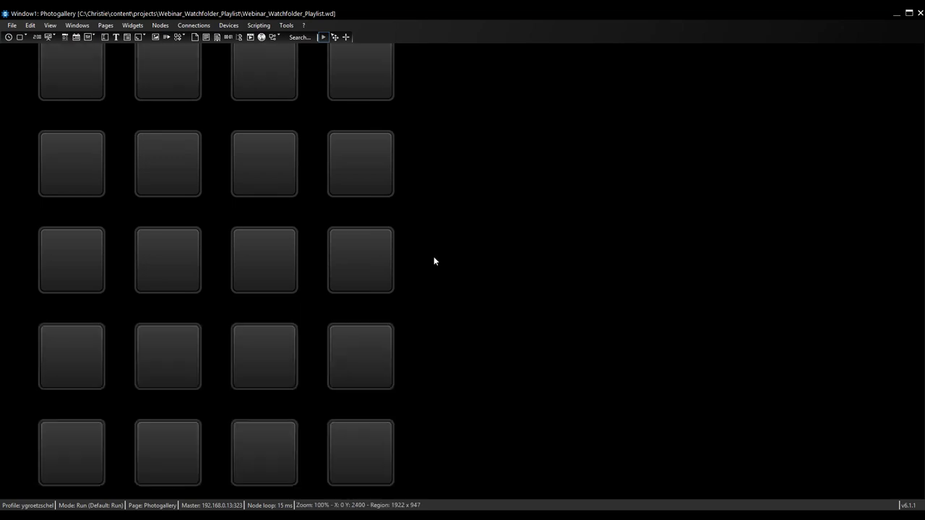
pyautogui.scroll(8, 437, 264)
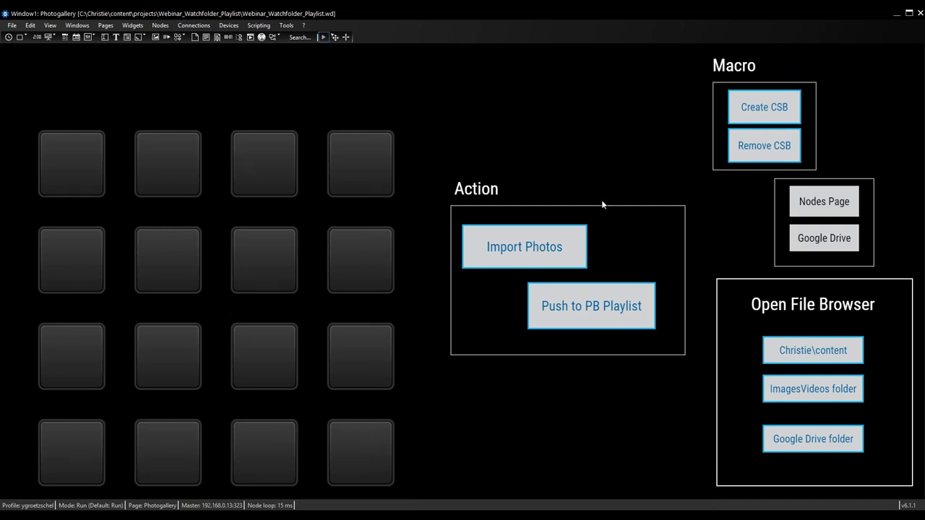
pyautogui.click(748, 156)
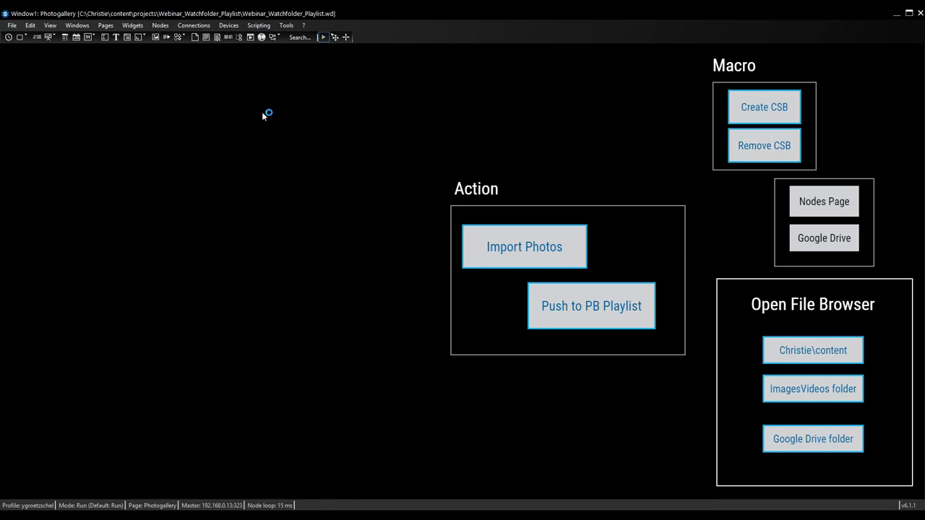
# Step: Switch to the ButtonPos page and toggle the square template button's visibility off and on again
pyautogui.click(109, 26)
pyautogui.click(133, 60)
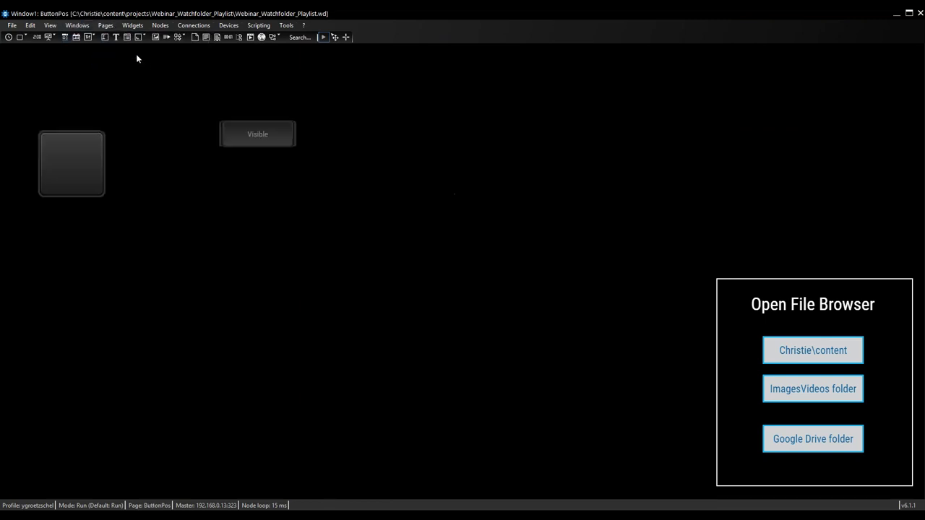
pyautogui.click(261, 134)
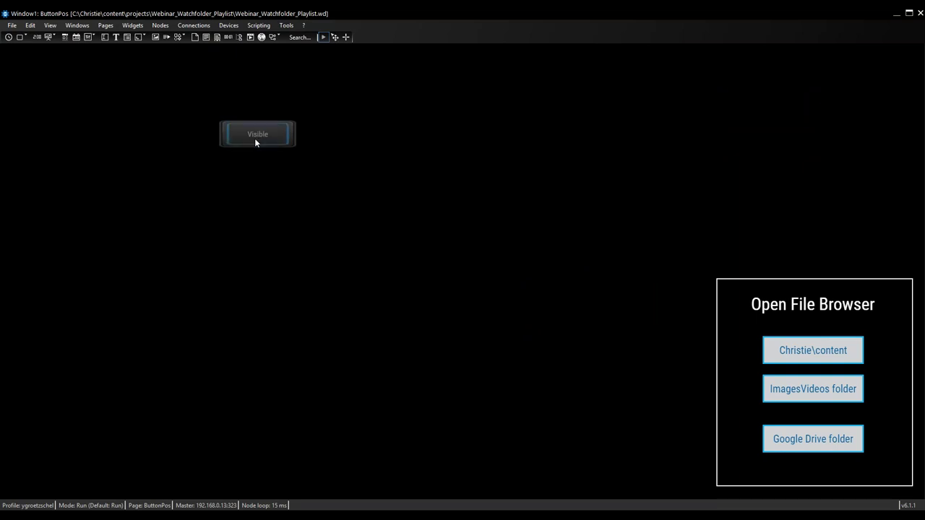
pyautogui.click(255, 137)
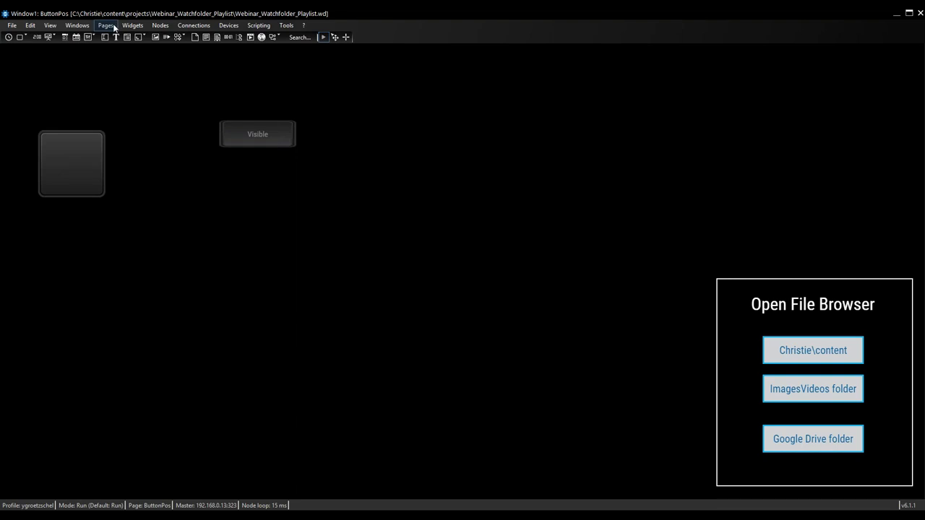
# Step: Open the CustomScript4 template button's properties, examine its On Press and On Release scripts and UI effects, and close them
pyautogui.rightClick(81, 149)
pyautogui.click(150, 176)
pyautogui.moveTo(380, 108); pyautogui.dragTo(400, 69)
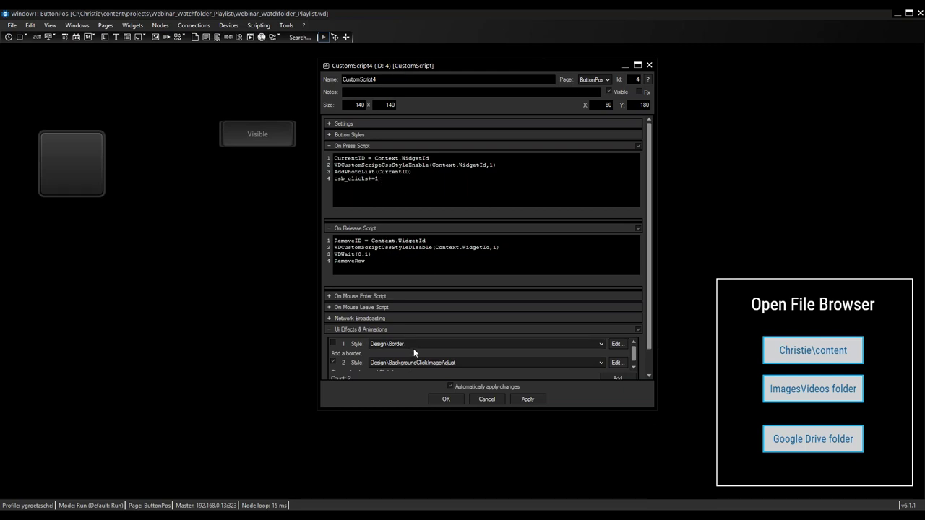
pyautogui.click(451, 402)
# Step: Hide the square template button on the ButtonPos page and return to the Photogallery page
pyautogui.click(256, 141)
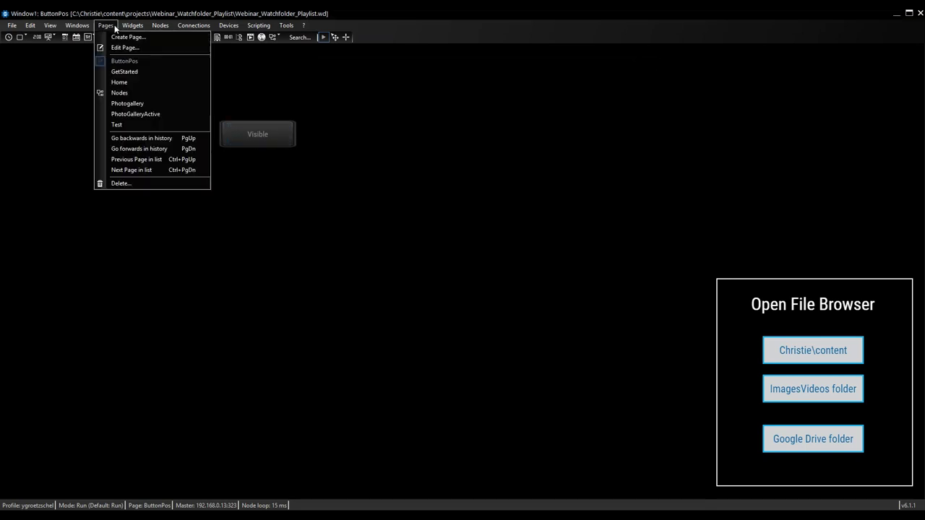
pyautogui.click(110, 28)
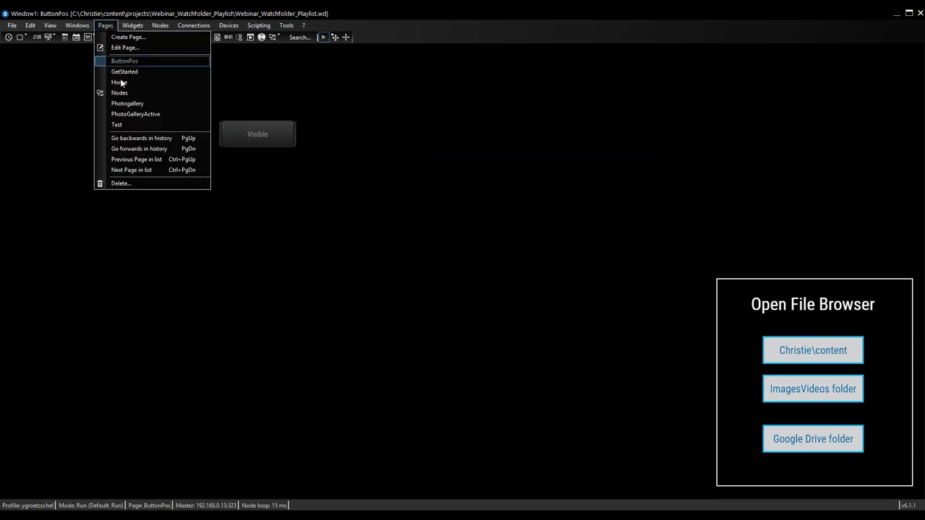
pyautogui.click(126, 104)
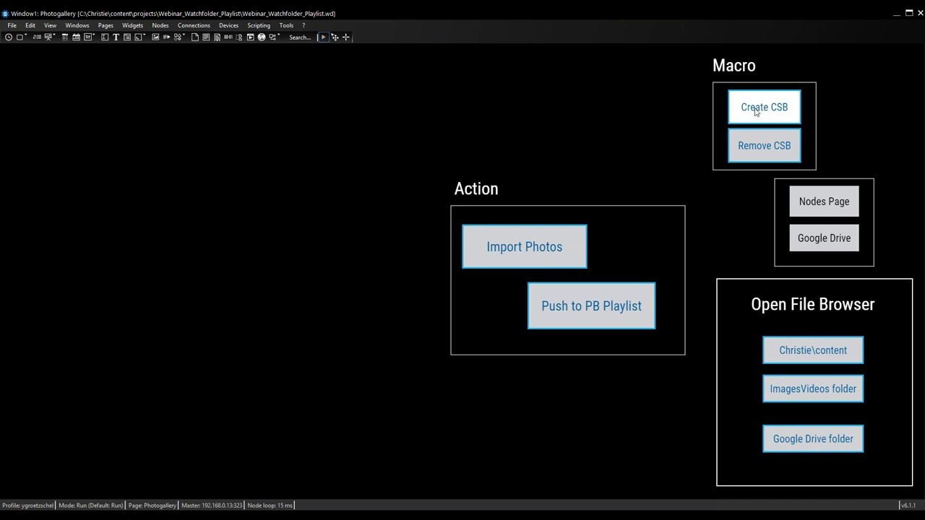
# Step: Open the list of running scripts, check whether the CreateCSB macro is still active, and close the list
pyautogui.click(259, 25)
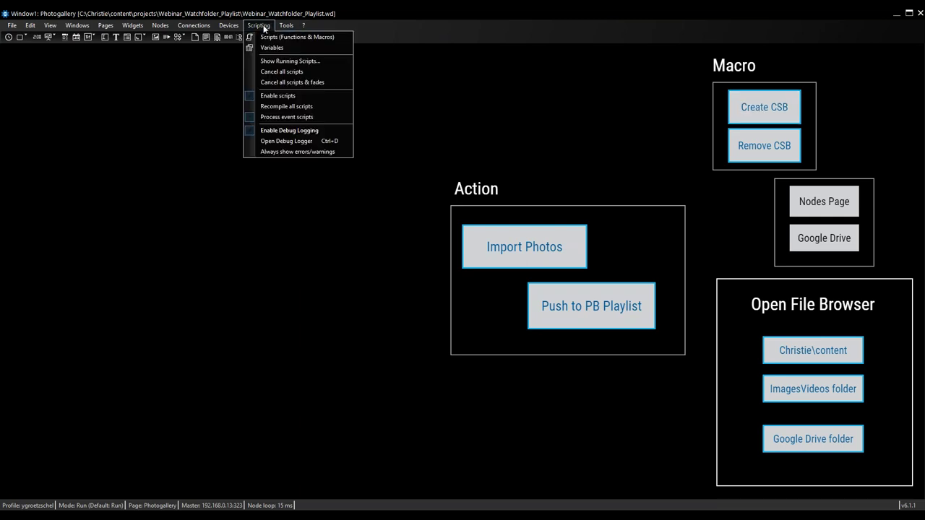
pyautogui.click(286, 62)
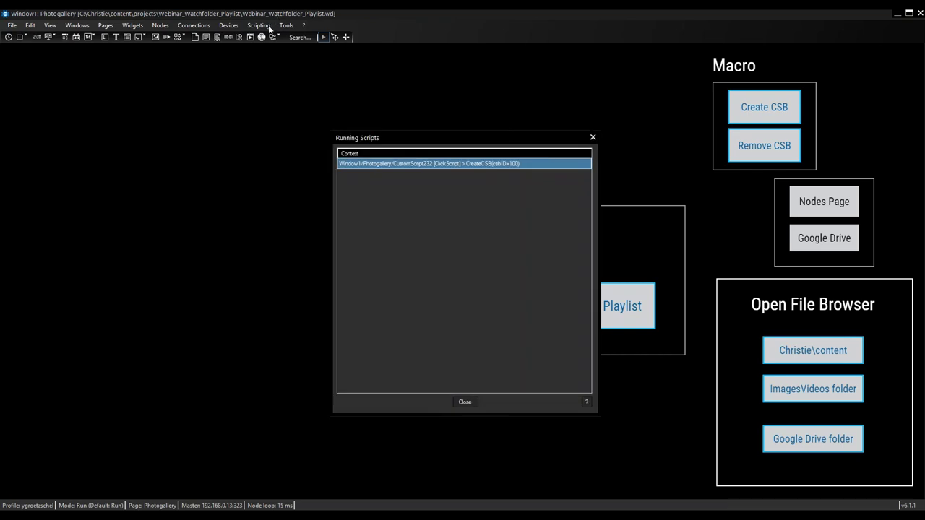
pyautogui.click(267, 27)
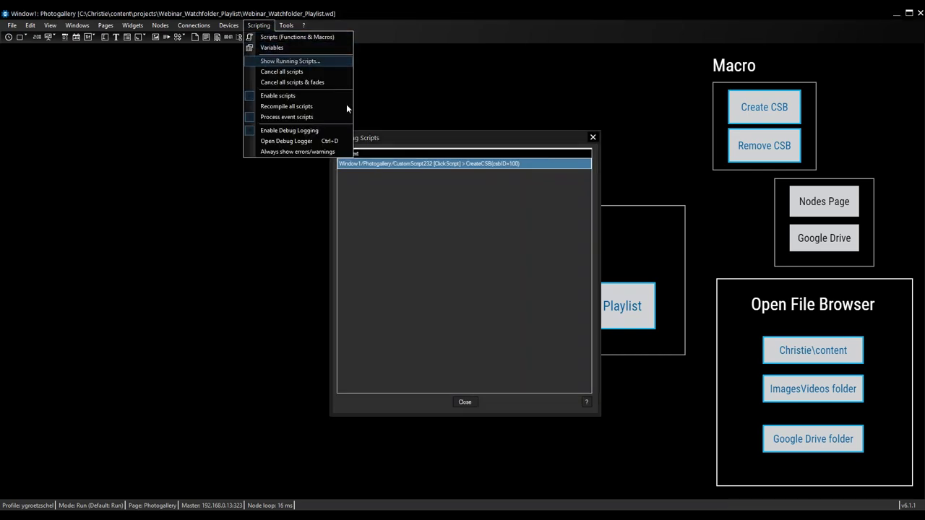
pyautogui.moveTo(439, 142); pyautogui.dragTo(500, 52)
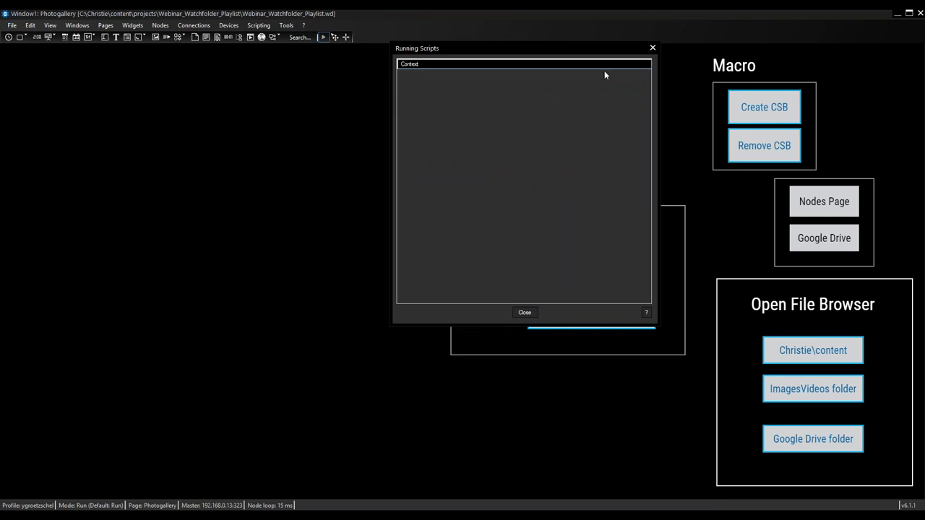
pyautogui.click(653, 48)
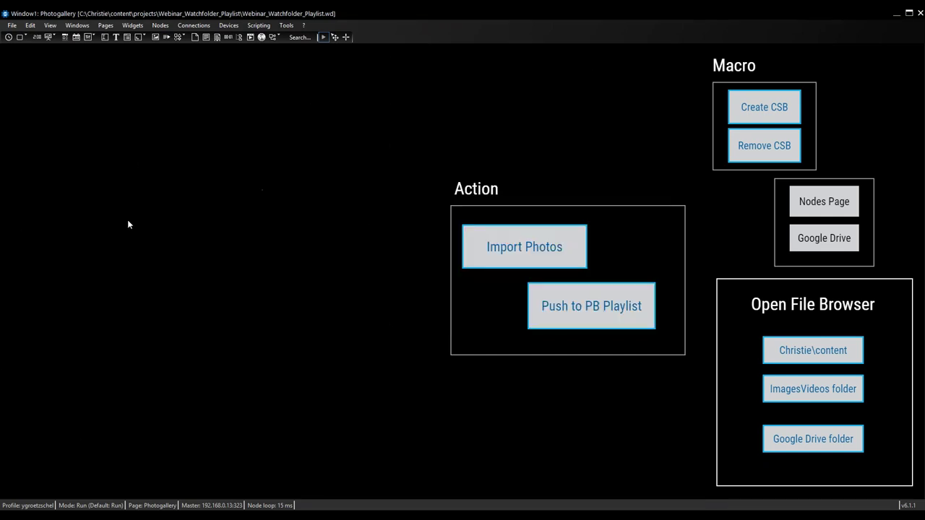
# Step: Open the Widget Explorer, reorder its tree grouping to Page, Widget, Window, Type, look through the listed widgets, and close it
pyautogui.click(51, 25)
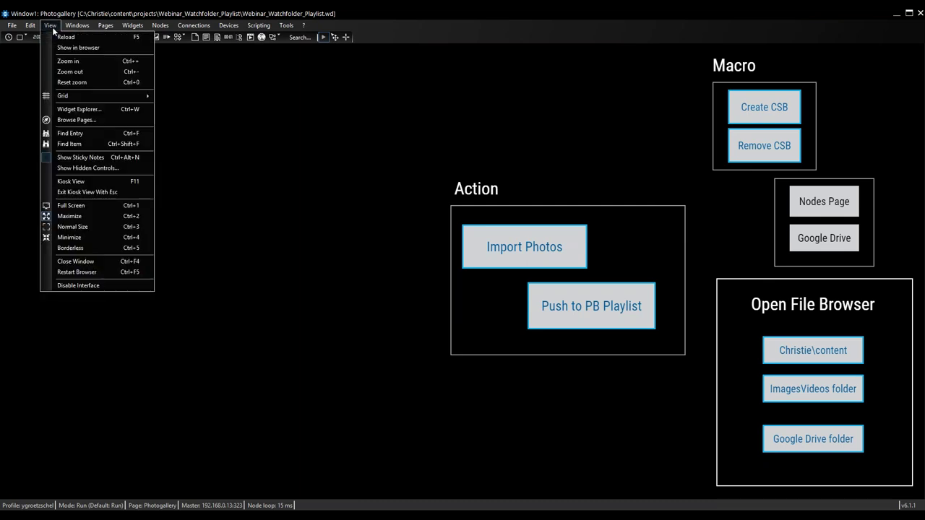
pyautogui.click(88, 110)
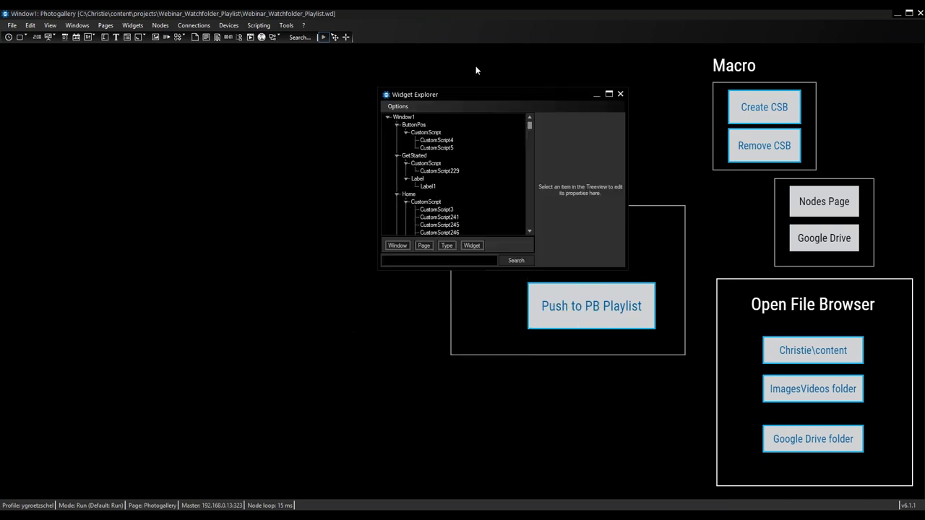
pyautogui.moveTo(433, 221); pyautogui.dragTo(407, 217)
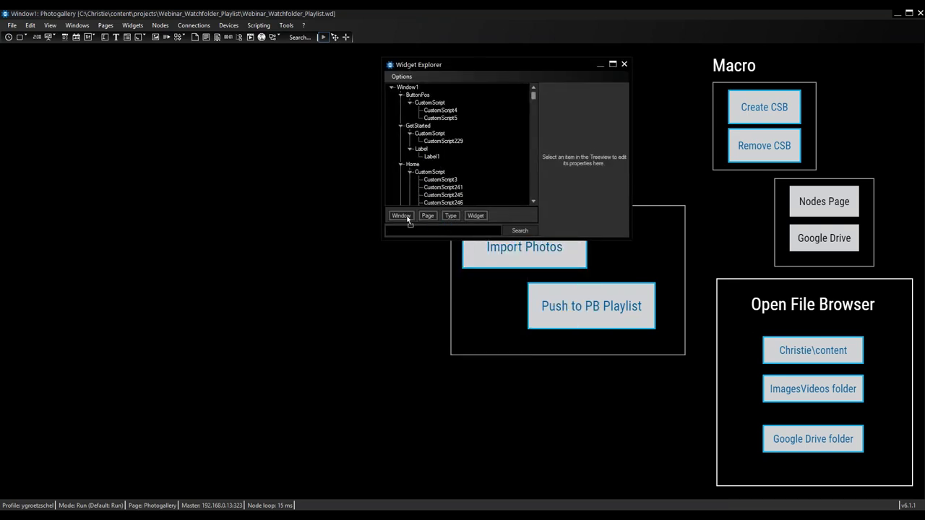
pyautogui.moveTo(473, 214); pyautogui.dragTo(399, 217)
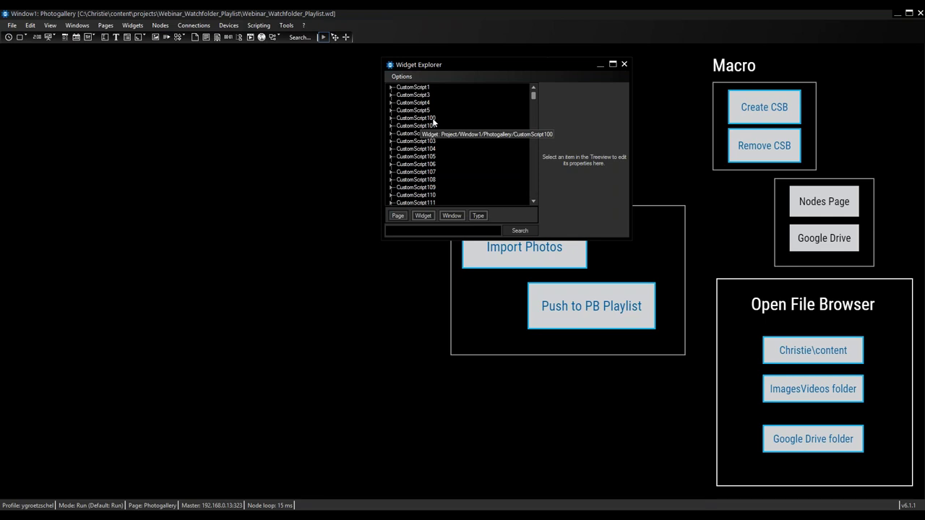
pyautogui.moveTo(533, 96); pyautogui.dragTo(523, 80)
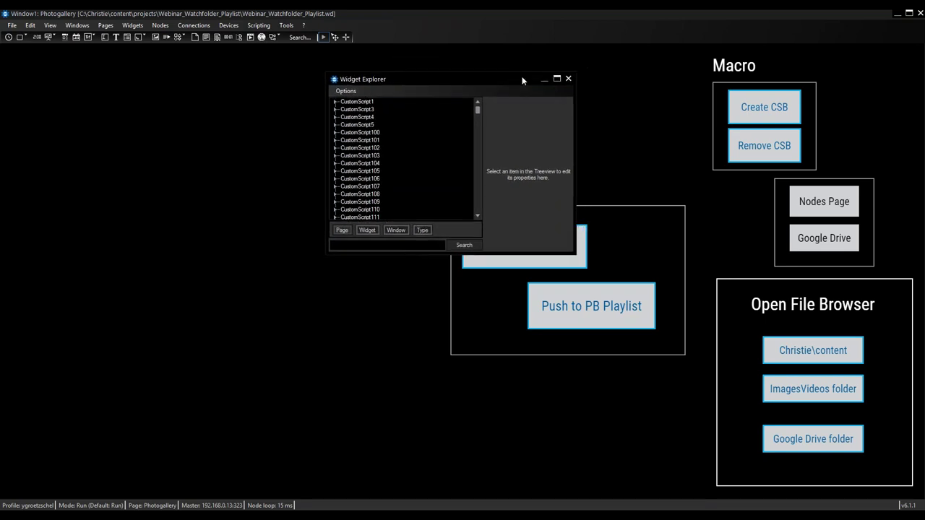
pyautogui.click(569, 78)
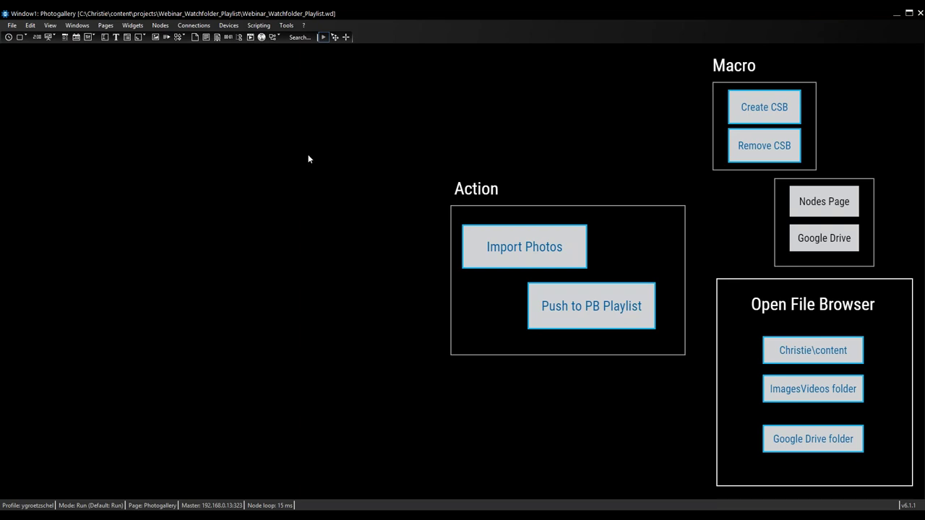
# Step: Switch to the PowerPoint slide show, review the Photo Gallery Workflow slide, and return to the Photogallery page in Widget Designer
pyautogui.click(489, 234)
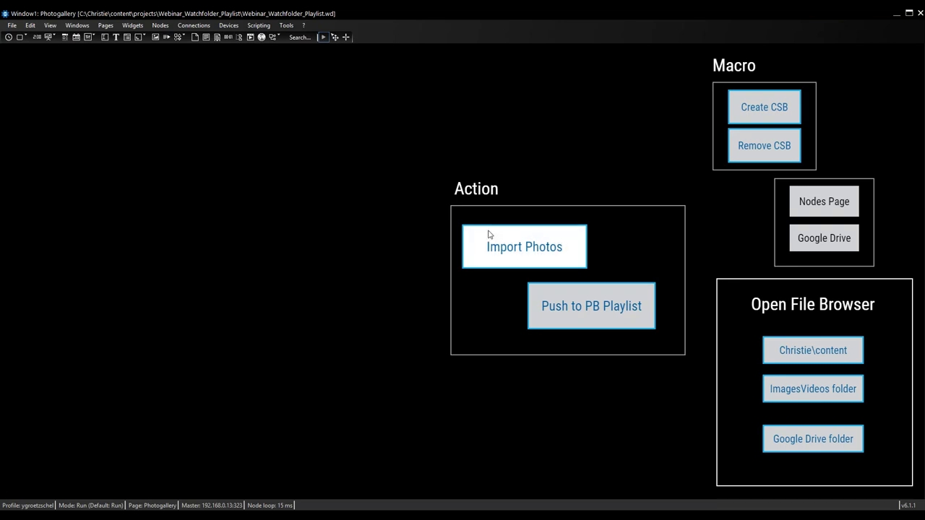
pyautogui.moveTo(446, 517)
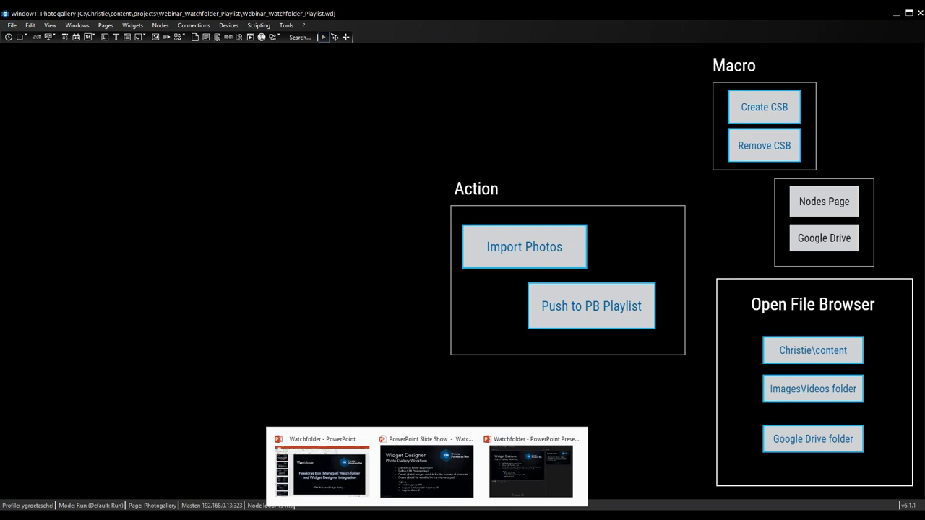
pyautogui.click(428, 478)
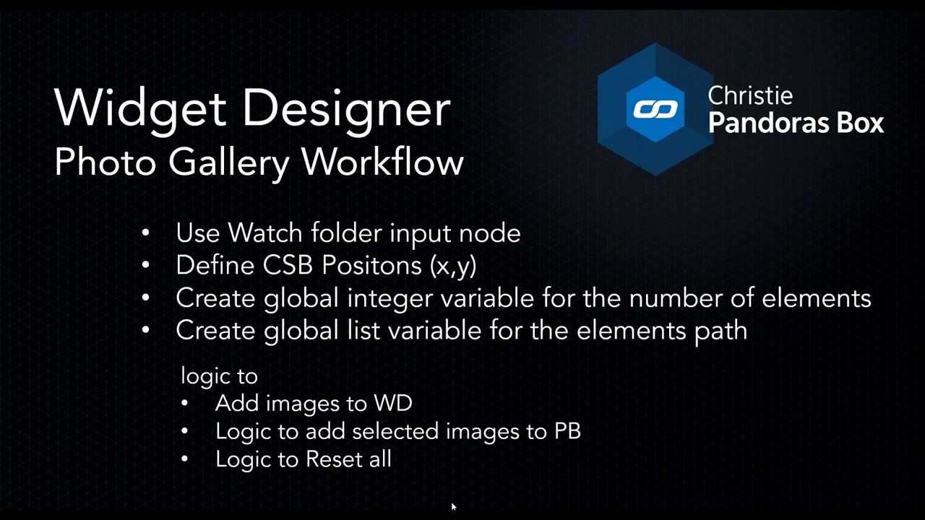
pyautogui.hotkey('alt', 'Tab')
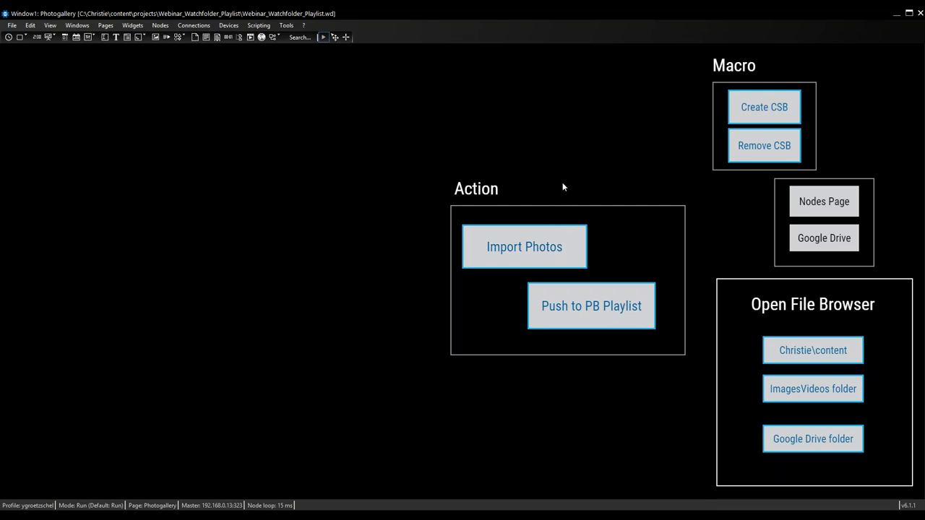
# Step: Open the Import Photos button's properties and examine its On Press script
pyautogui.click(544, 251)
pyautogui.rightClick(545, 251)
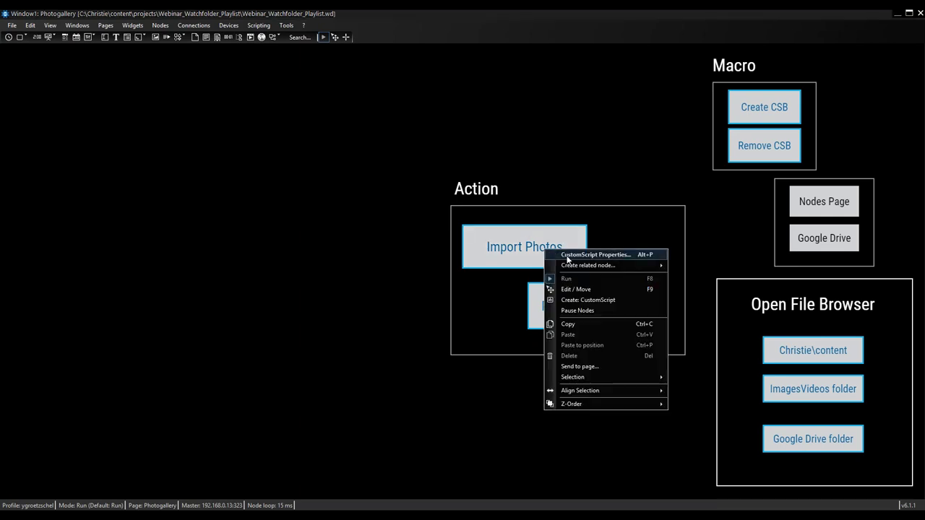
pyautogui.click(567, 255)
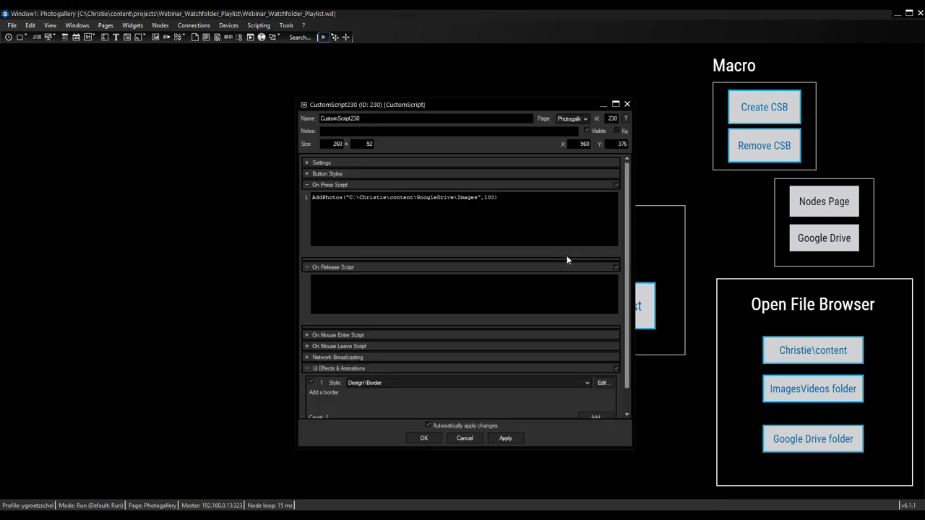
pyautogui.moveTo(450, 104); pyautogui.dragTo(555, 64)
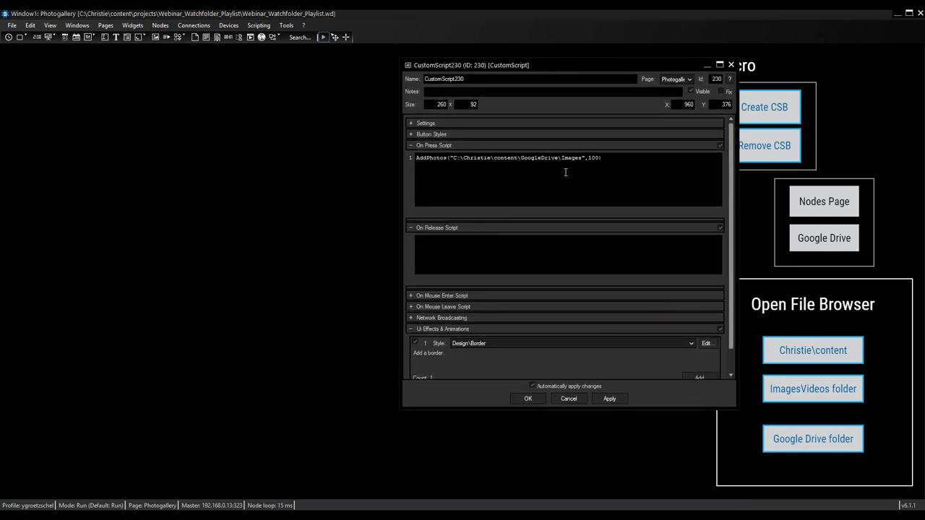
# Step: Open the AddPhotos macro from the On Press script and enlarge its code text for reading
pyautogui.click(430, 161)
pyautogui.rightClick(430, 160)
pyautogui.click(453, 238)
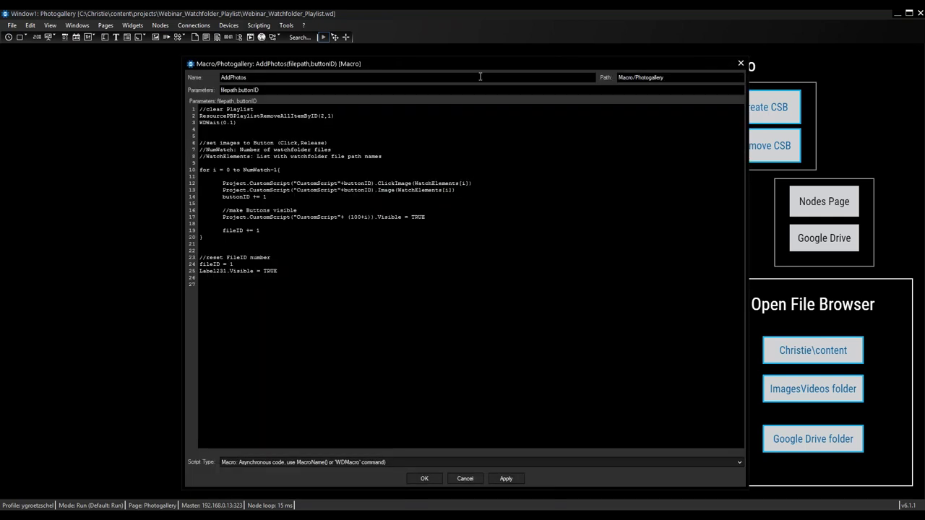
pyautogui.moveTo(549, 61); pyautogui.dragTo(620, 59)
pyautogui.click(549, 304)
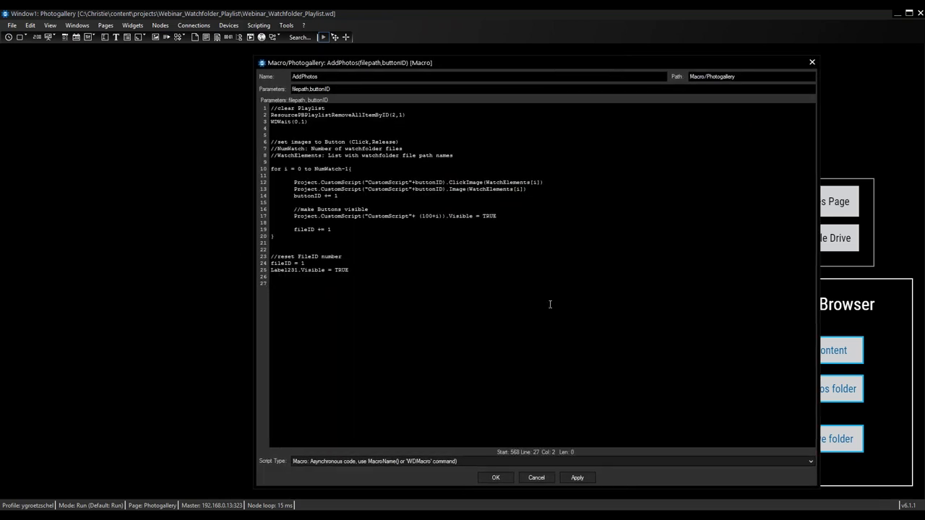
pyautogui.keyDown('ctrl'); pyautogui.scroll(5, 549, 304); pyautogui.keyUp('ctrl')
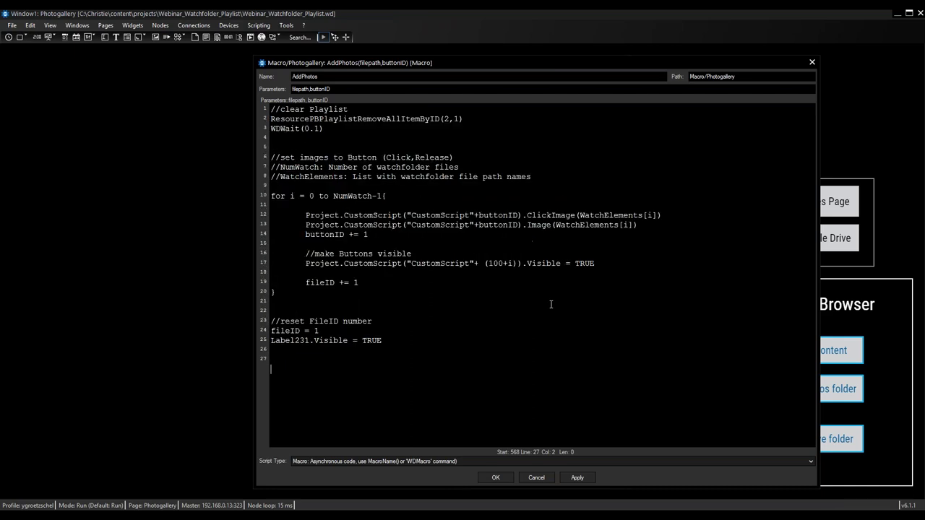